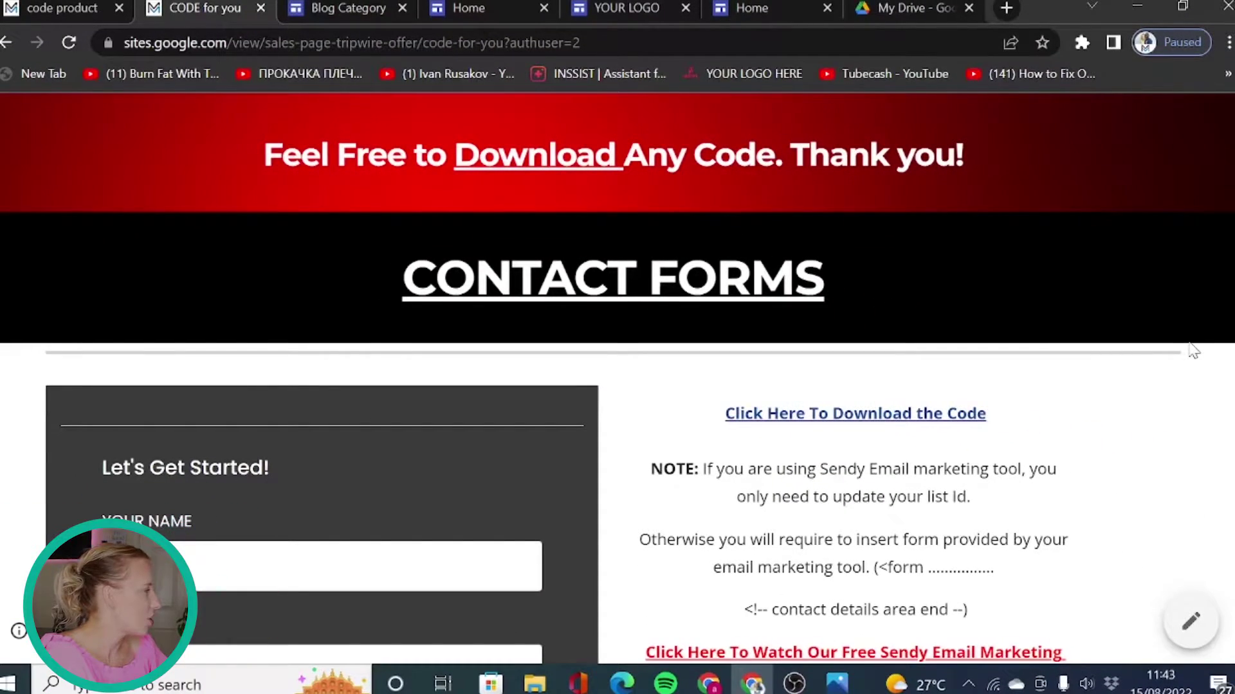
Step: Scroll down through the code page and back up to the top
scroll(1193, 350, "down", 2)
scroll(1191, 350, "down", 4)
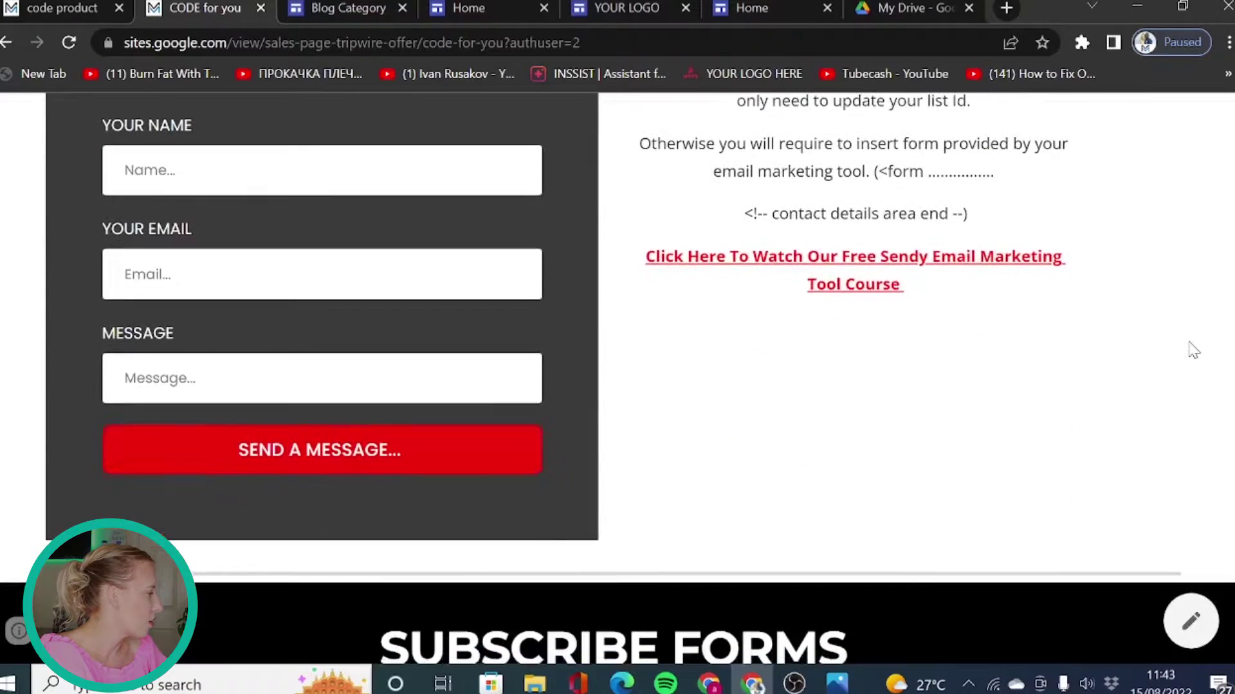
scroll(1105, 353, "down", 5)
scroll(1105, 352, "down", 6)
scroll(1106, 353, "down", 3)
scroll(1105, 348, "down", 3)
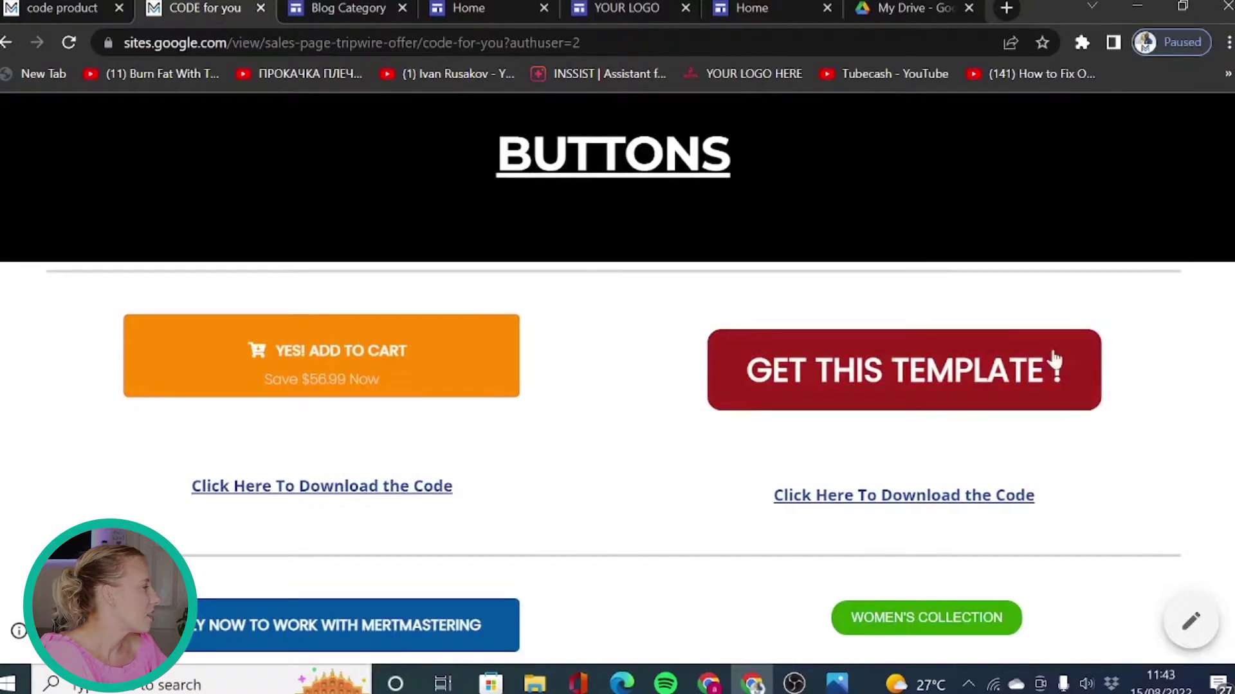
scroll(1035, 598, "down", 6)
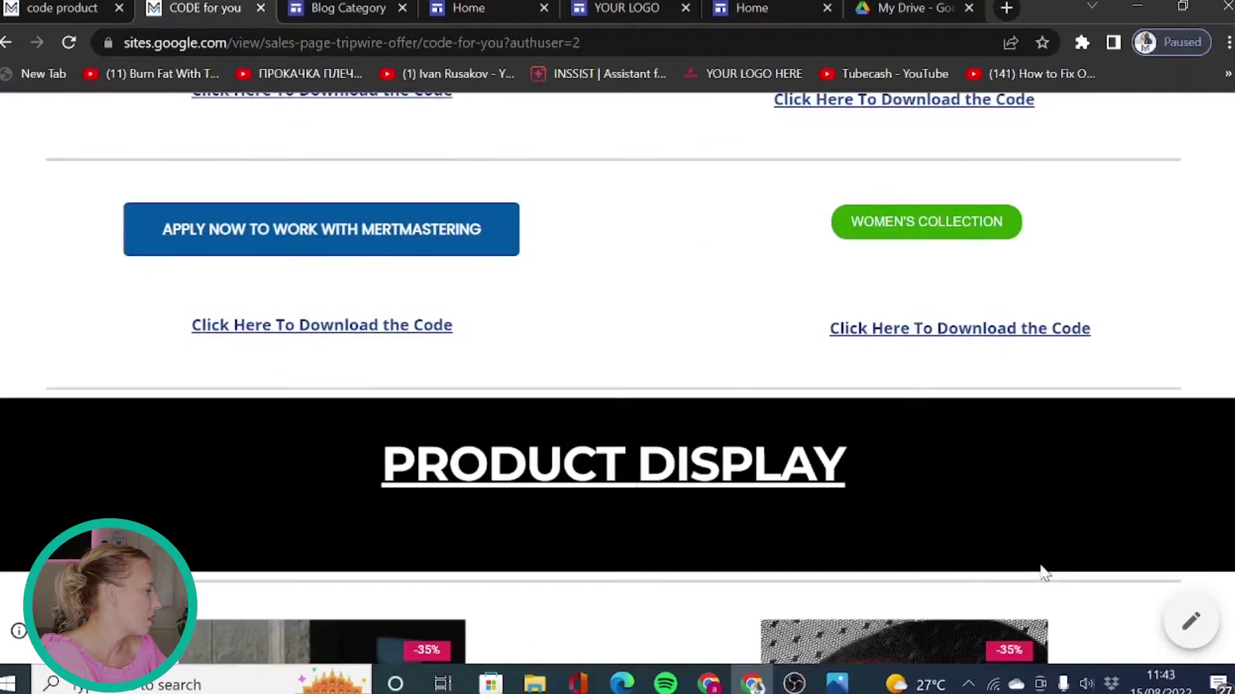
scroll(1042, 571, "down", 5)
scroll(351, 510, "down", 7)
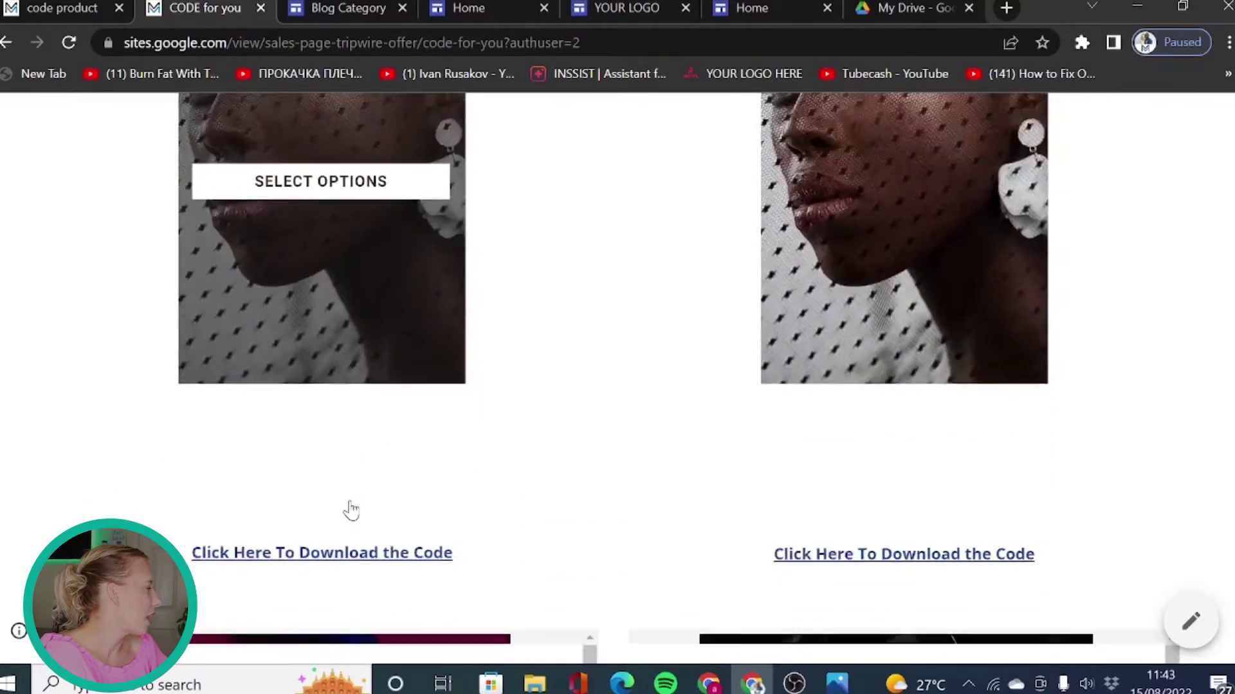
scroll(346, 476, "down", 5)
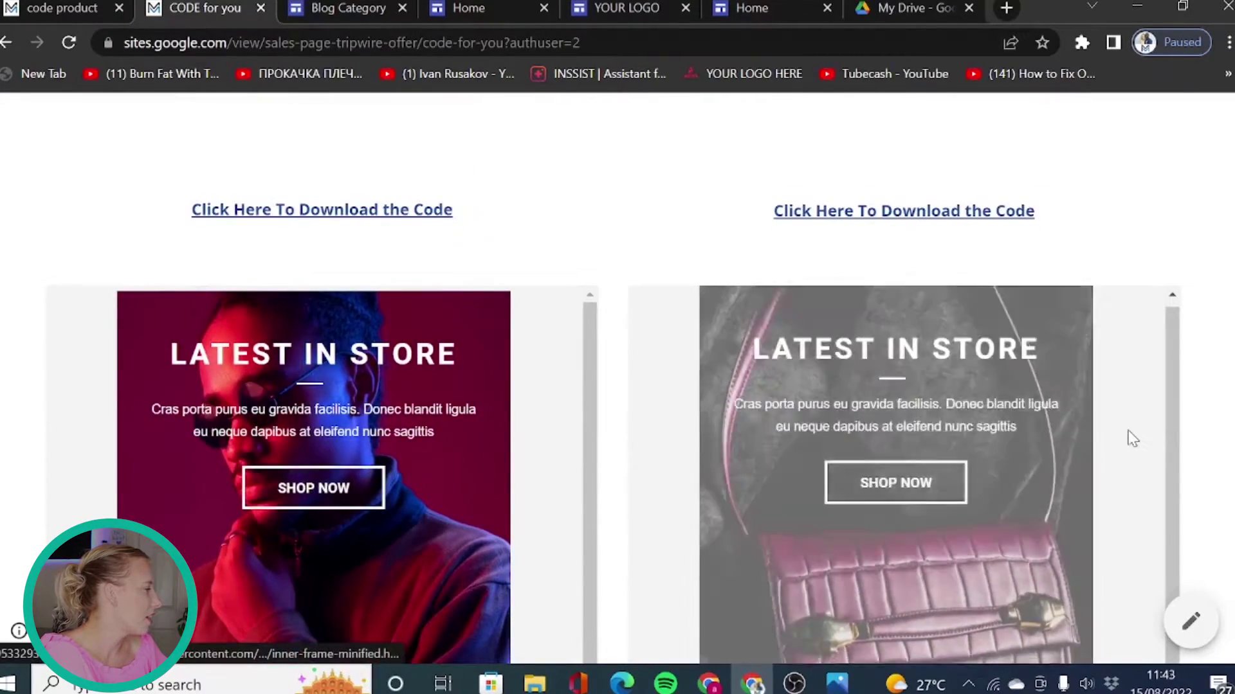
scroll(1125, 431, "down", 5)
scroll(1121, 427, "down", 8)
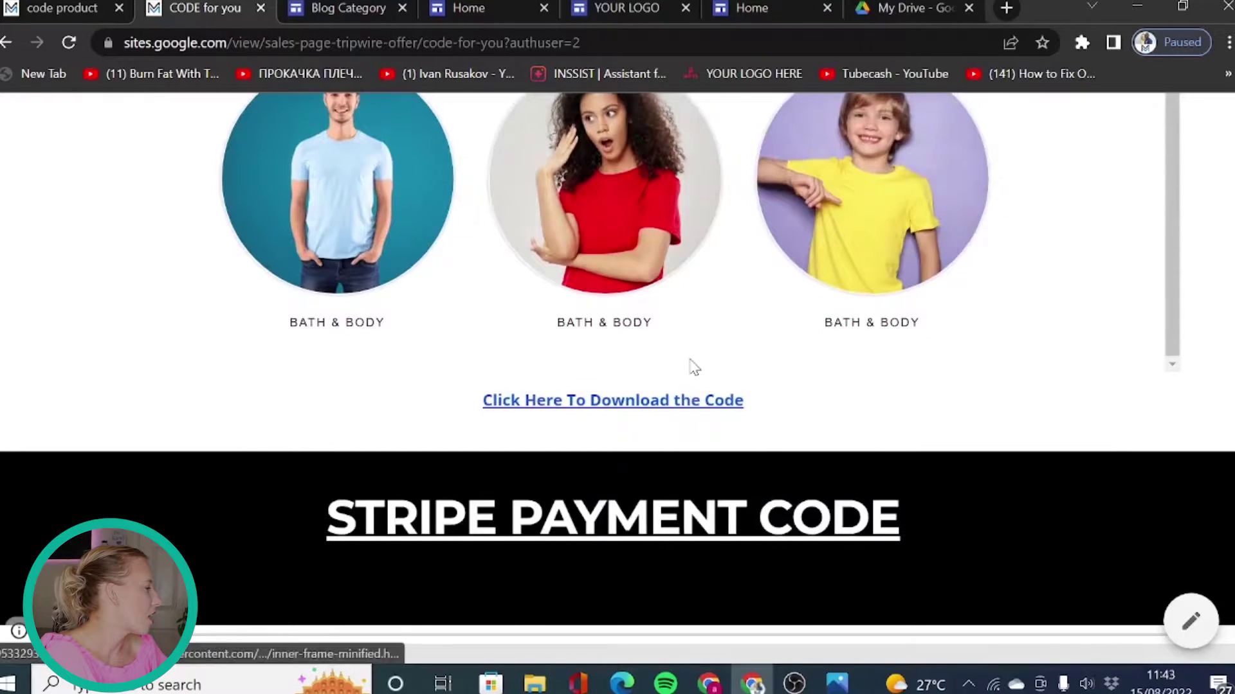
scroll(689, 367, "down", 3)
scroll(688, 366, "down", 7)
scroll(885, 392, "down", 7)
scroll(884, 392, "down", 7)
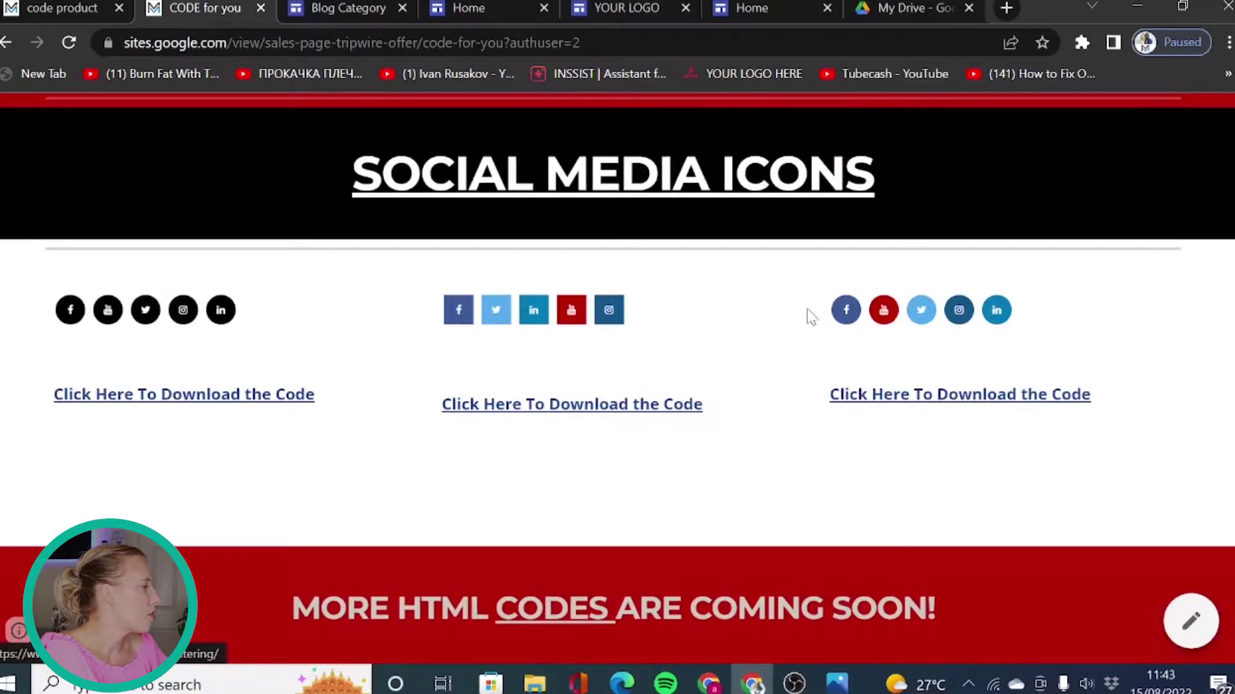
scroll(1228, 335, "up", 10)
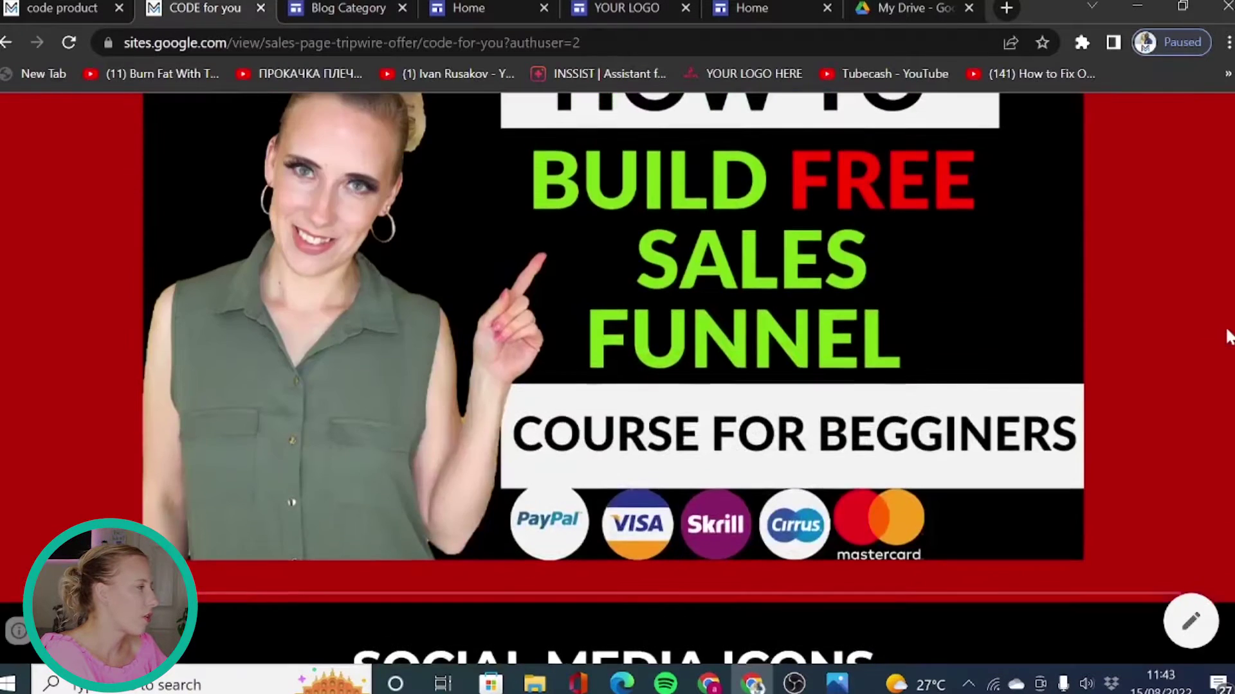
scroll(1229, 336, "up", 10)
scroll(1229, 336, "up", 10)
scroll(1229, 335, "up", 10)
scroll(1229, 335, "up", 5)
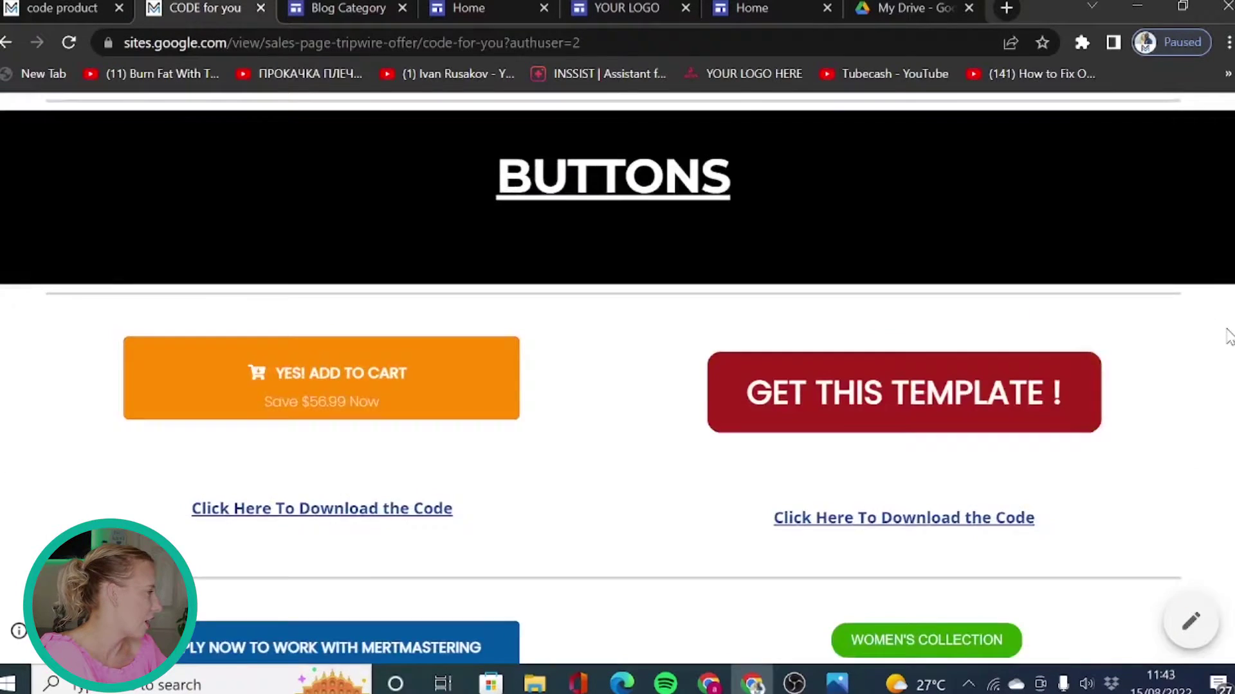
scroll(1229, 335, "up", 5)
scroll(1229, 336, "up", 3)
scroll(1229, 336, "up", 5)
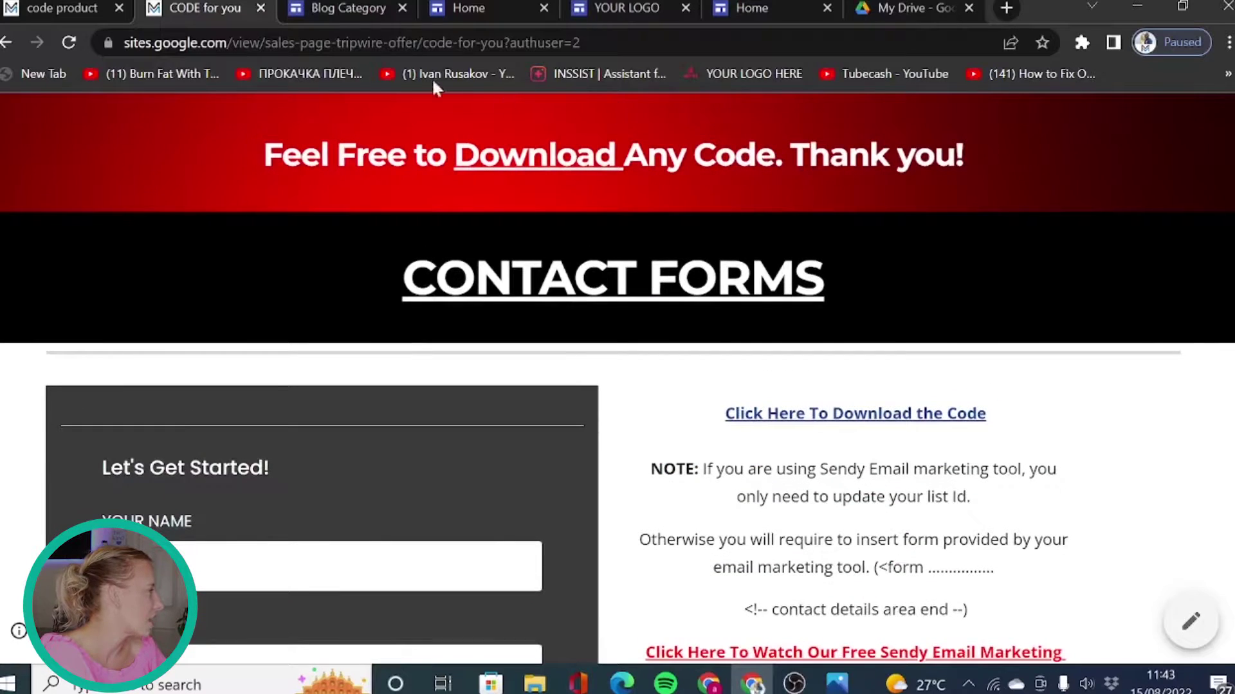
Step: Browse the published wedding blog on the Blog Category site from top to bottom
left_click(340, 8)
left_click(494, 9)
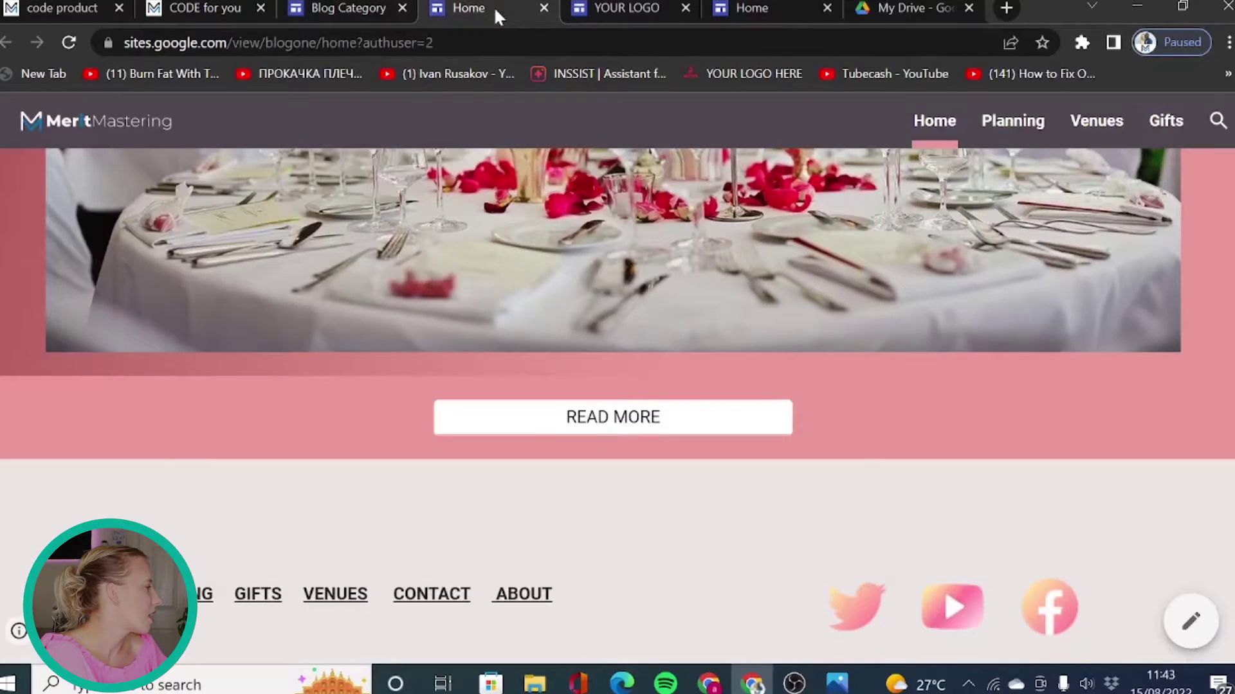
scroll(1133, 309, "up", 5)
scroll(1133, 308, "up", 5)
scroll(618, 379, "up", 1)
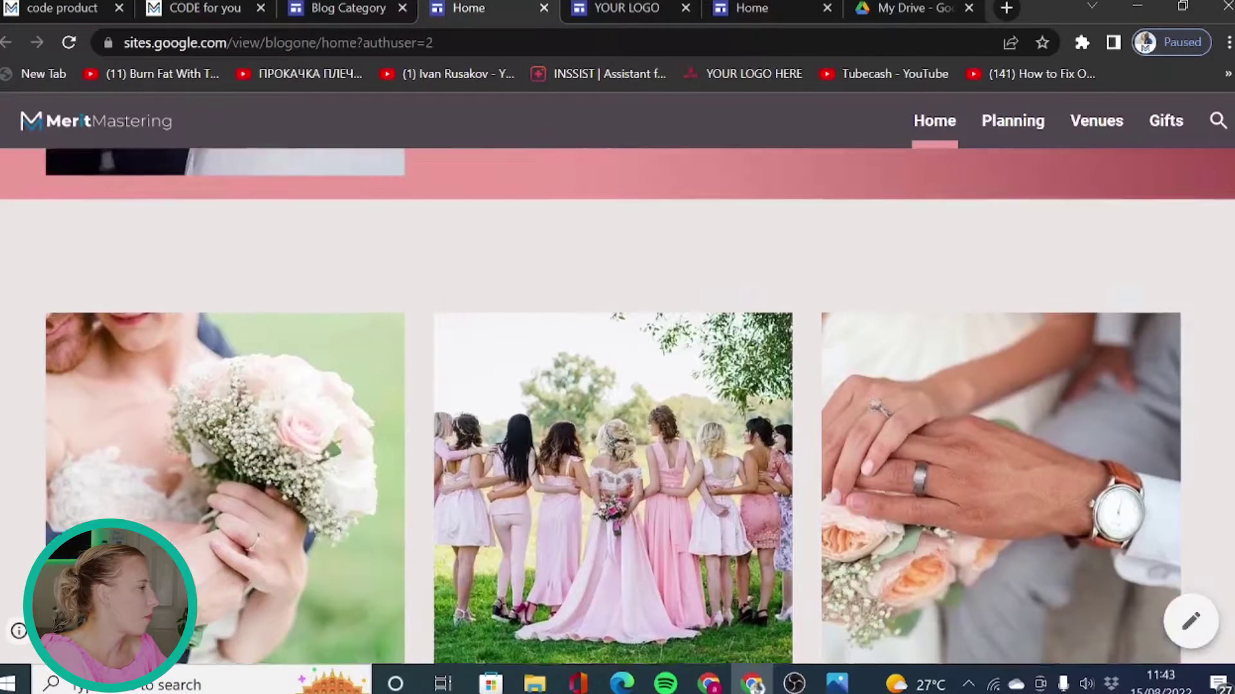
scroll(617, 379, "up", 5)
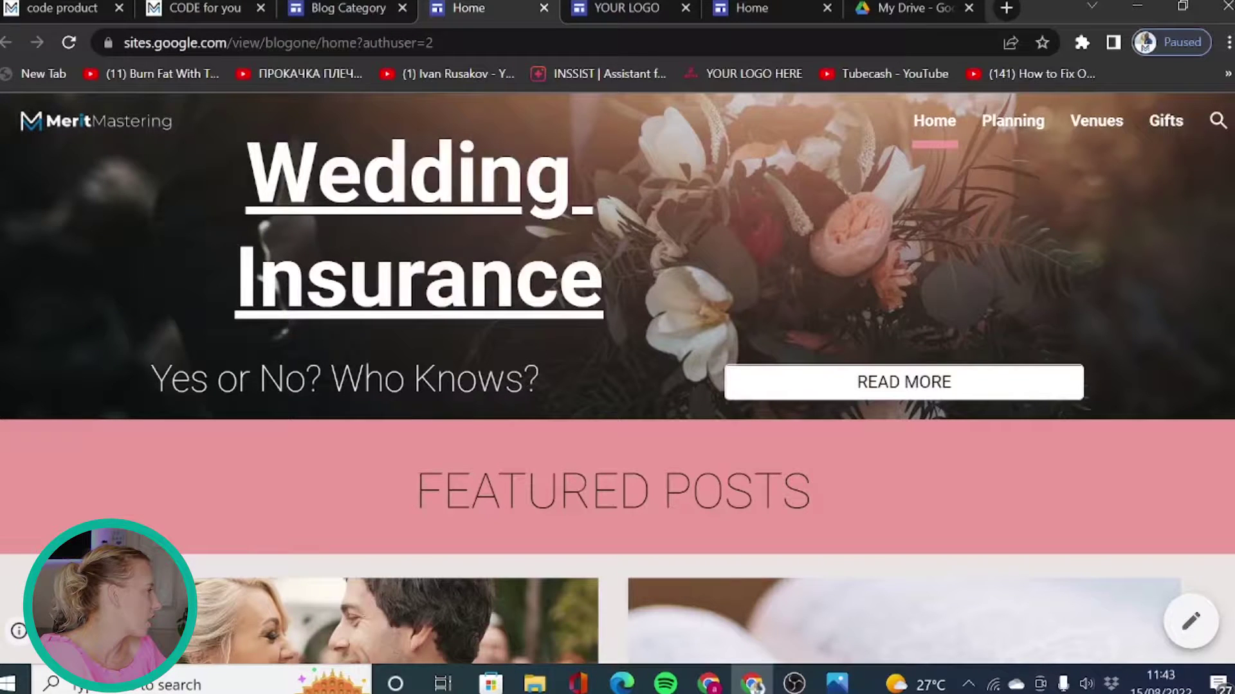
scroll(1102, 336, "down", 1)
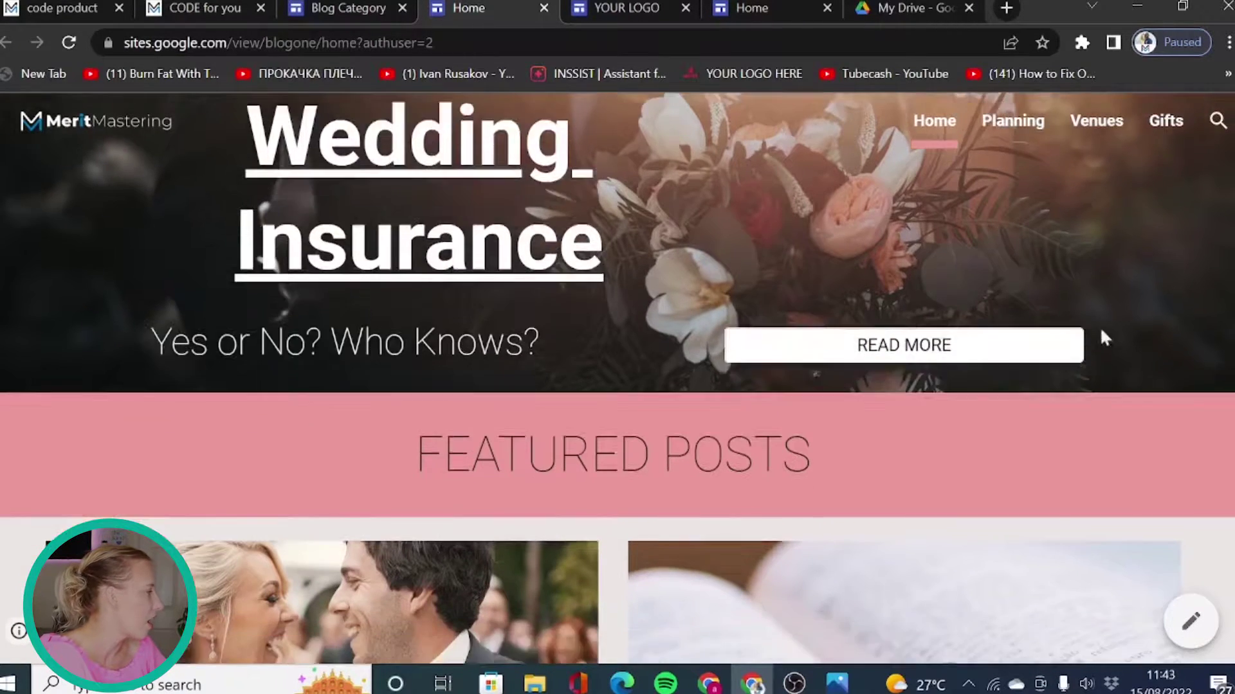
scroll(1102, 336, "down", 4)
scroll(1042, 344, "down", 1)
scroll(980, 353, "down", 4)
scroll(981, 353, "down", 2)
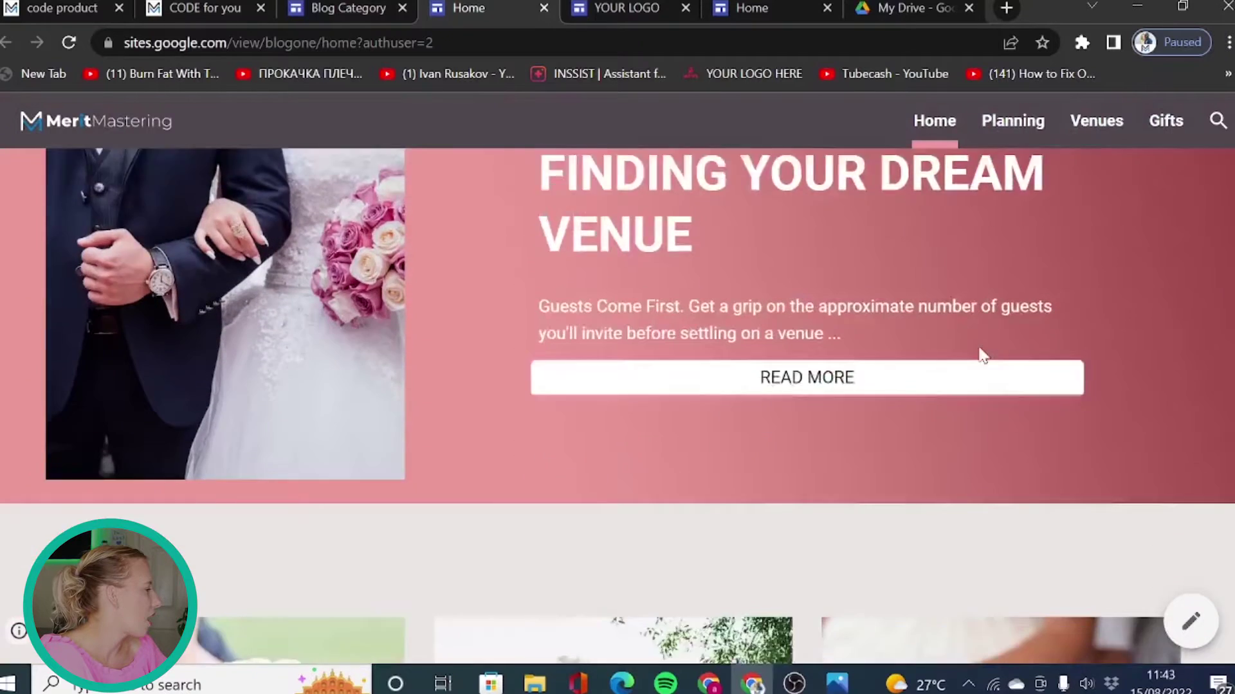
scroll(981, 353, "down", 2)
scroll(981, 354, "down", 4)
scroll(981, 354, "down", 1)
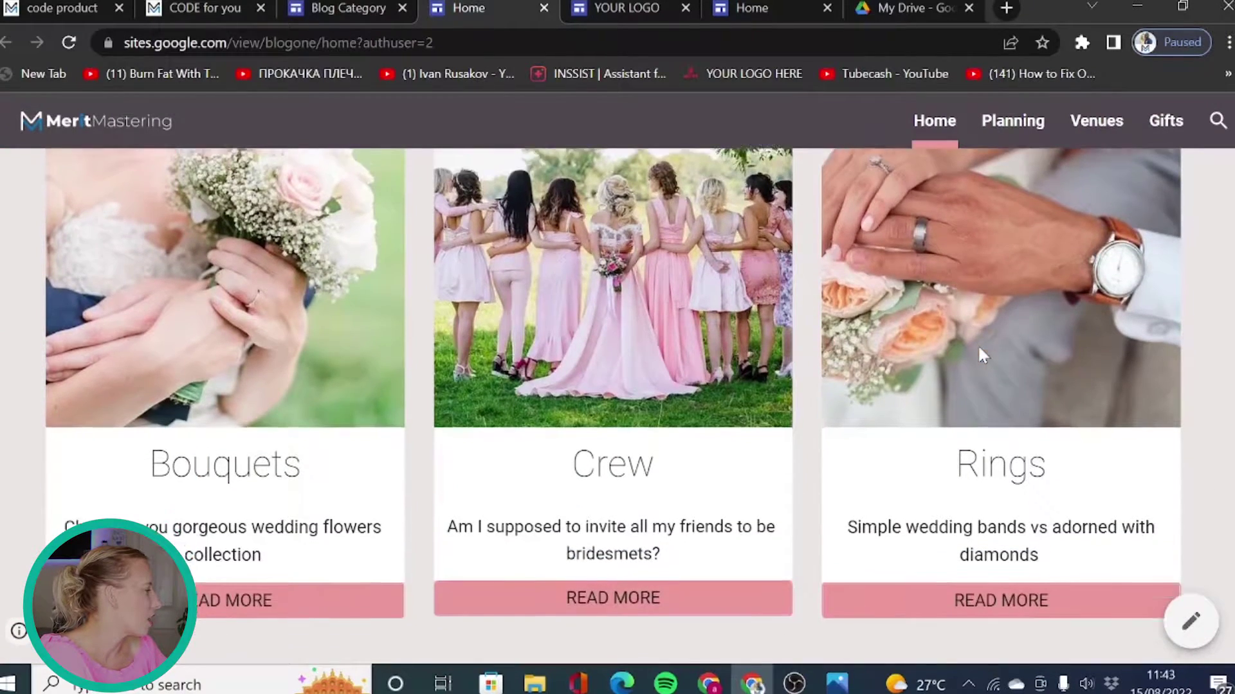
scroll(978, 353, "down", 3)
scroll(673, 428, "down", 1)
scroll(669, 439, "down", 1)
scroll(668, 439, "down", 5)
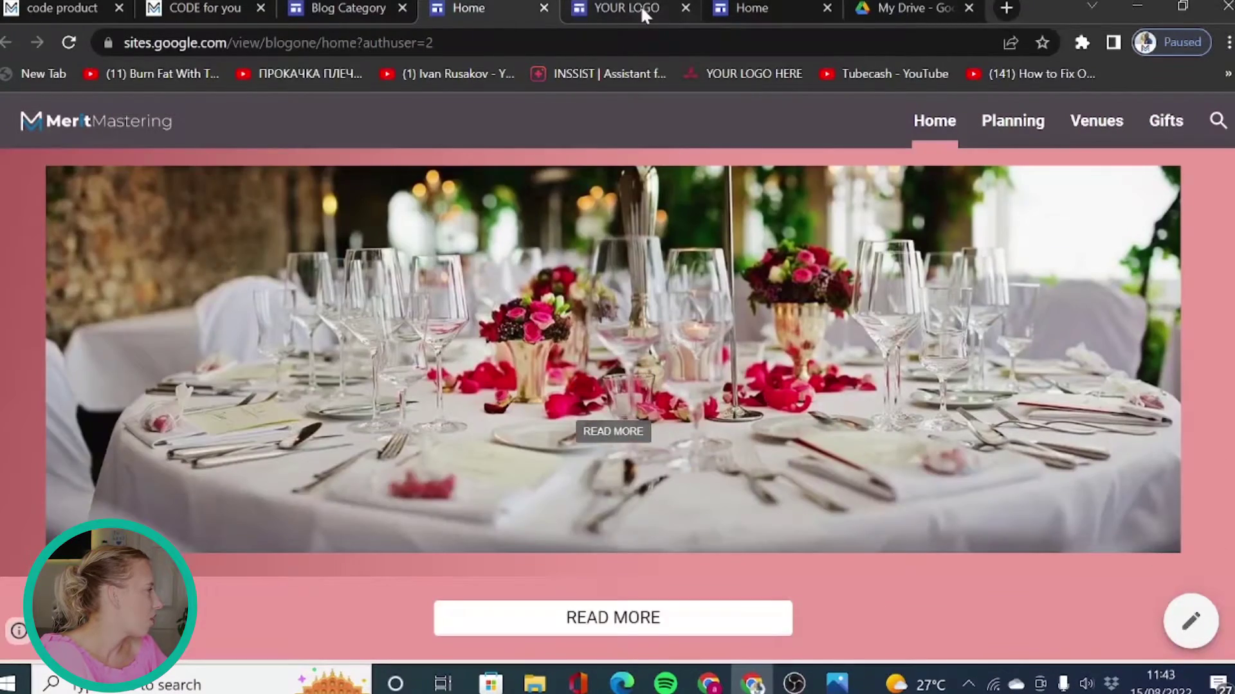
Step: Scroll through the YOUR LOGO beauty blog down to its popular posts and footer
left_click(640, 5)
scroll(849, 341, "down", 3)
scroll(849, 357, "up", 8)
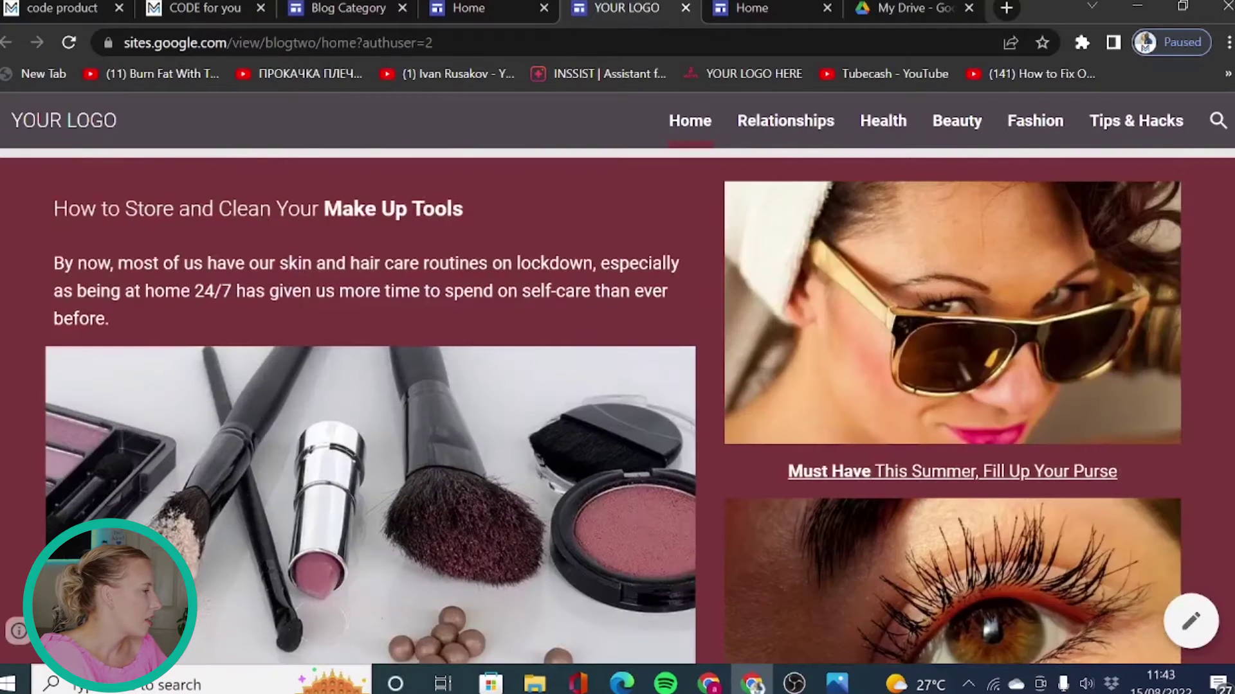
scroll(849, 357, "up", 8)
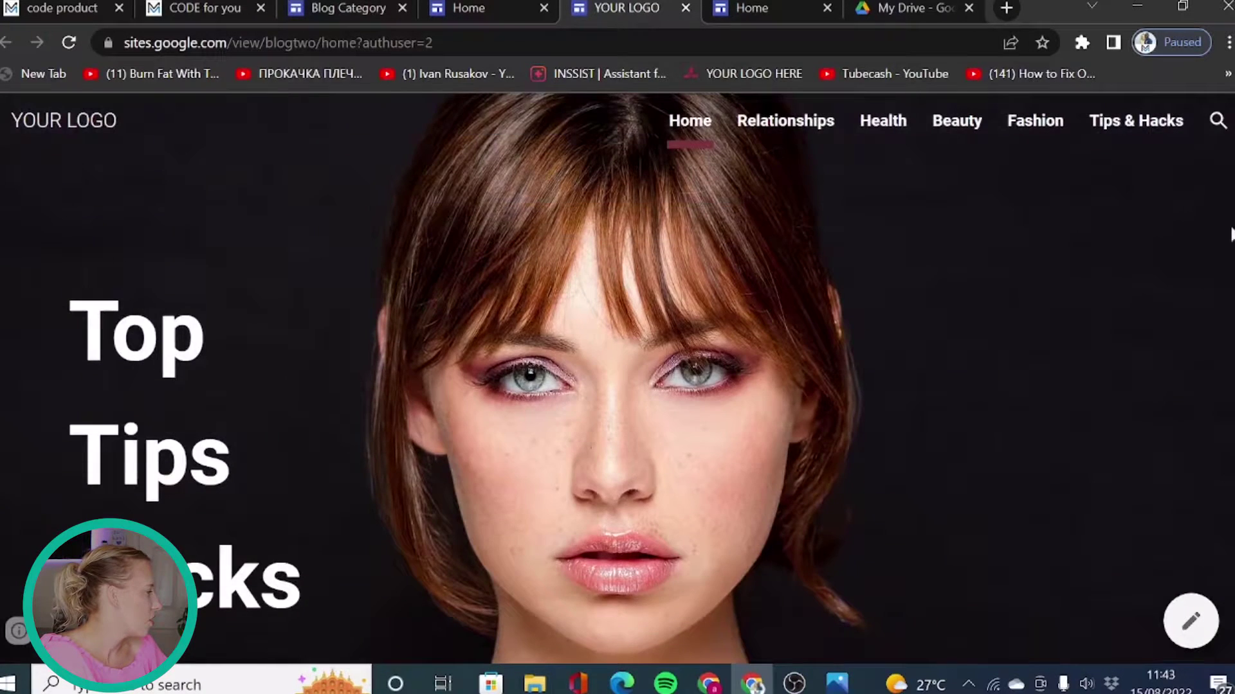
scroll(1225, 295, "down", 3)
scroll(1166, 311, "down", 2)
scroll(1168, 312, "down", 2)
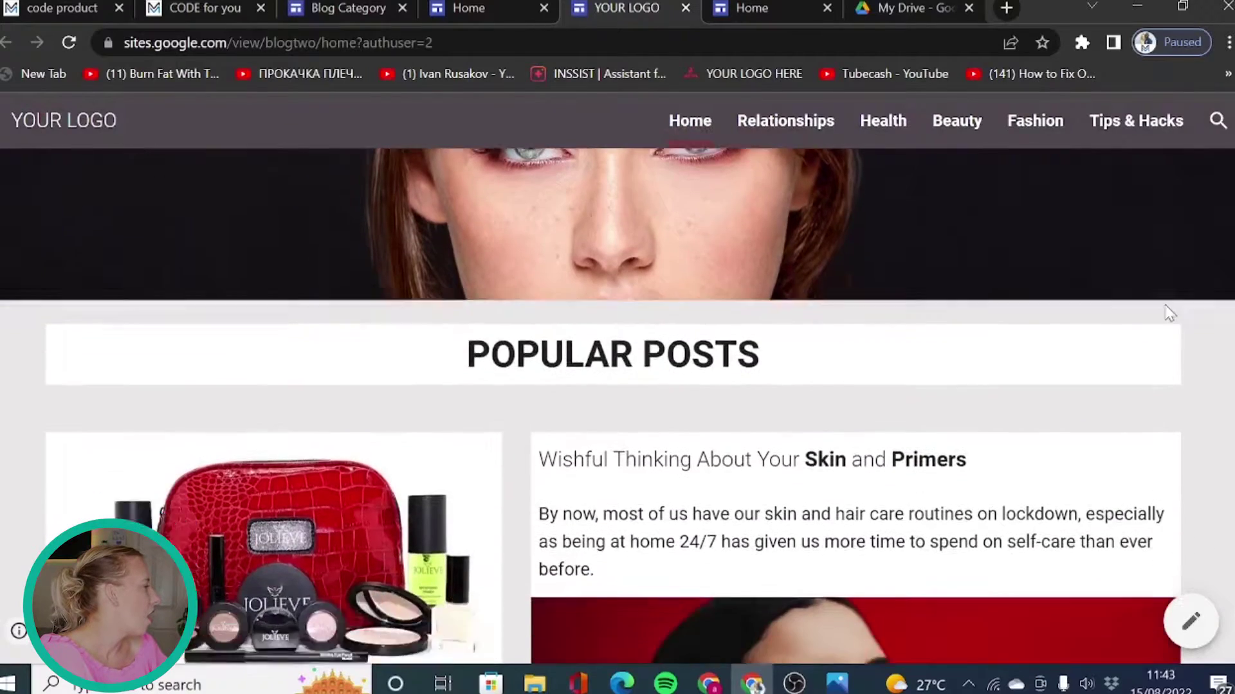
scroll(1169, 313, "down", 3)
scroll(1168, 313, "down", 1)
scroll(1168, 314, "down", 3)
scroll(1169, 313, "down", 2)
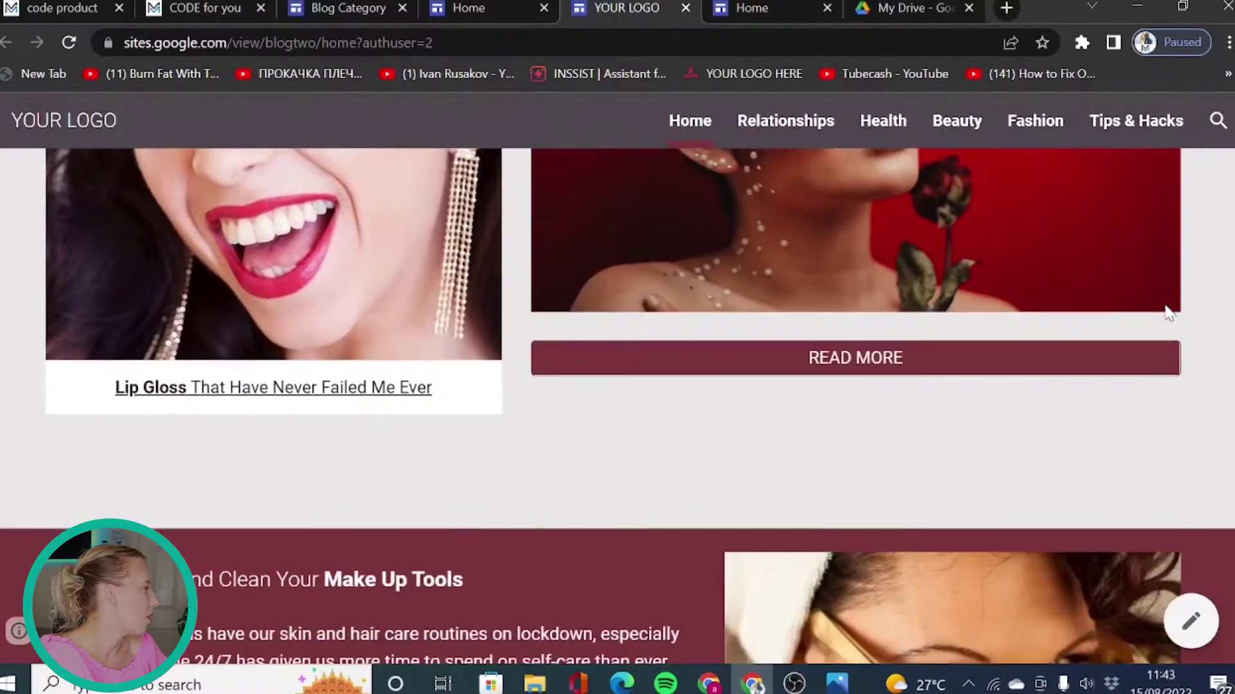
scroll(1168, 313, "down", 5)
scroll(1168, 313, "down", 3)
scroll(1169, 313, "down", 5)
scroll(1168, 313, "down", 5)
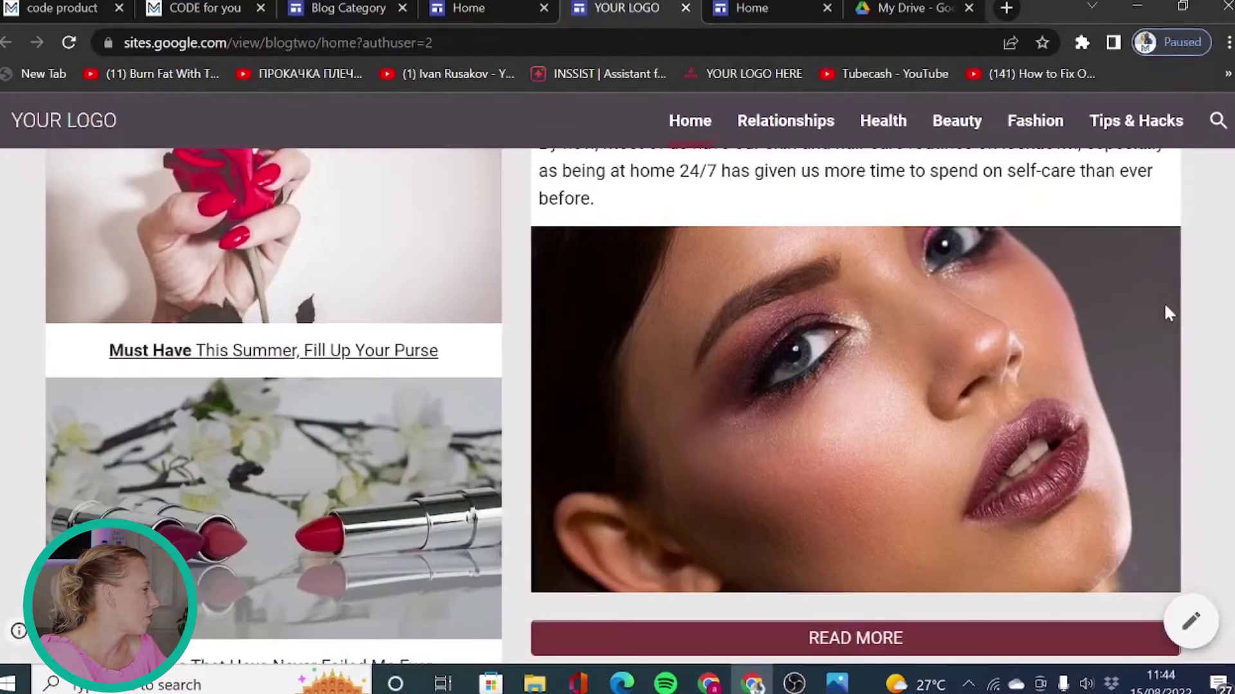
scroll(1169, 313, "down", 6)
scroll(1169, 313, "down", 5)
scroll(1165, 311, "down", 5)
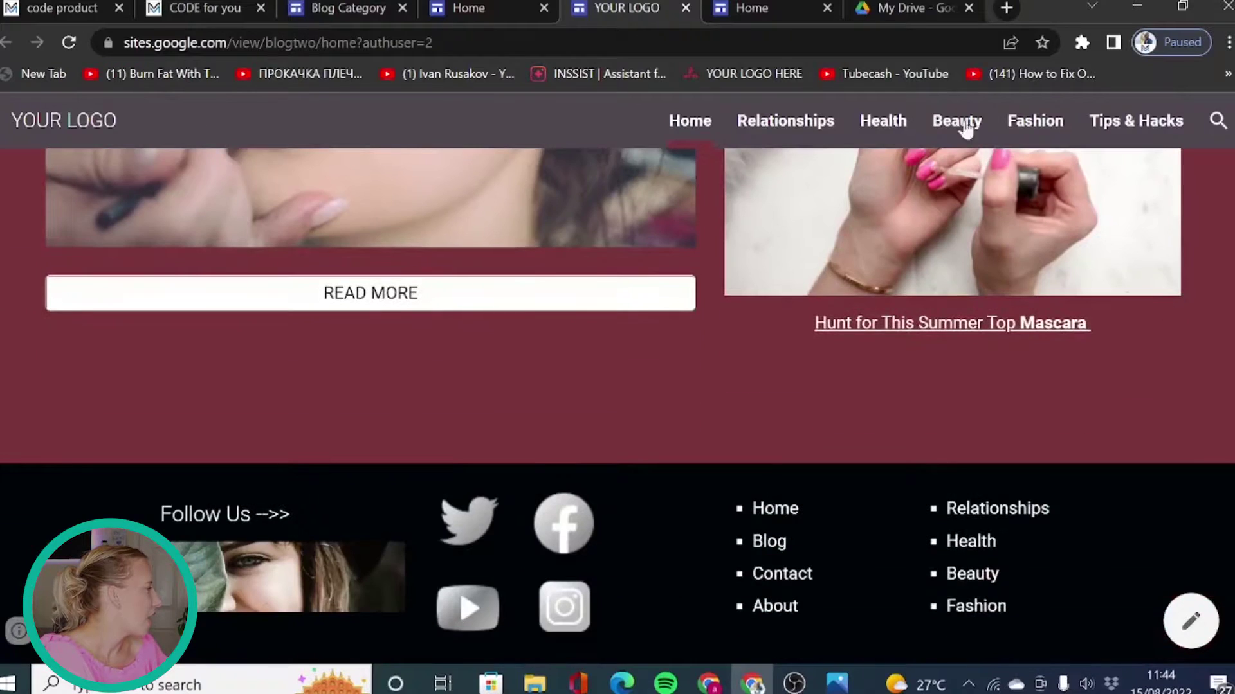
Step: Browse the Clothing Trends blog's category page of posts
left_click(764, 11)
scroll(1180, 318, "up", 10)
scroll(1182, 314, "up", 5)
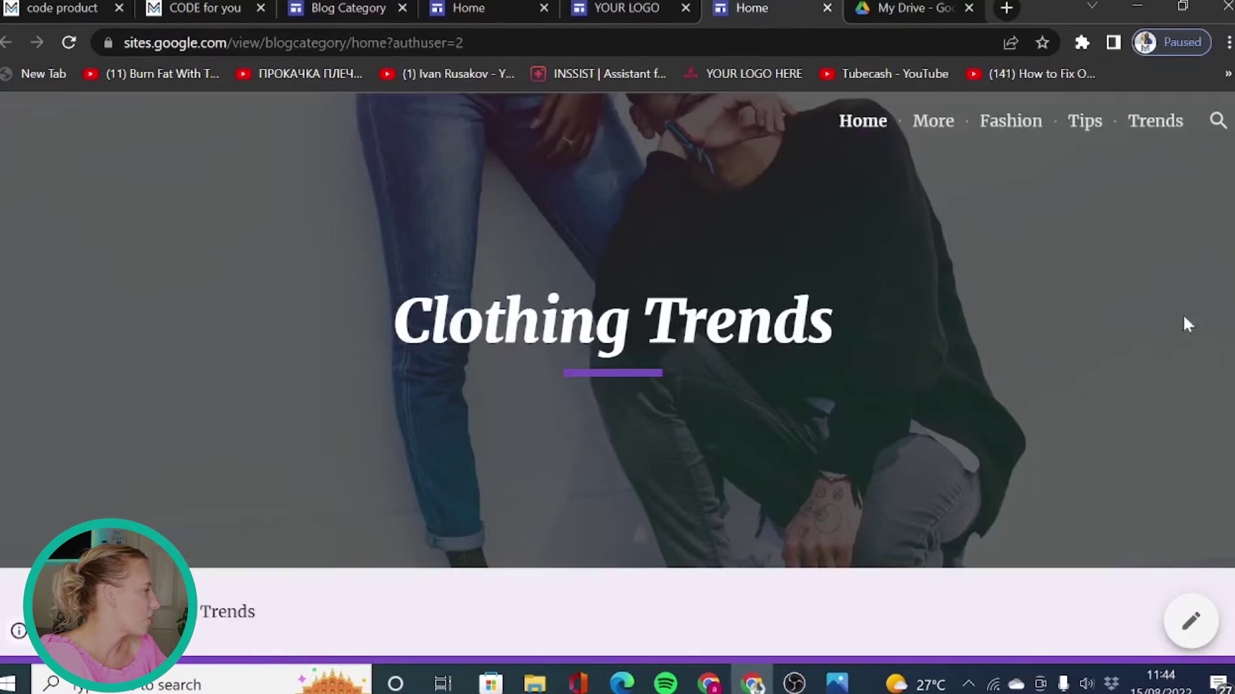
scroll(1178, 321, "down", 1)
scroll(1178, 322, "down", 5)
scroll(1179, 327, "down", 10)
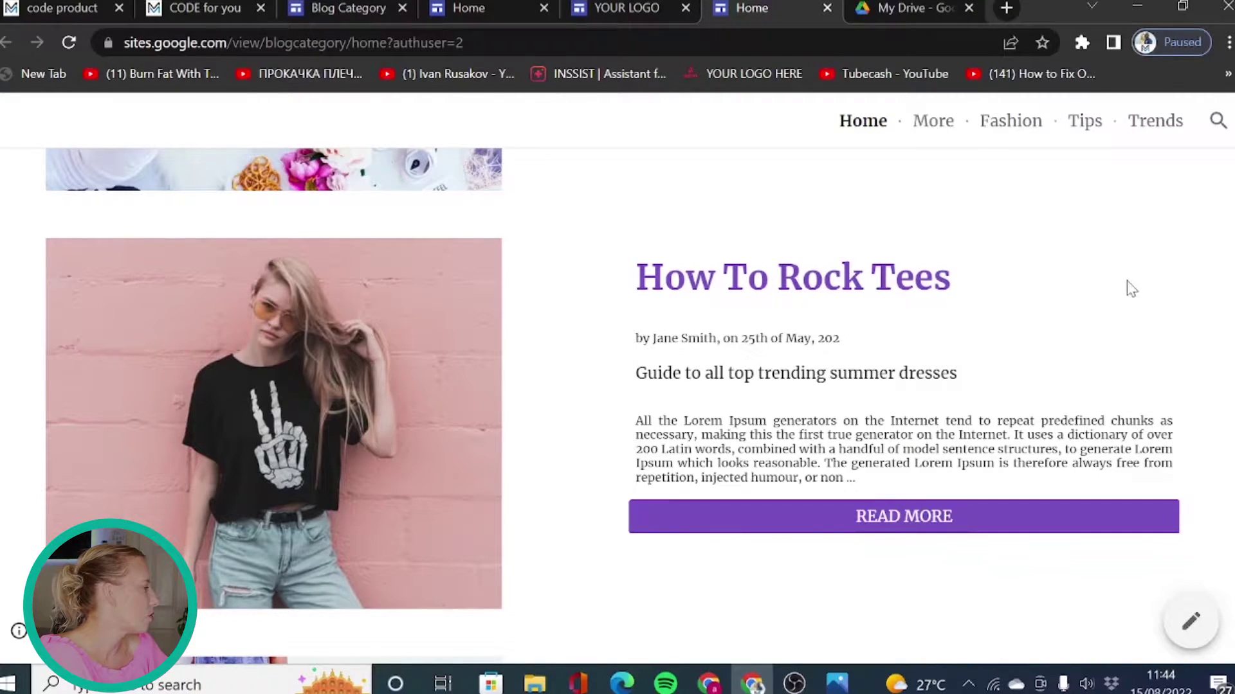
Step: Create a new blank Google Site from My Drive using New > More > Google Sites
left_click(920, 11)
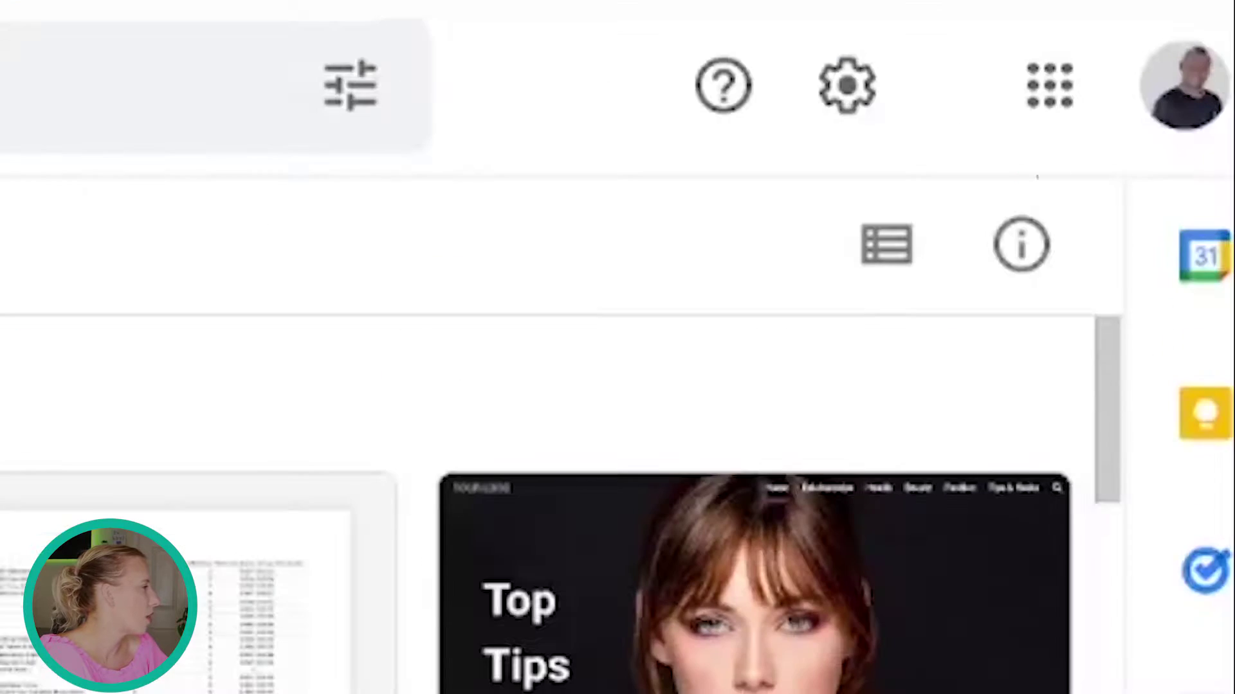
left_click(1036, 93)
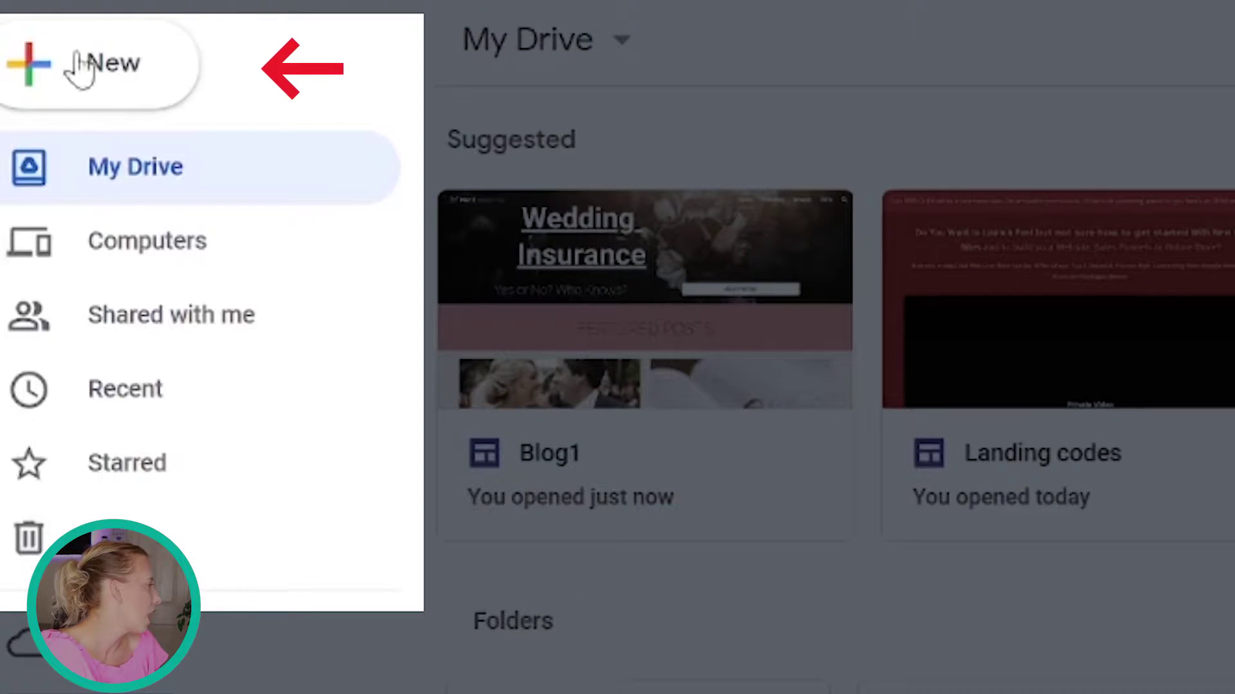
left_click(80, 67)
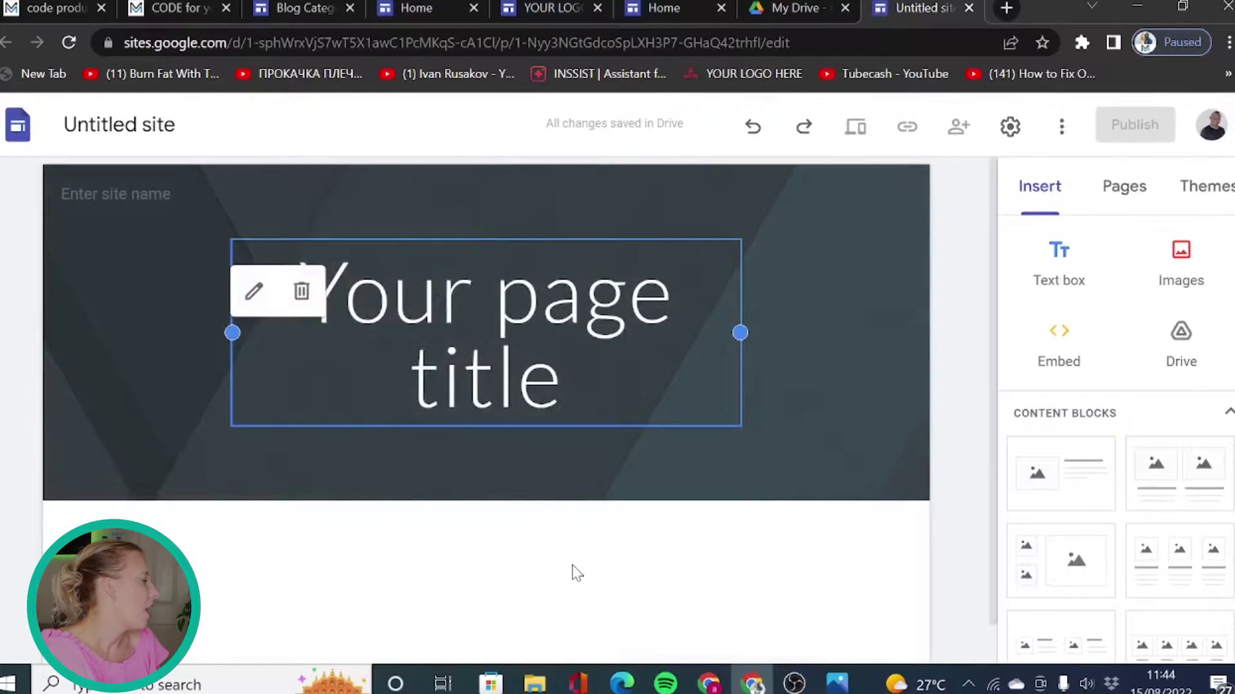
Step: Delete the header's page title and rename the untitled site to 'BLOG SITE'
left_click(301, 292)
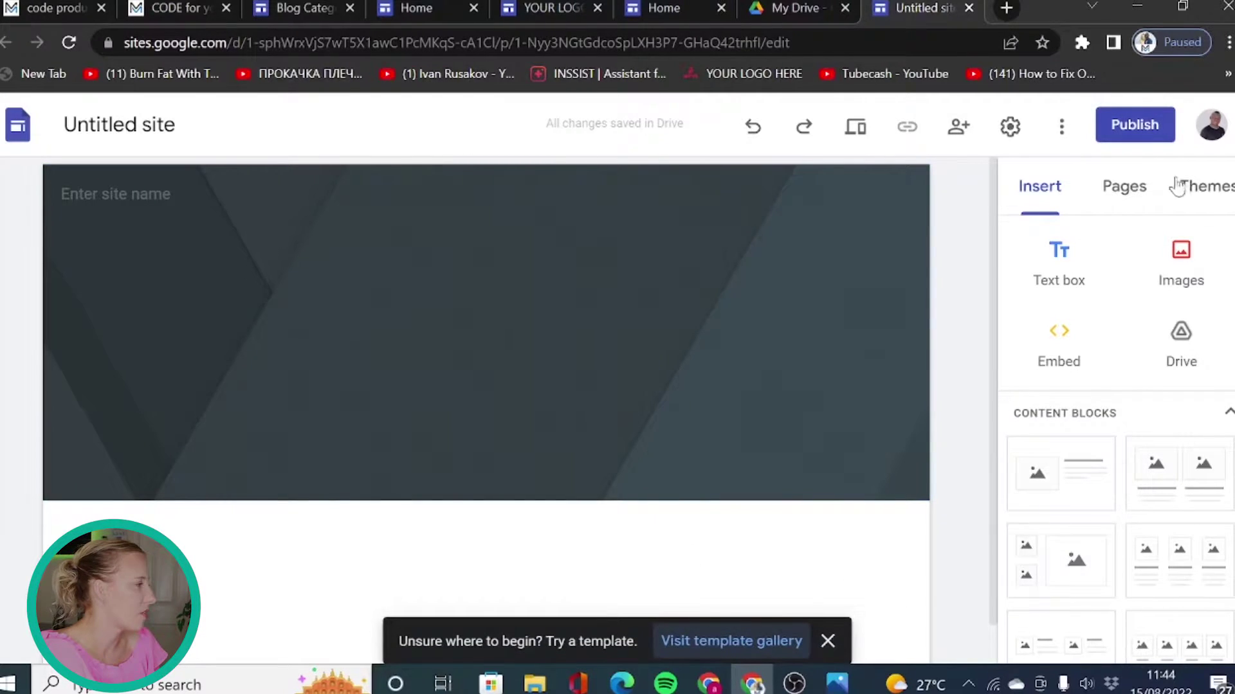
left_click(673, 350)
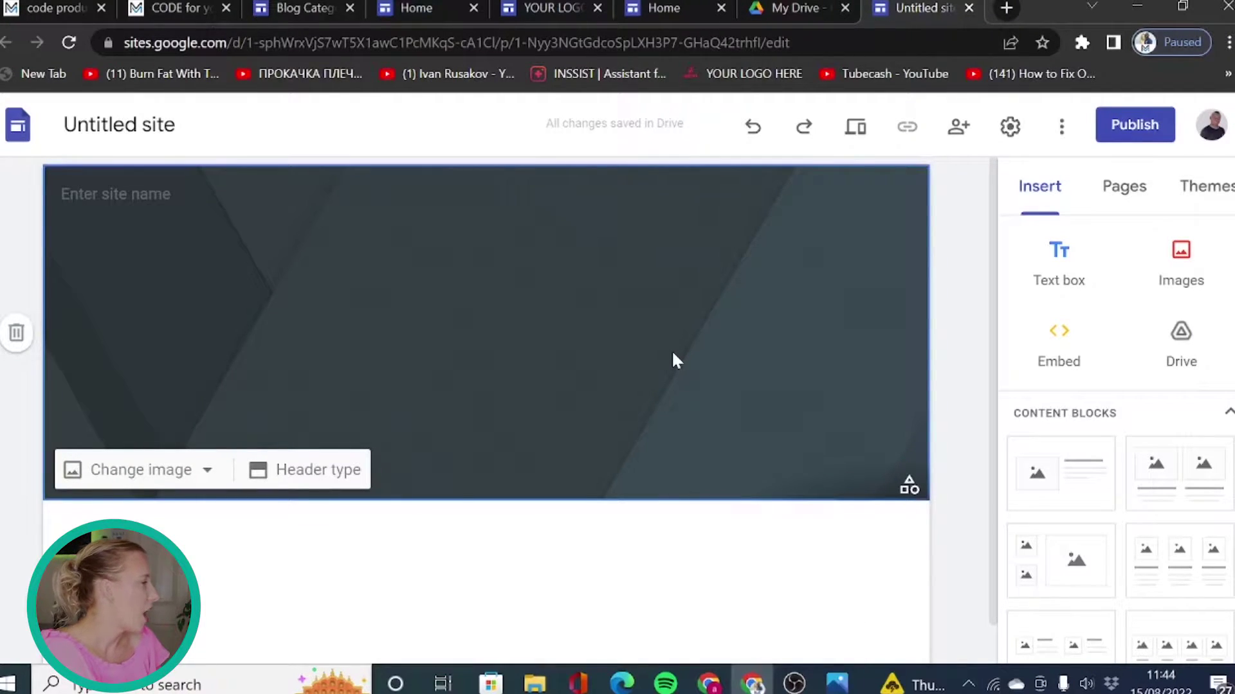
left_click(119, 124)
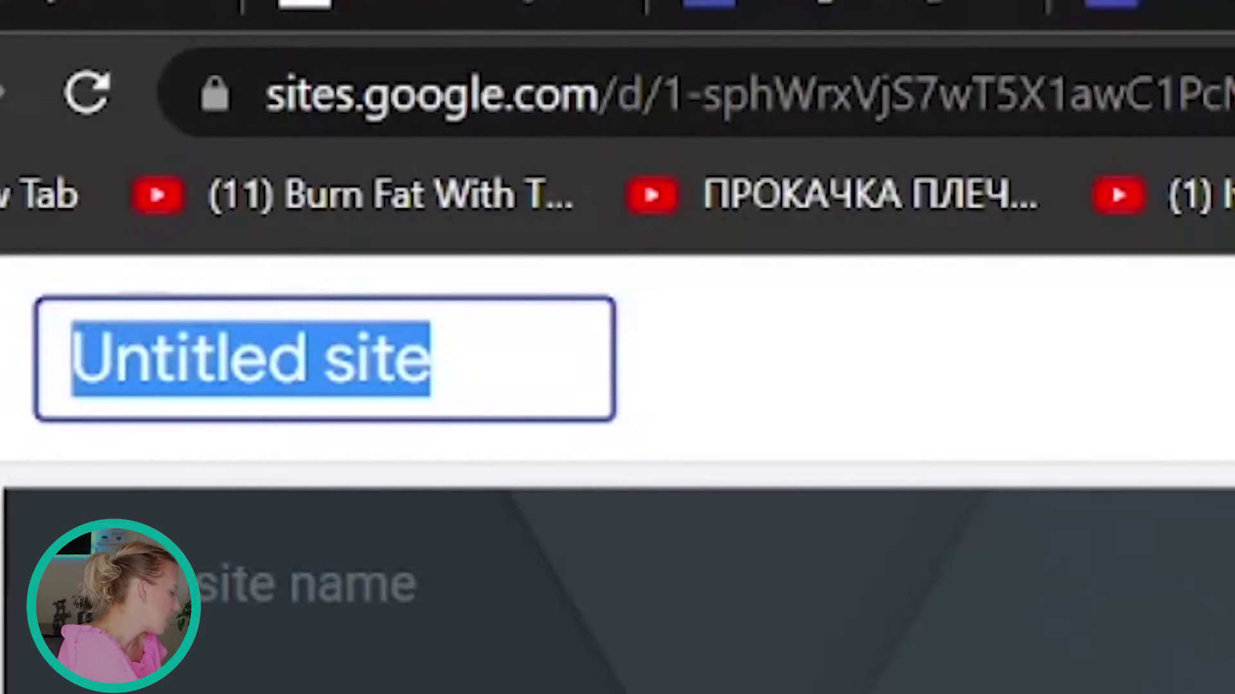
type("BLOG SITE")
left_click(865, 405)
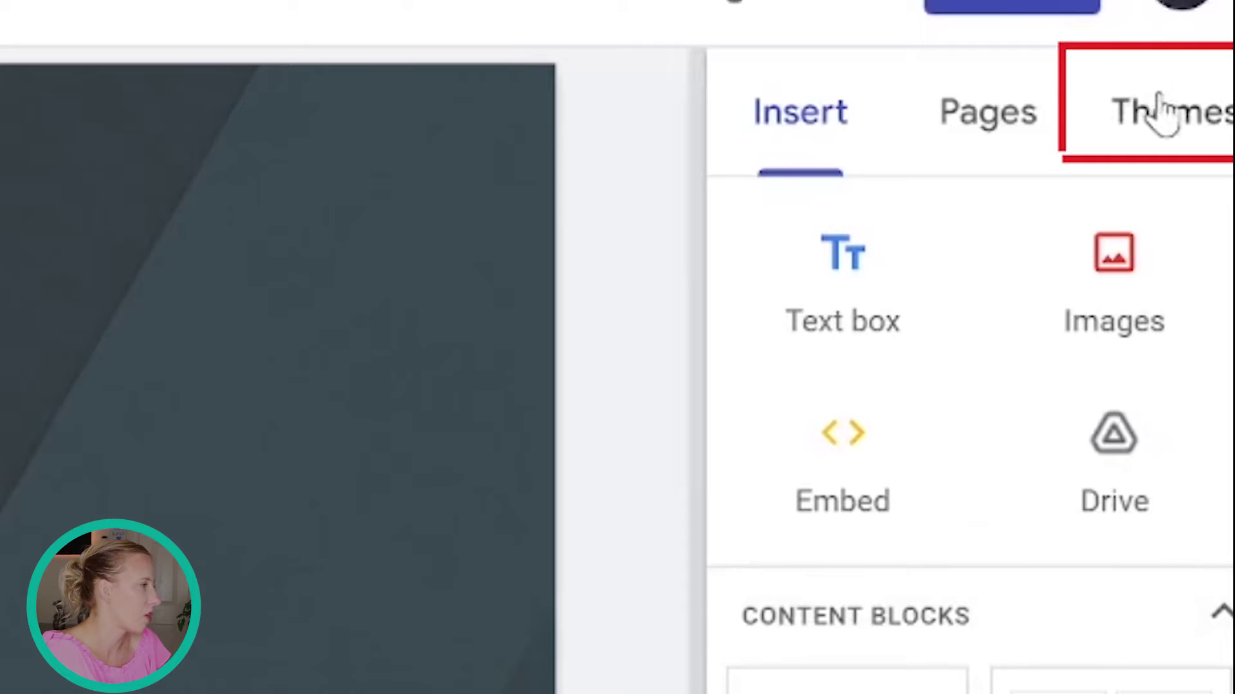
Step: Scroll through the list of available site themes
left_click(1198, 193)
scroll(1185, 235, "down", 5)
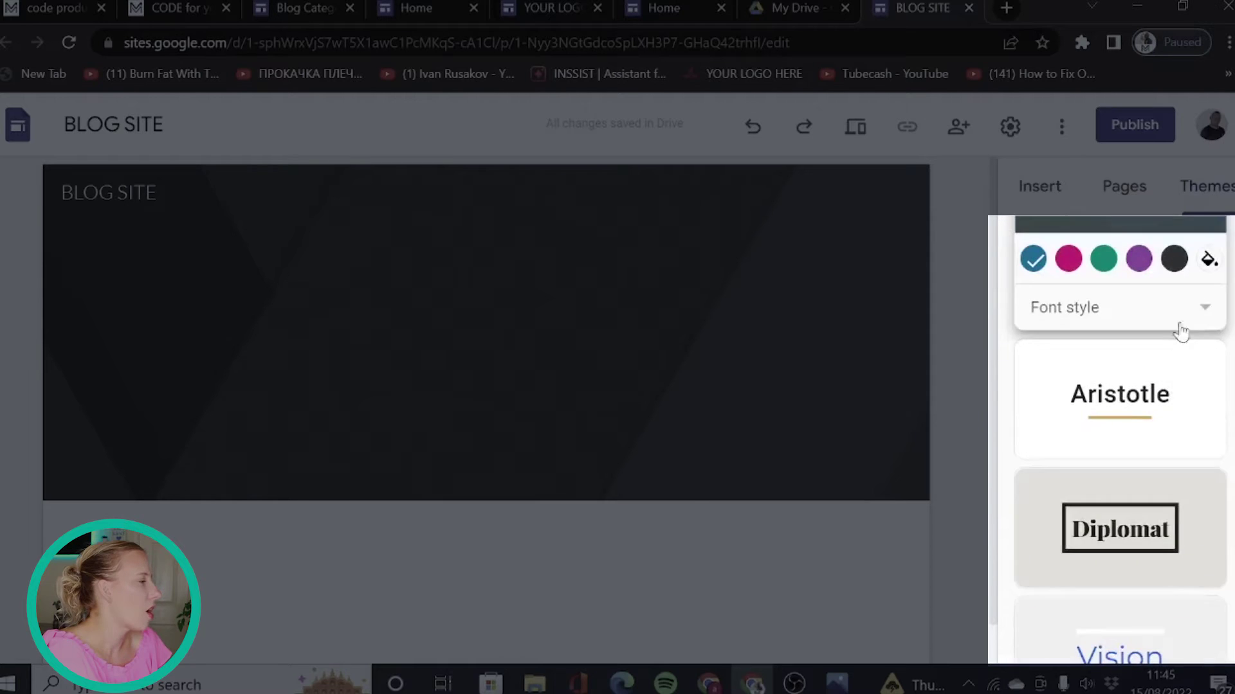
scroll(1179, 325, "down", 2)
scroll(1169, 364, "down", 3)
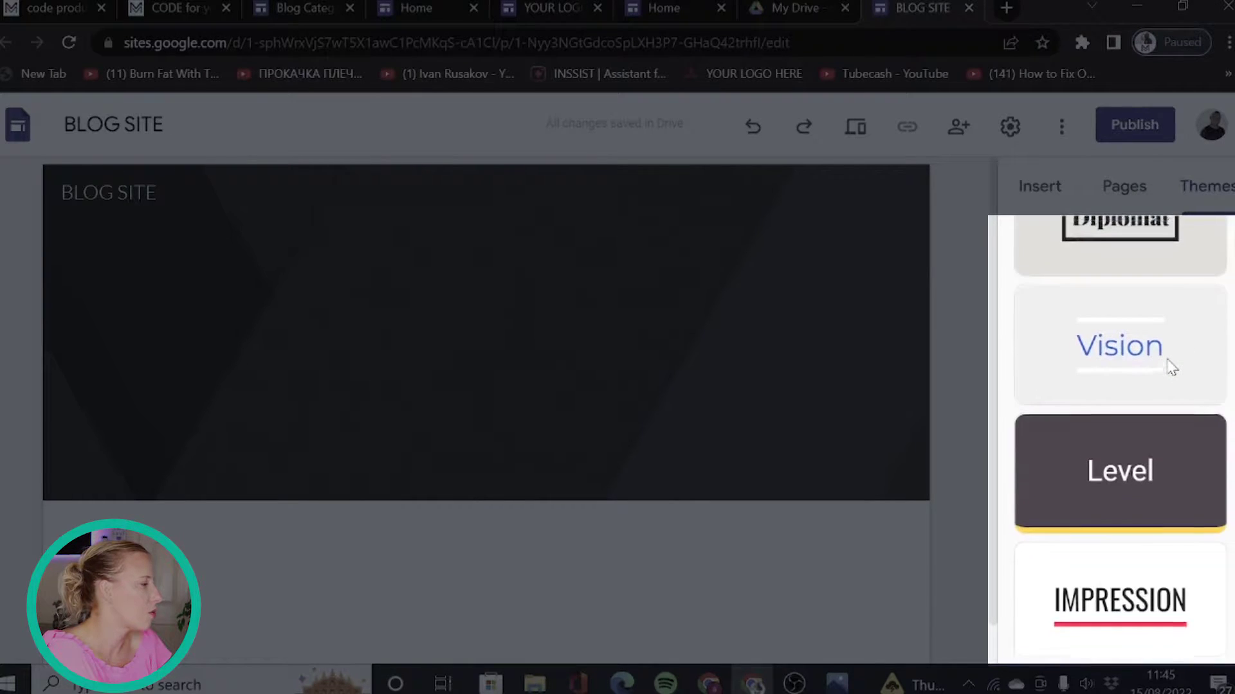
scroll(1170, 366, "up", 10)
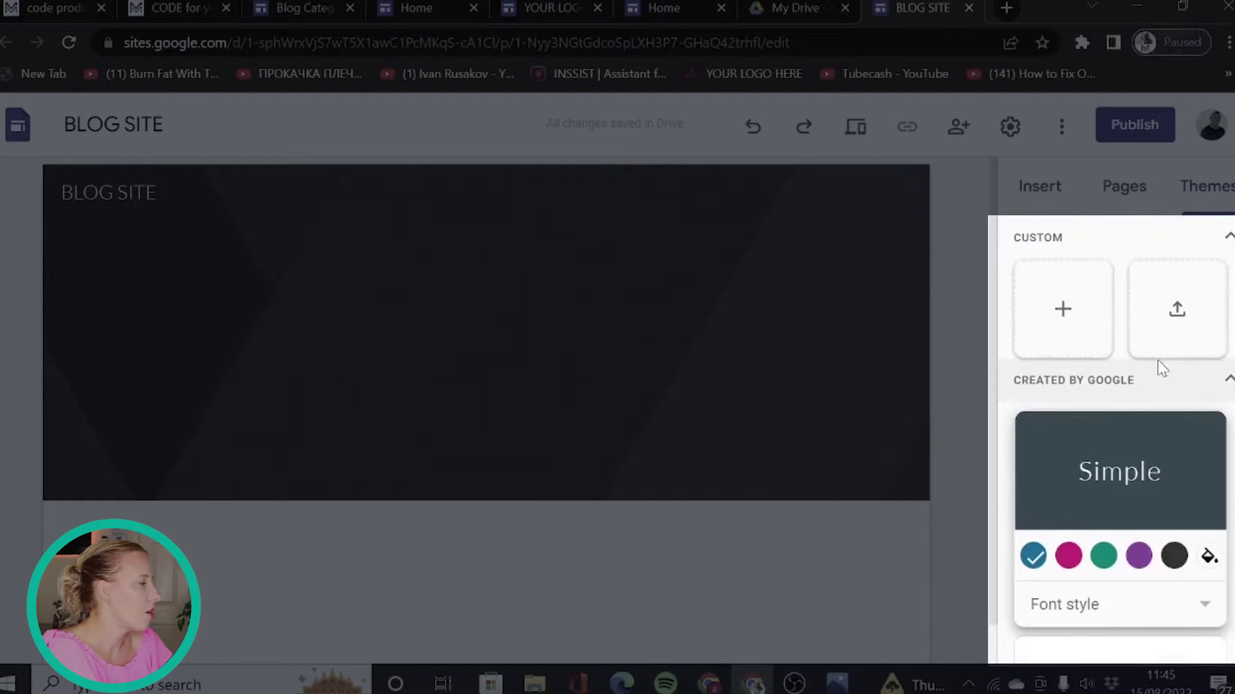
scroll(1113, 340, "up", 1)
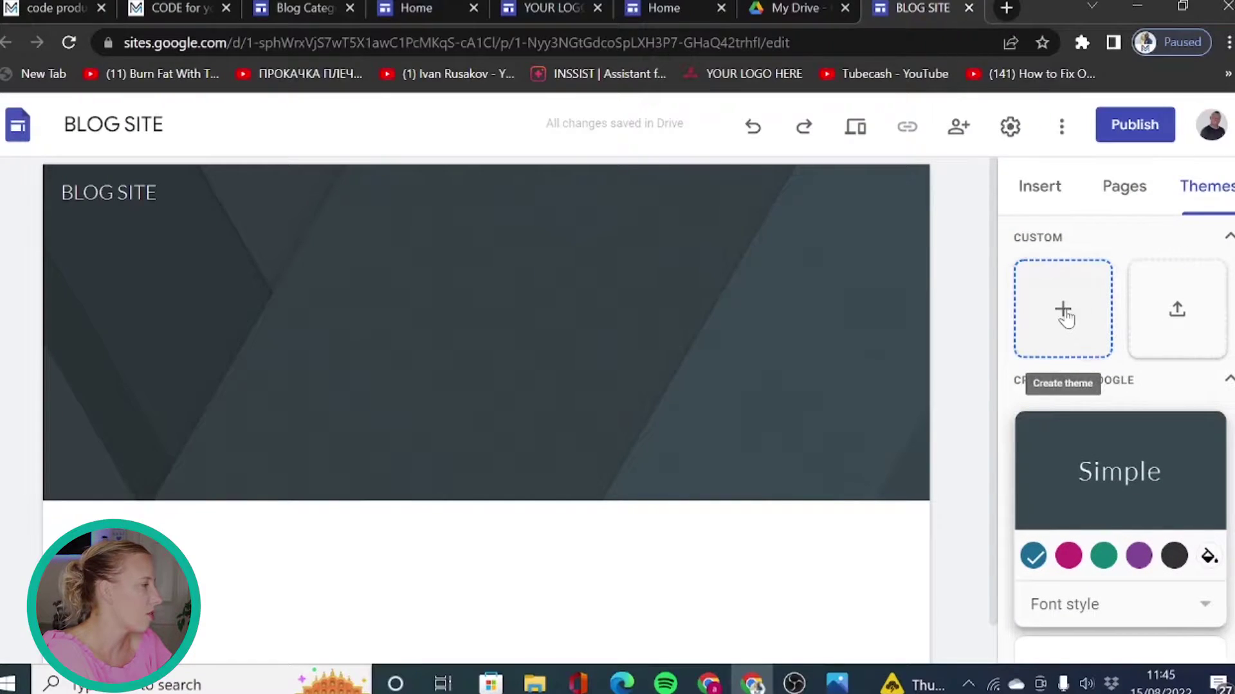
Step: Start a custom theme and advance past colours to the font step with Montserrat
left_click(1063, 312)
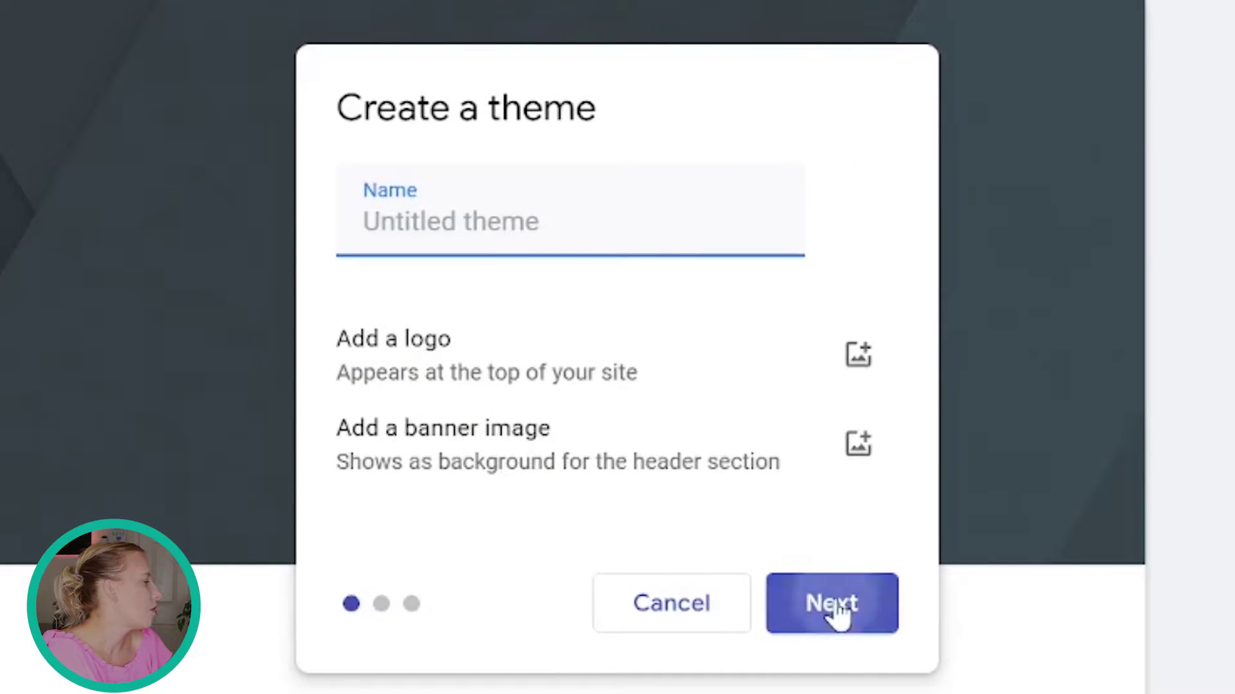
left_click(854, 611)
left_click(855, 614)
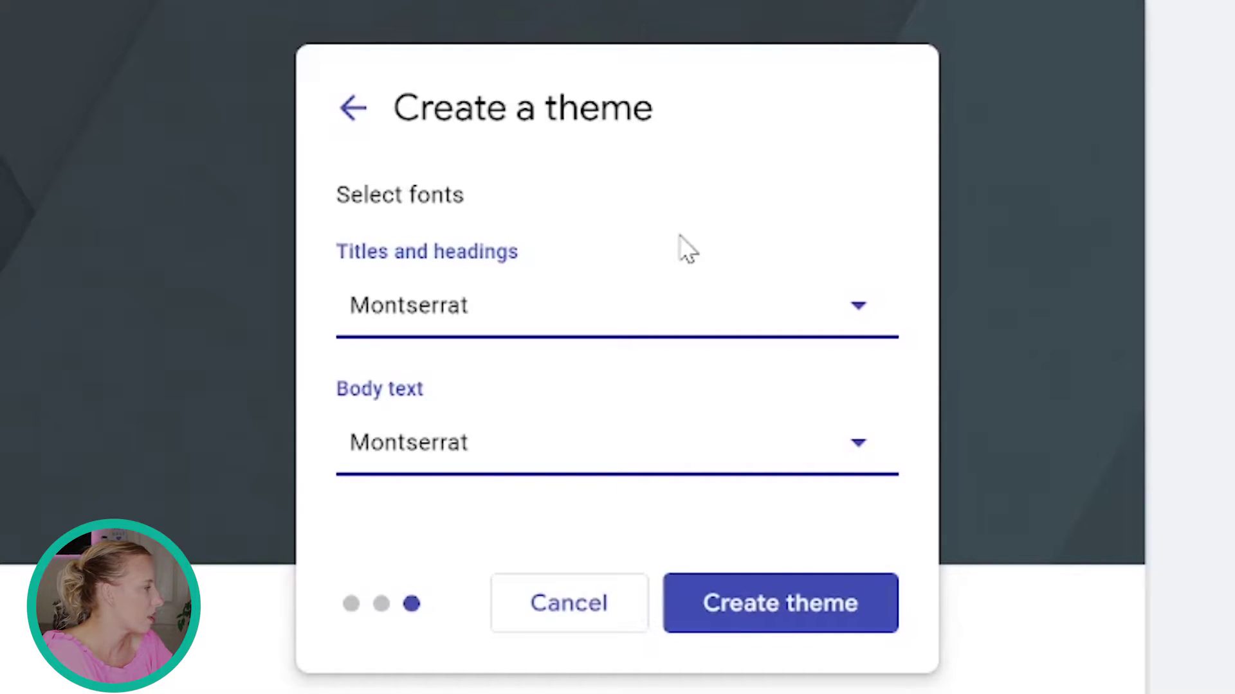
Step: Cancel the custom theme and scroll the Import theme list of Drive sites (Blog1, Blog 2, Blog Category)
left_click(554, 614)
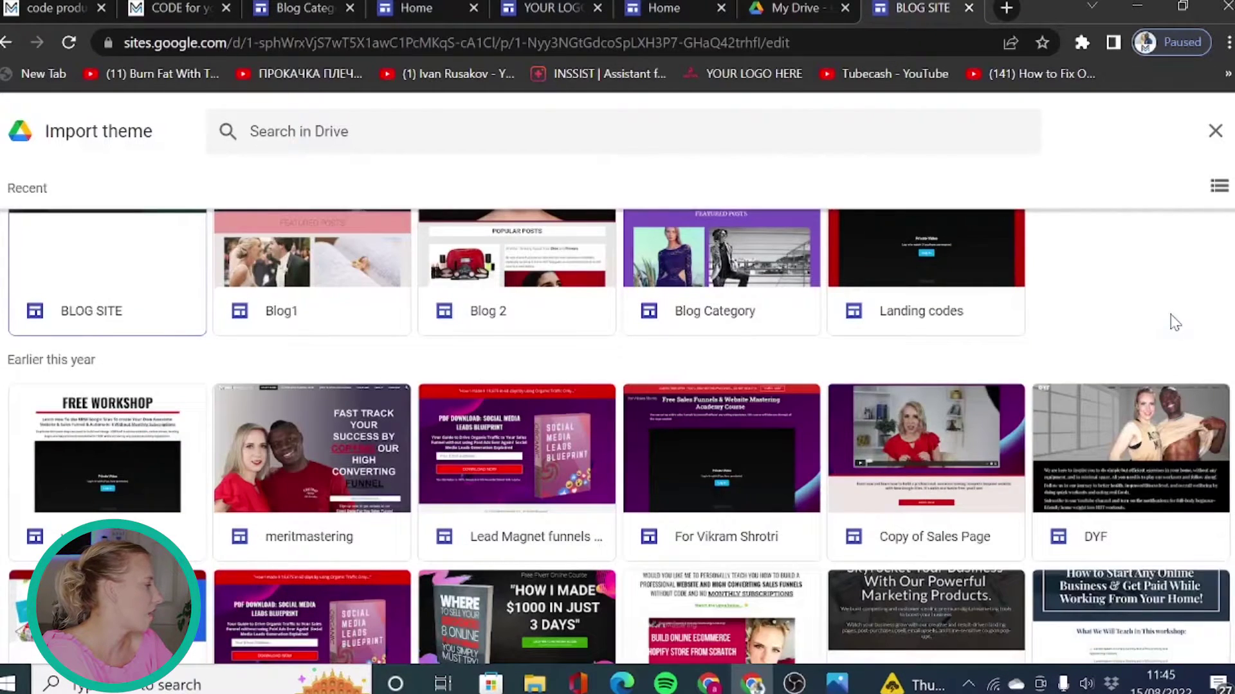
scroll(1174, 321, "down", 5)
scroll(1171, 321, "down", 4)
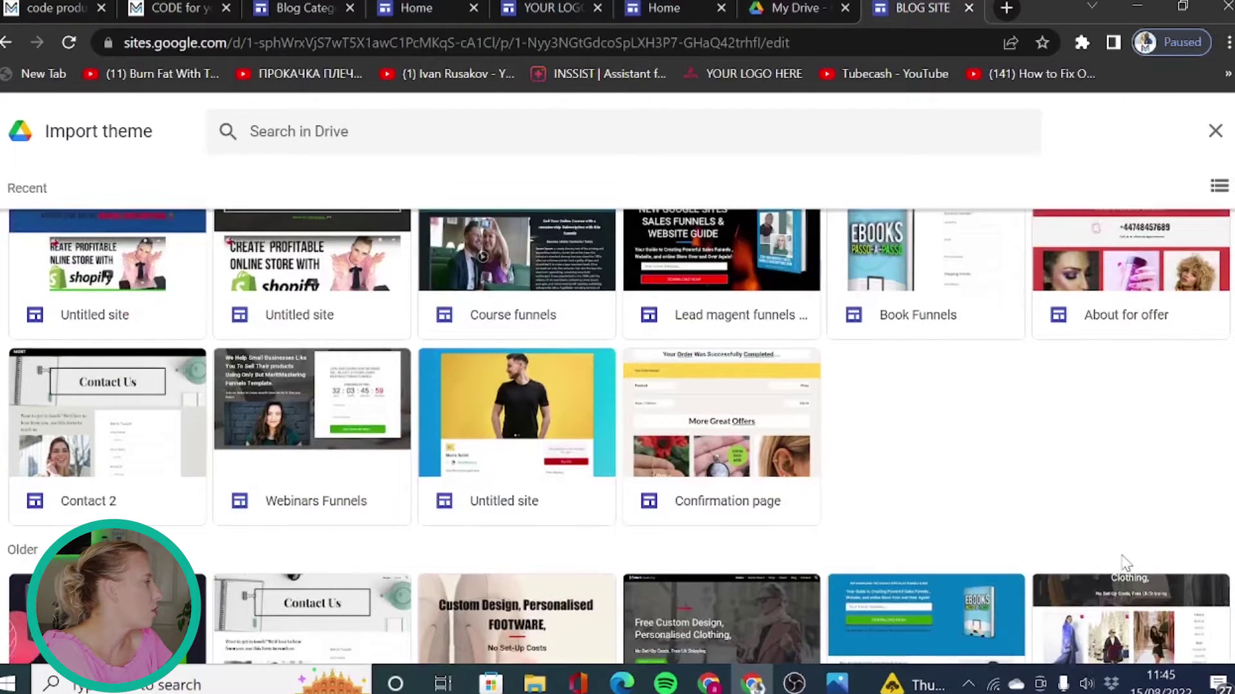
scroll(1124, 563, "up", 8)
scroll(1100, 560, "up", 3)
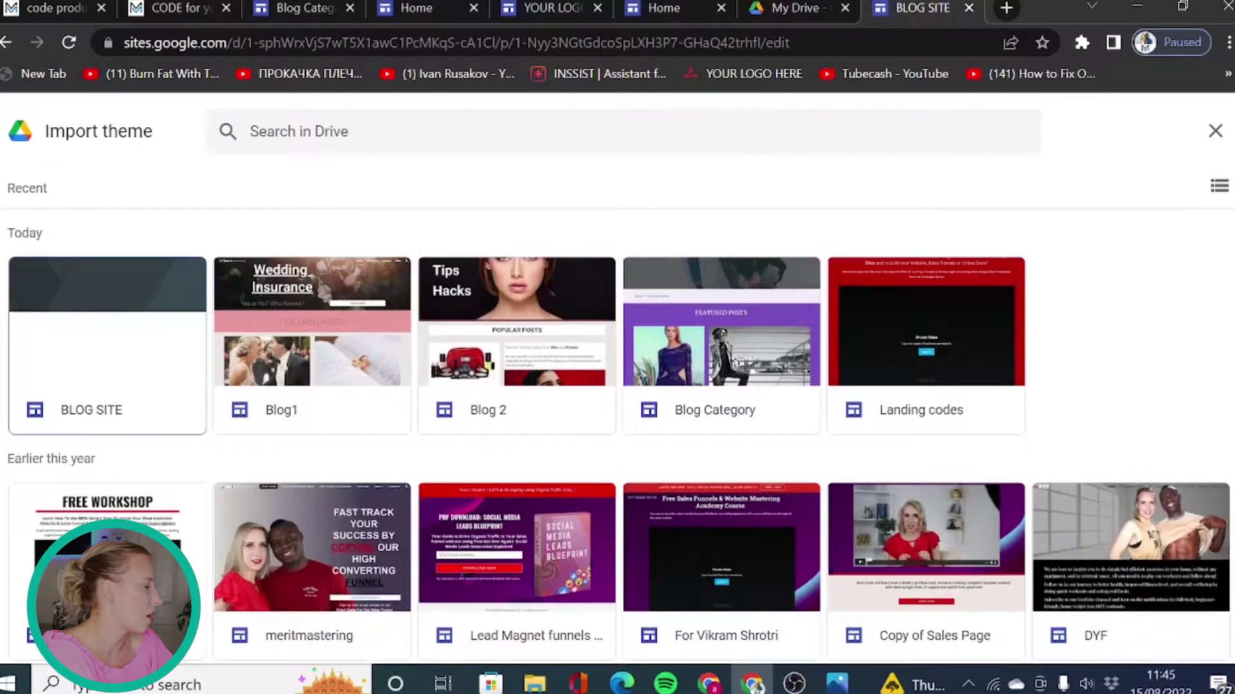
Step: Close the import picker and apply the Impression theme to the site
left_click(1215, 131)
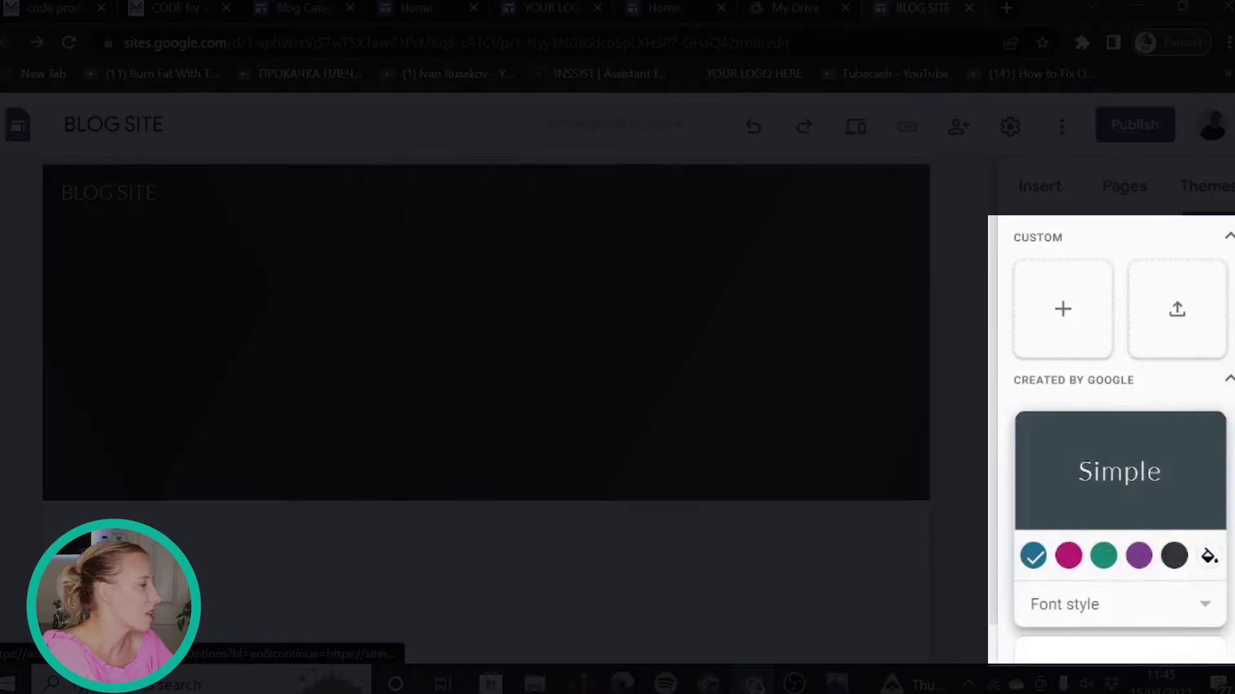
scroll(1119, 437, "down", 3)
scroll(1075, 450, "down", 3)
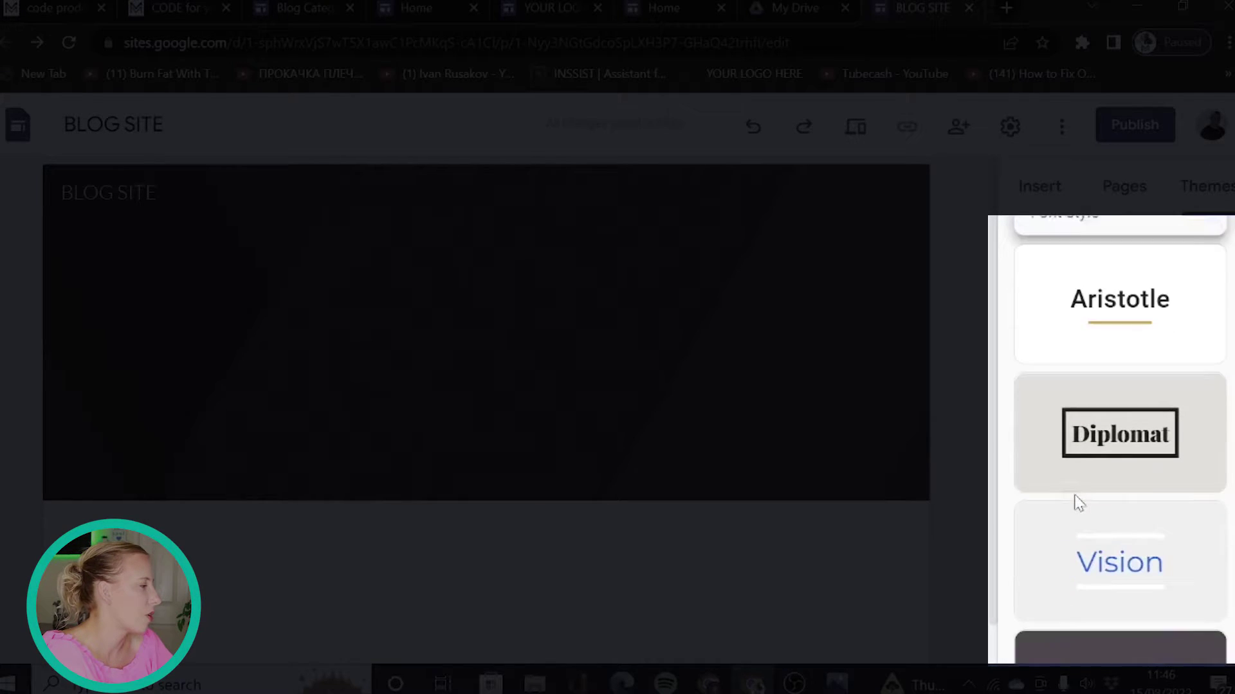
scroll(1102, 590, "down", 3)
scroll(1104, 593, "down", 1)
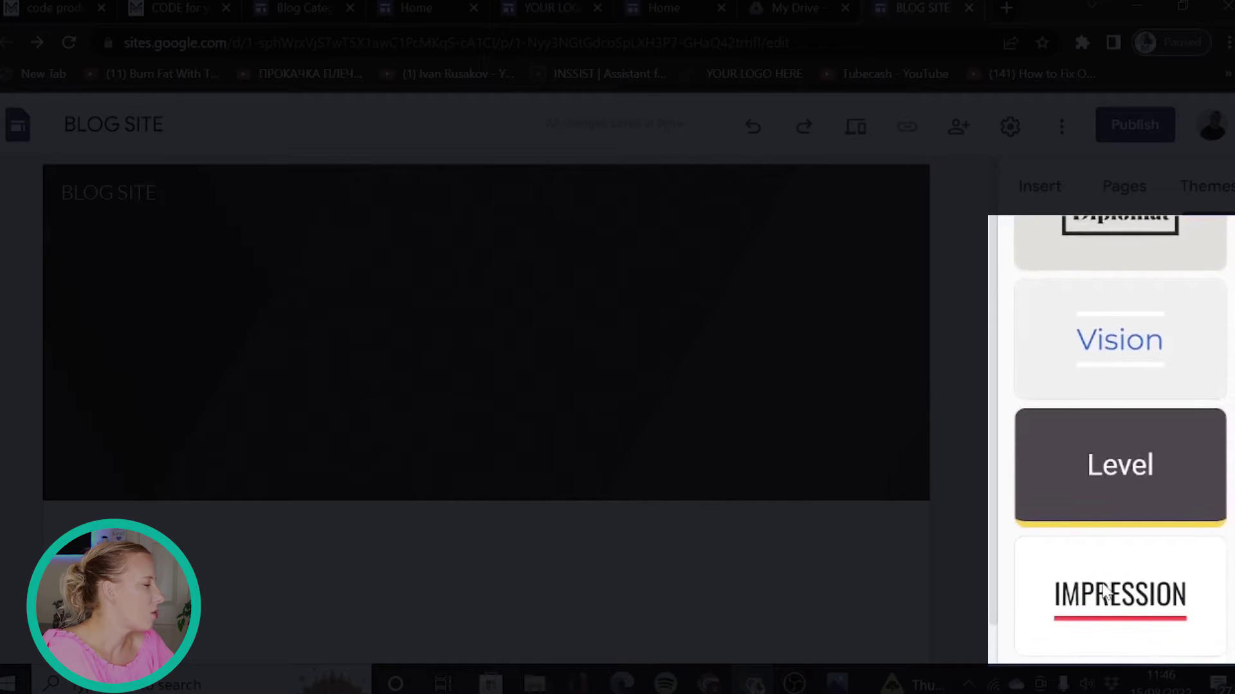
left_click(1103, 590)
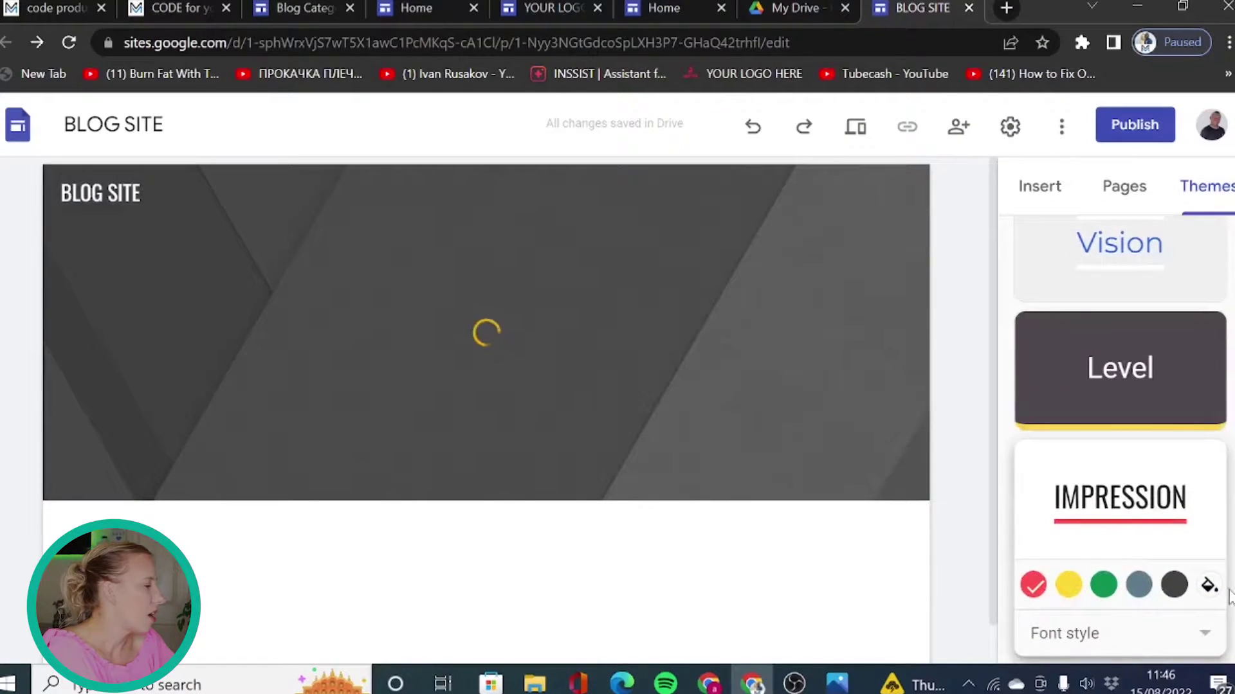
Step: Give the Impression theme a custom dark red colour
left_click(1209, 585)
left_click(1201, 612)
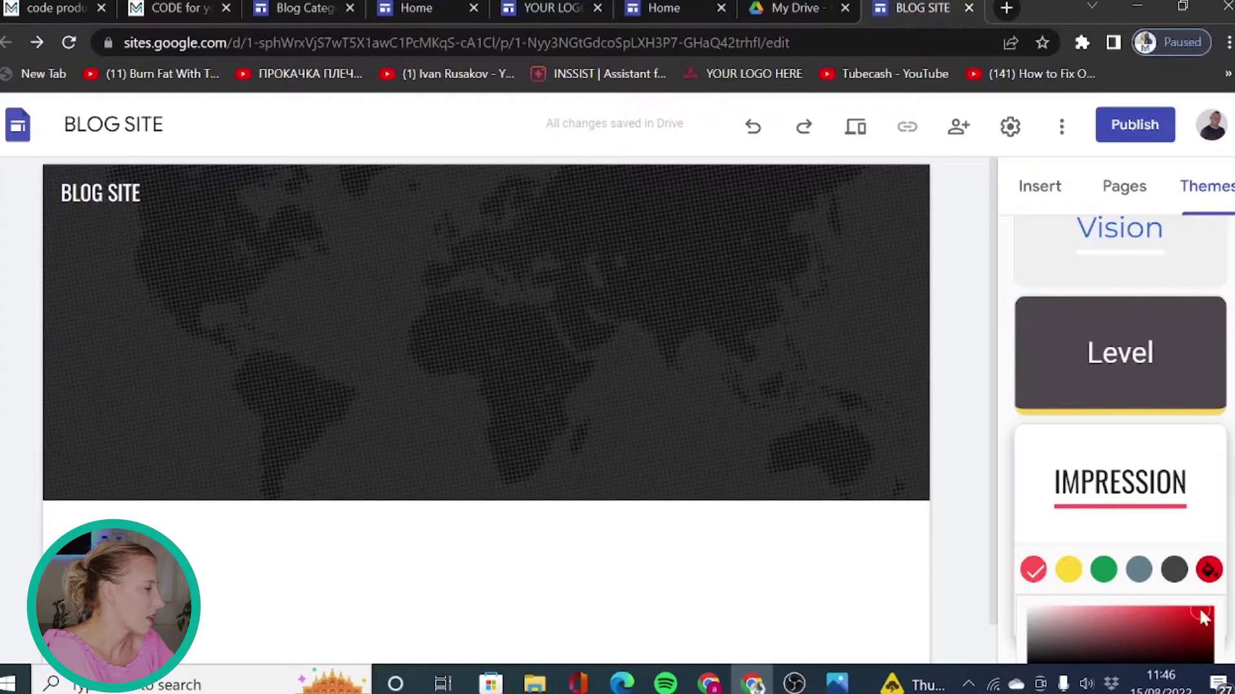
left_click(839, 601)
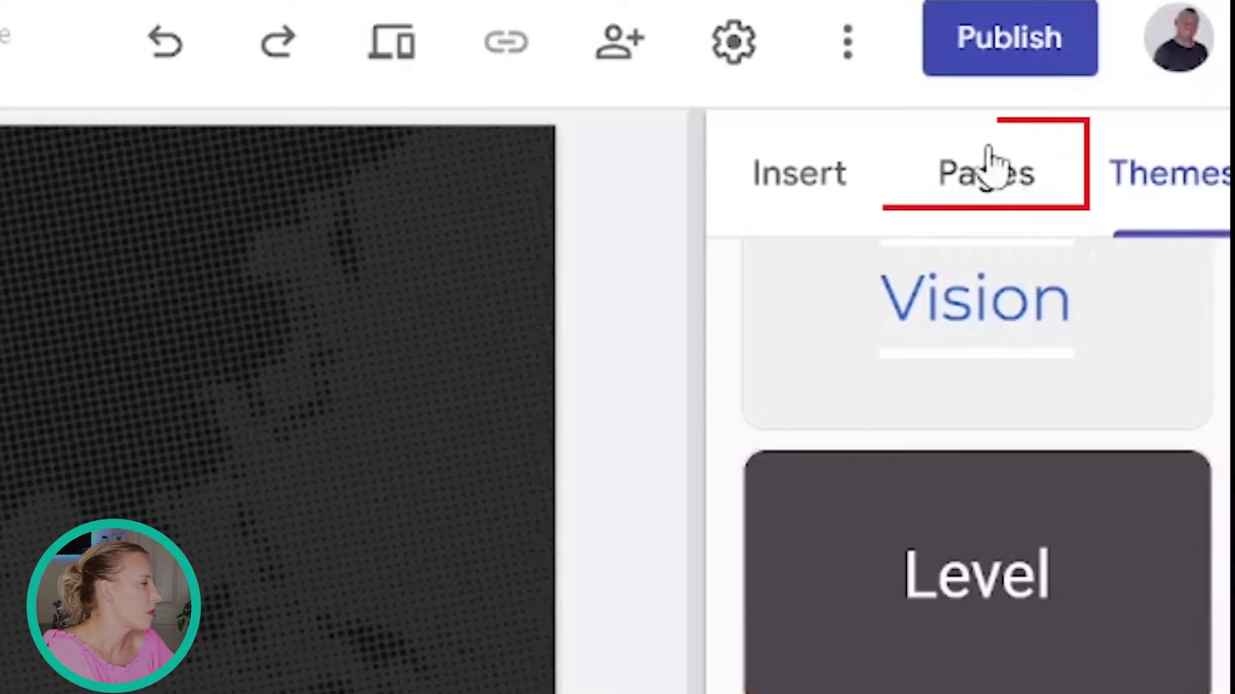
Step: Show the Pages panel, which lists only the Home page
left_click(989, 219)
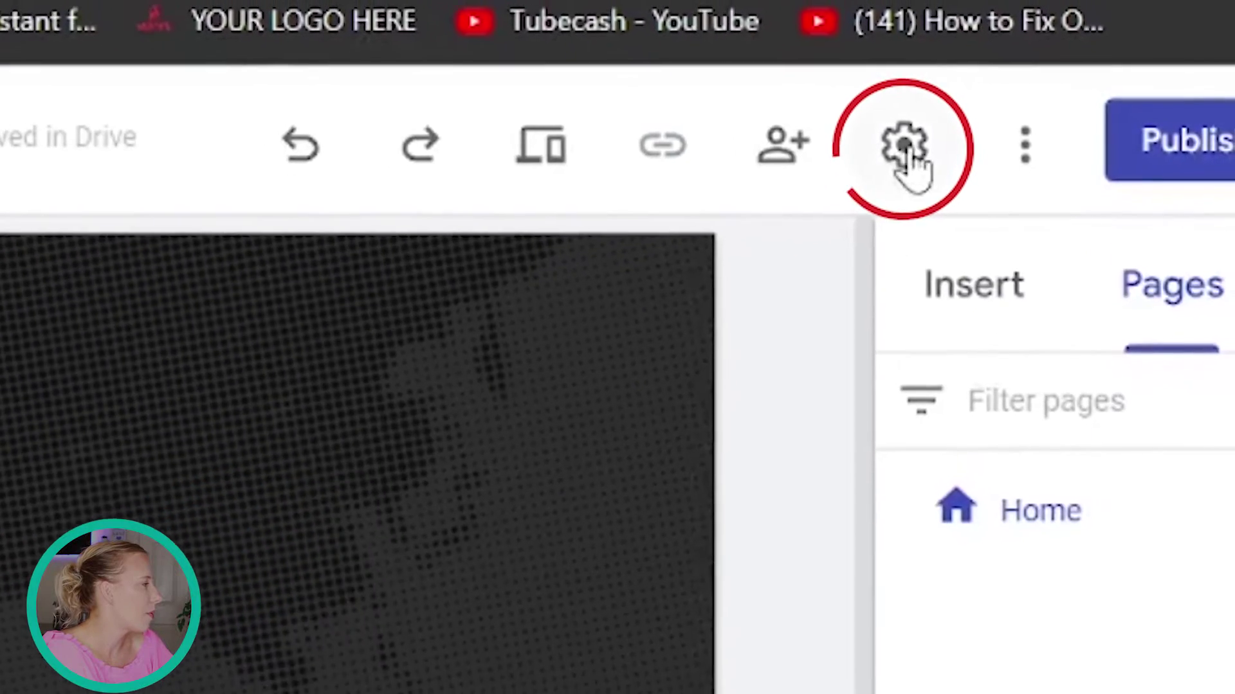
Step: In site settings, keep navigation at Top with Transparent colour, then view the logo and favicon options
left_click(1009, 126)
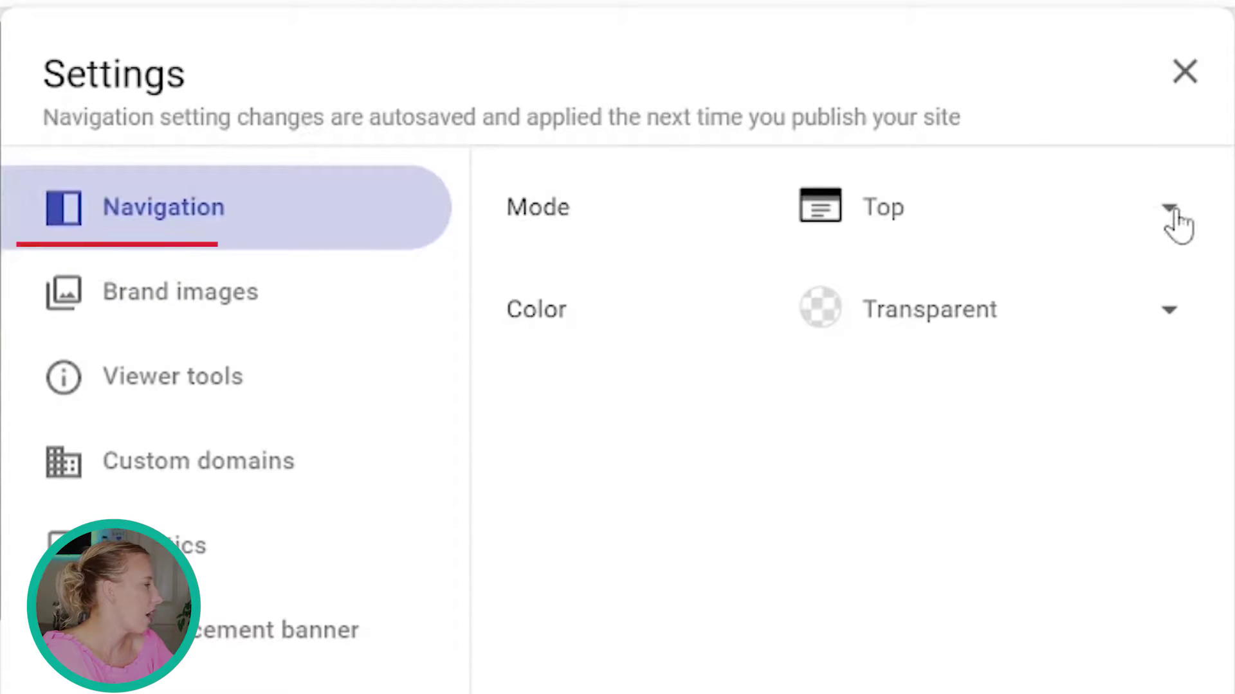
left_click(1177, 223)
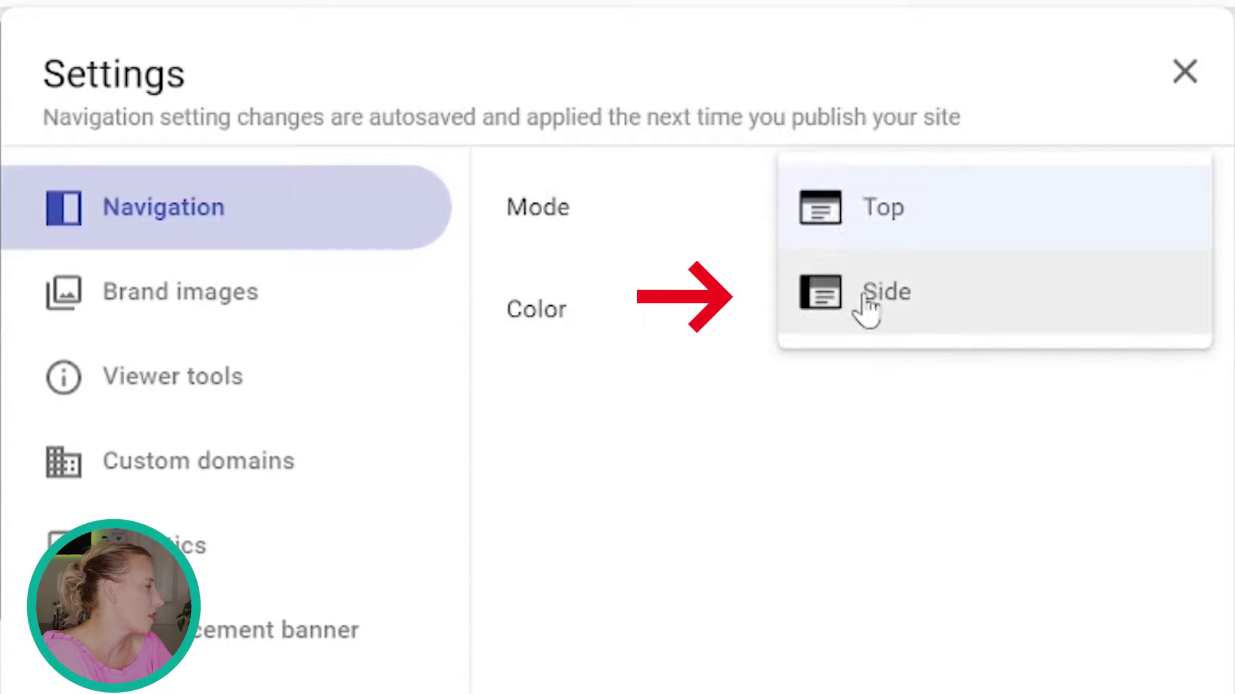
left_click(860, 457)
left_click(975, 330)
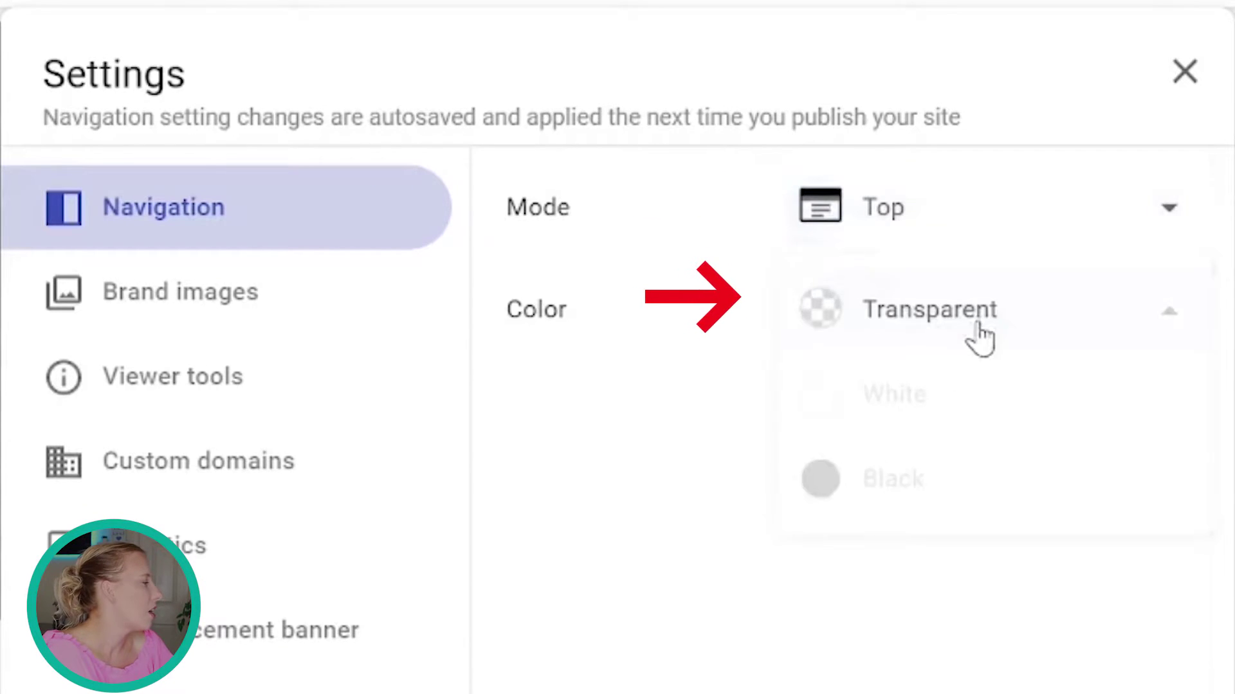
left_click(925, 321)
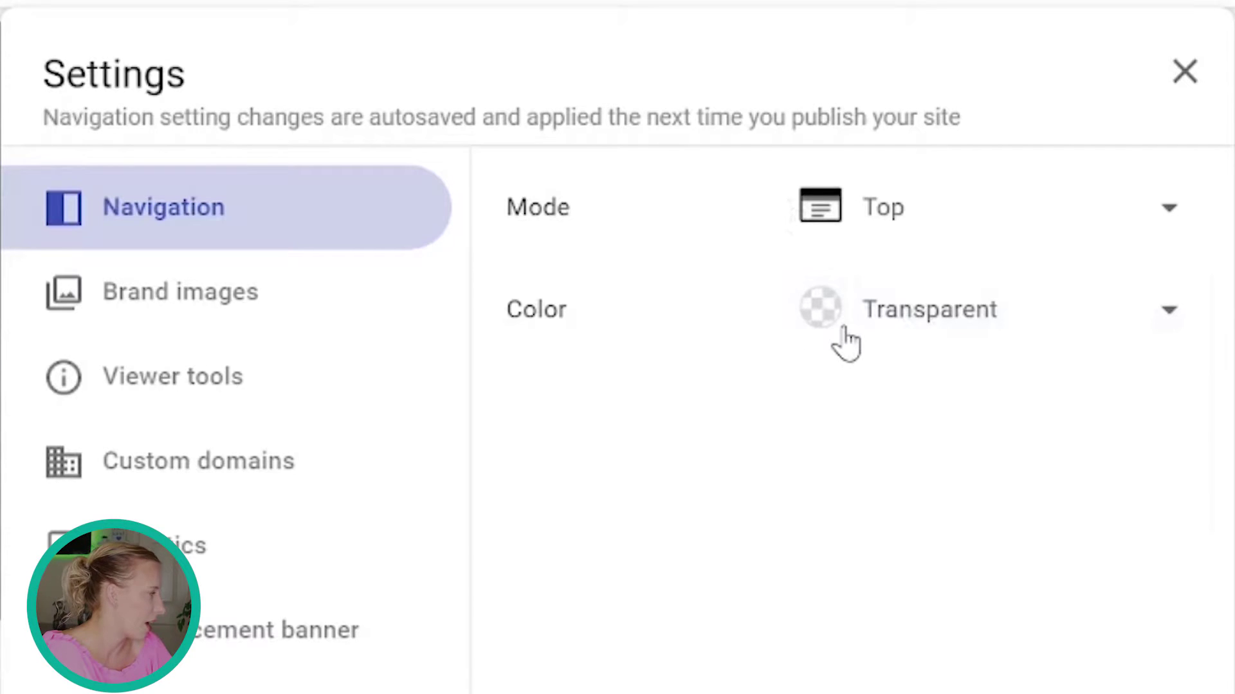
left_click(339, 289)
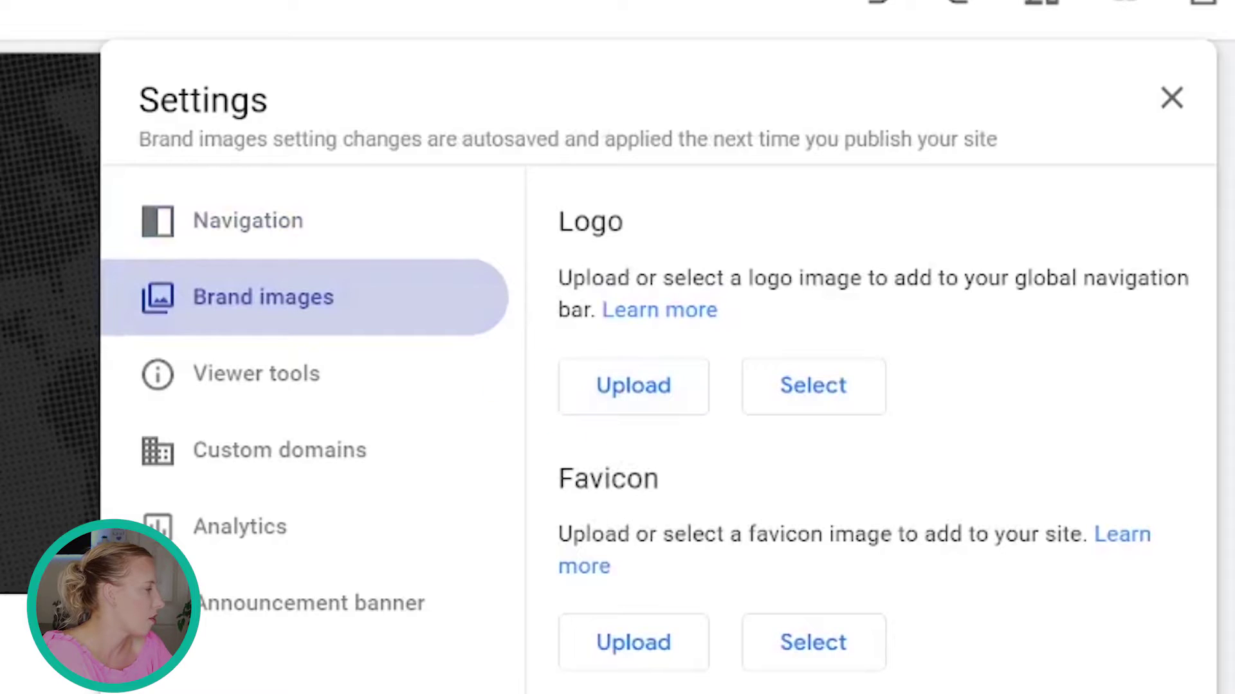
Step: Step through Viewer tools, Custom domain and Analytics settings, ending on Announcement banner
left_click(306, 405)
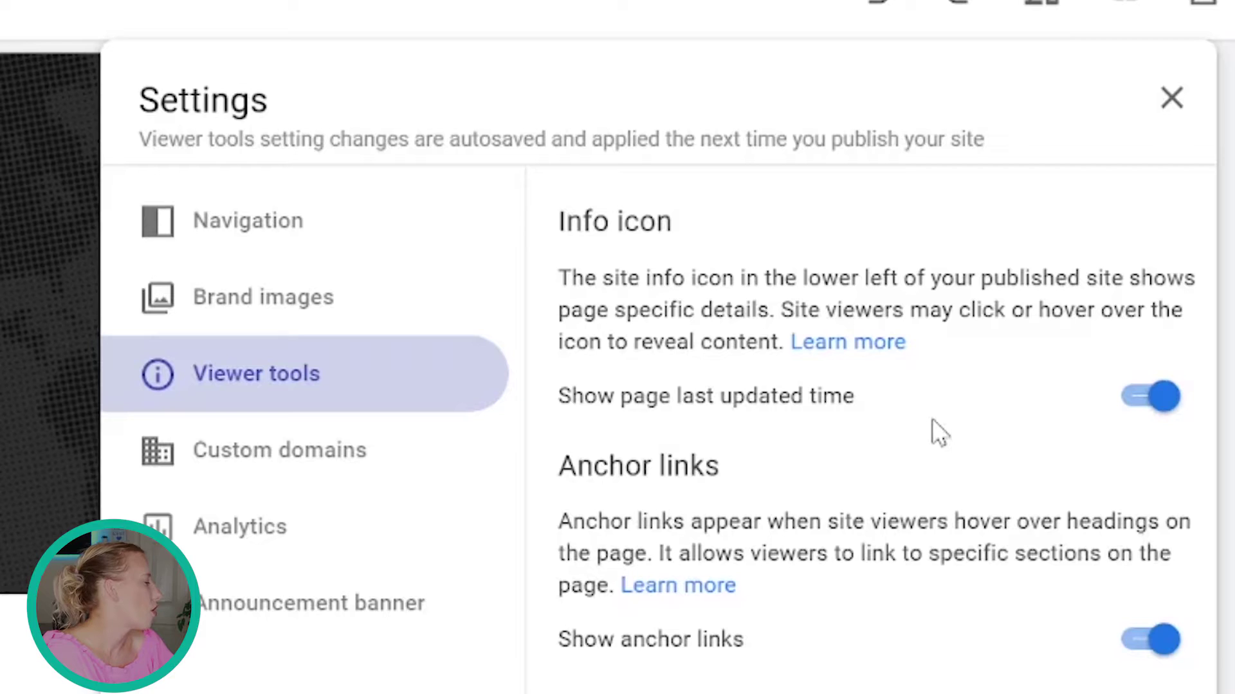
left_click(295, 460)
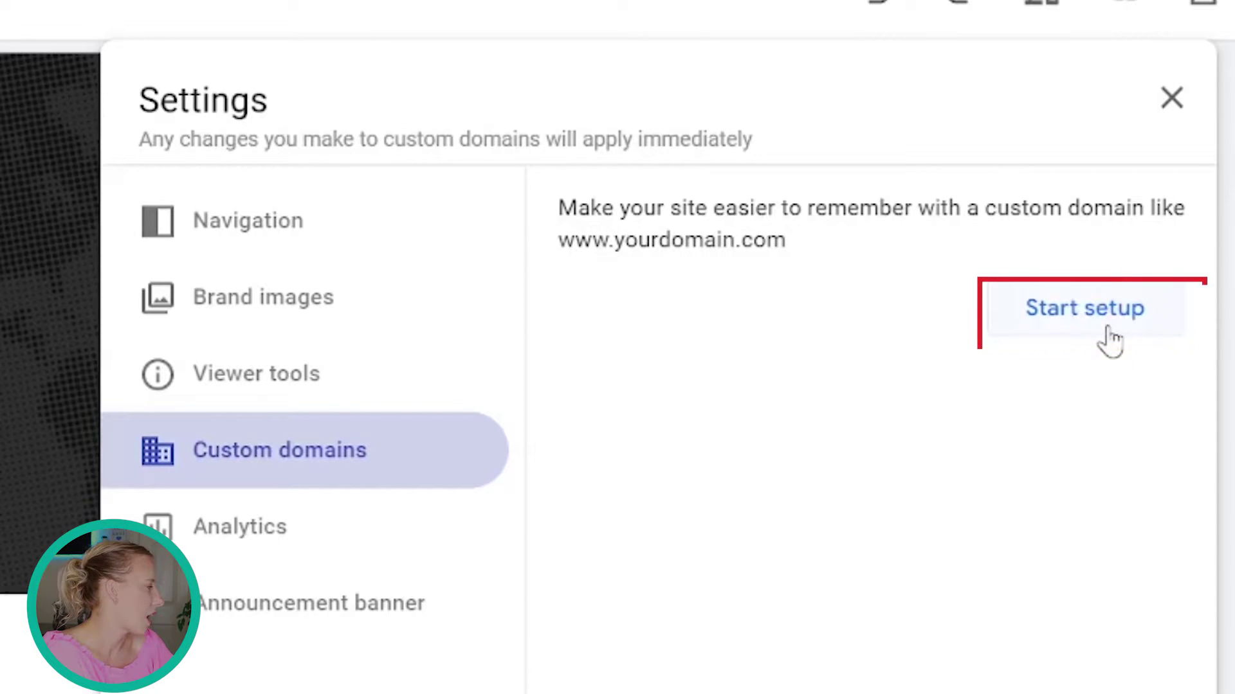
left_click(308, 537)
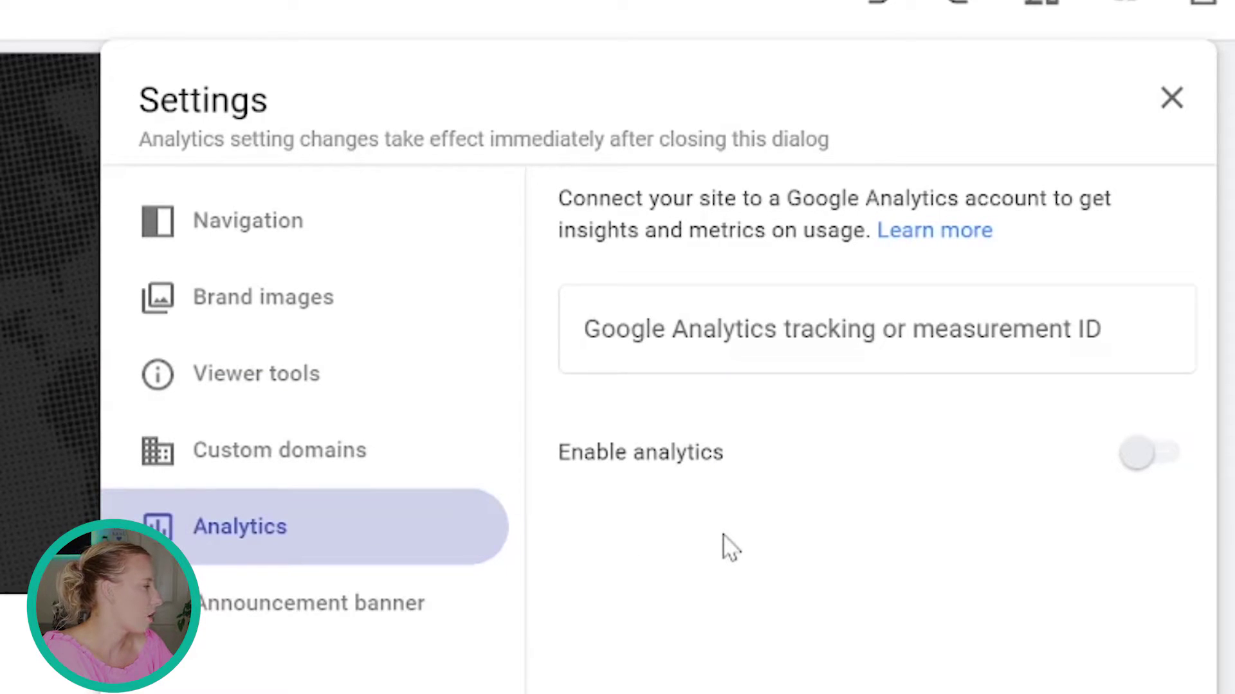
left_click(206, 611)
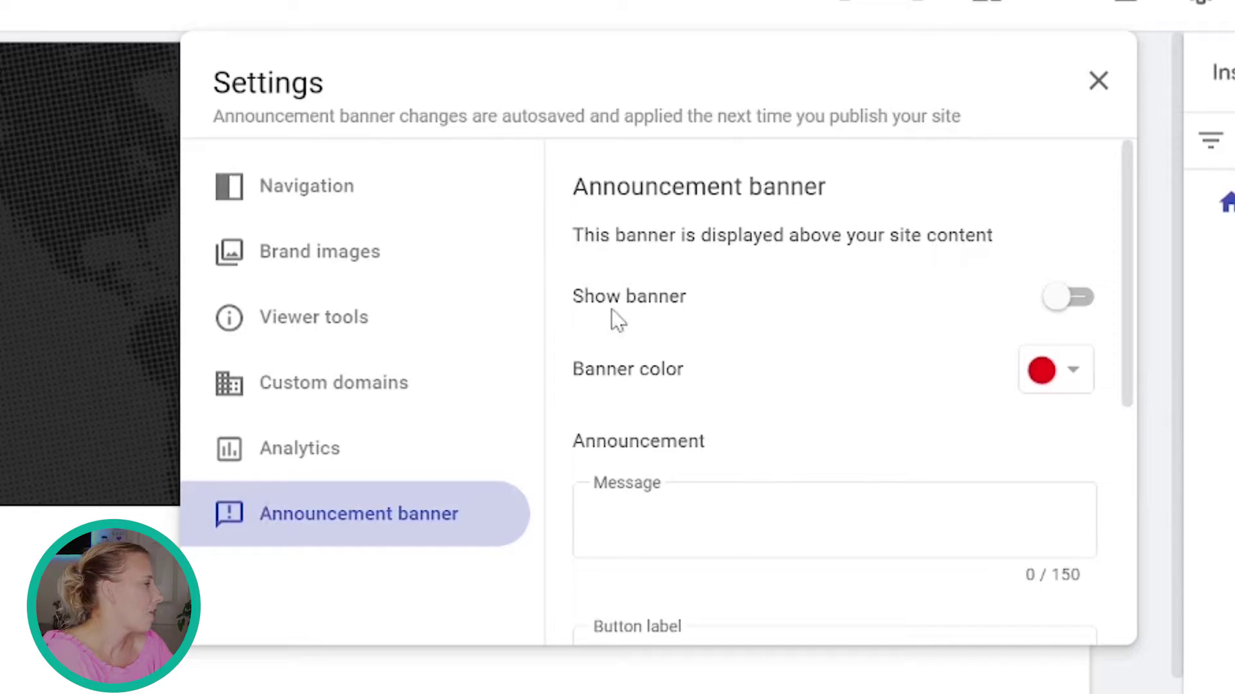
Step: Turn on Show banner and glance at the banner colour choices
left_click(1075, 308)
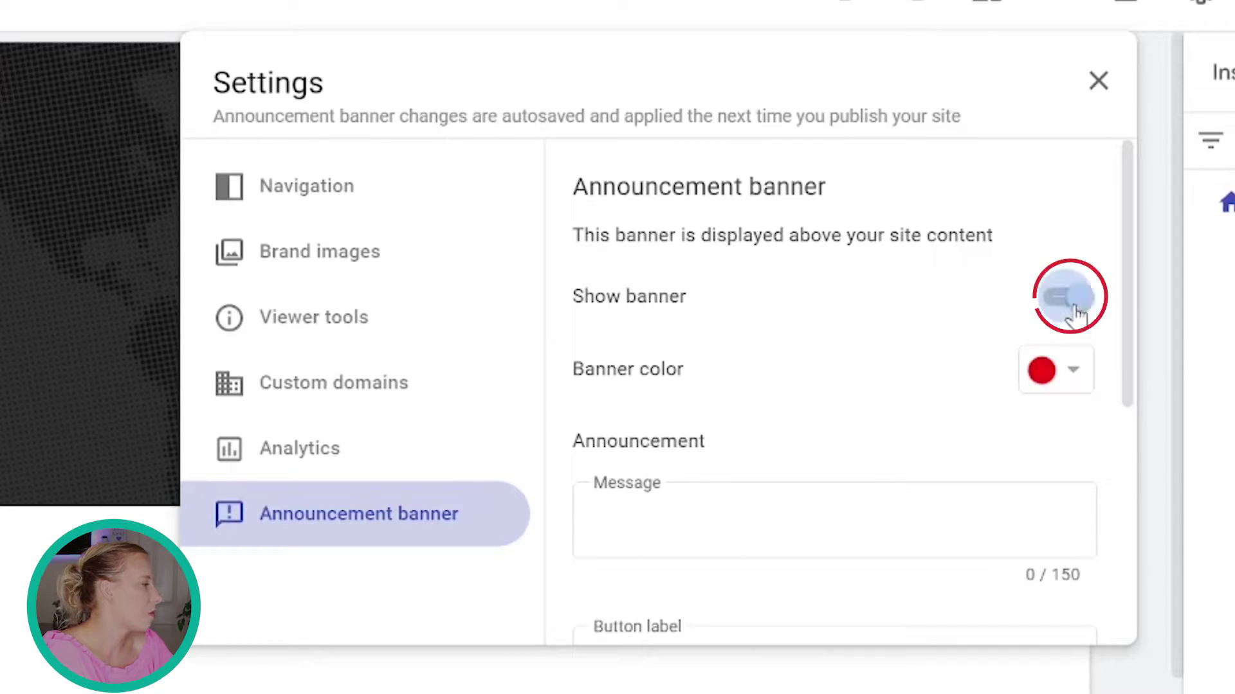
left_click(1068, 373)
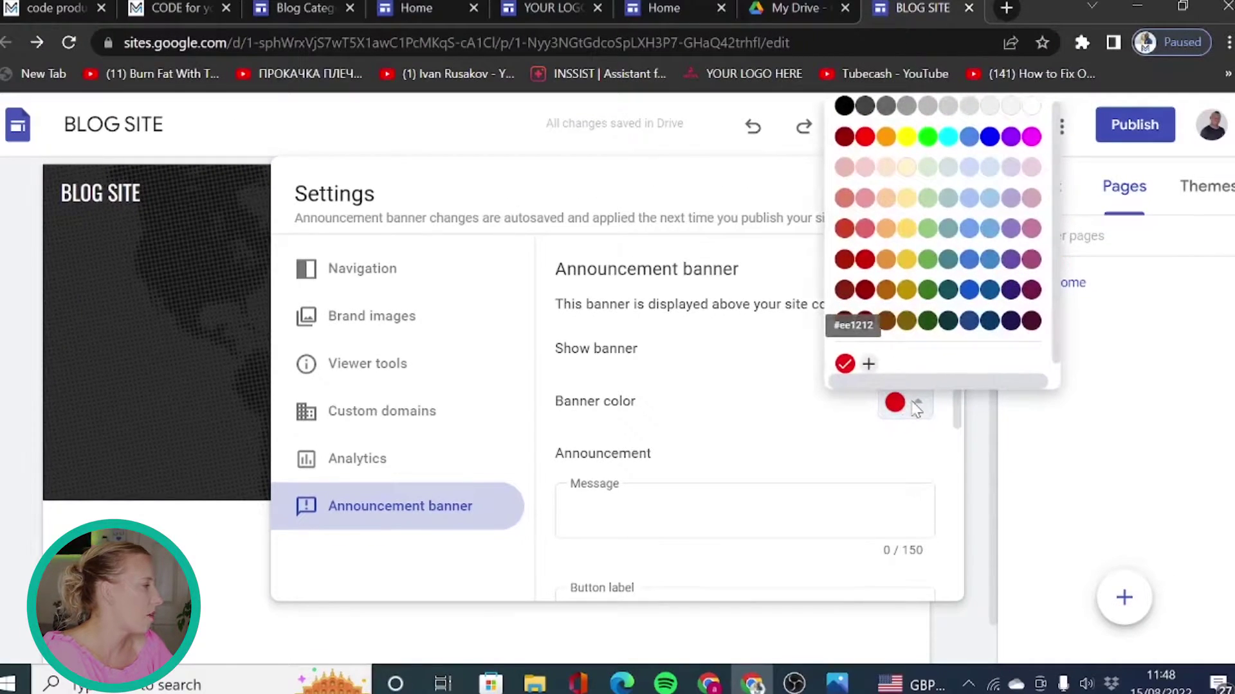
left_click(916, 408)
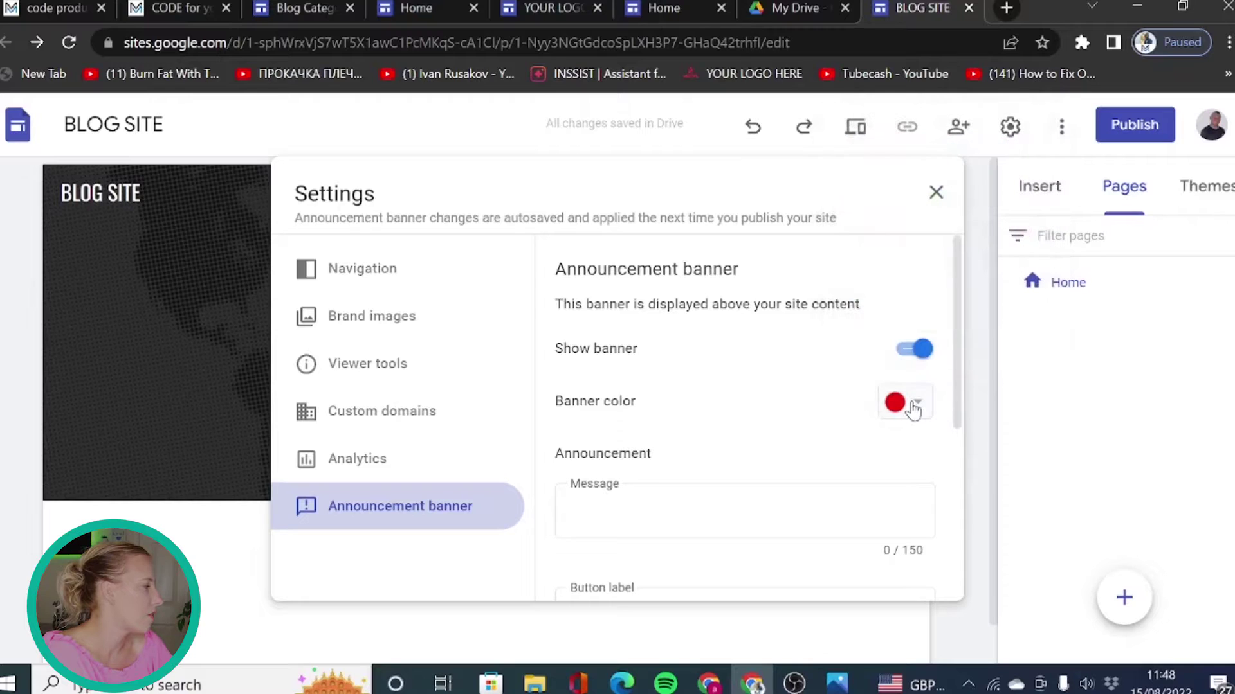
scroll(909, 406, "down", 2)
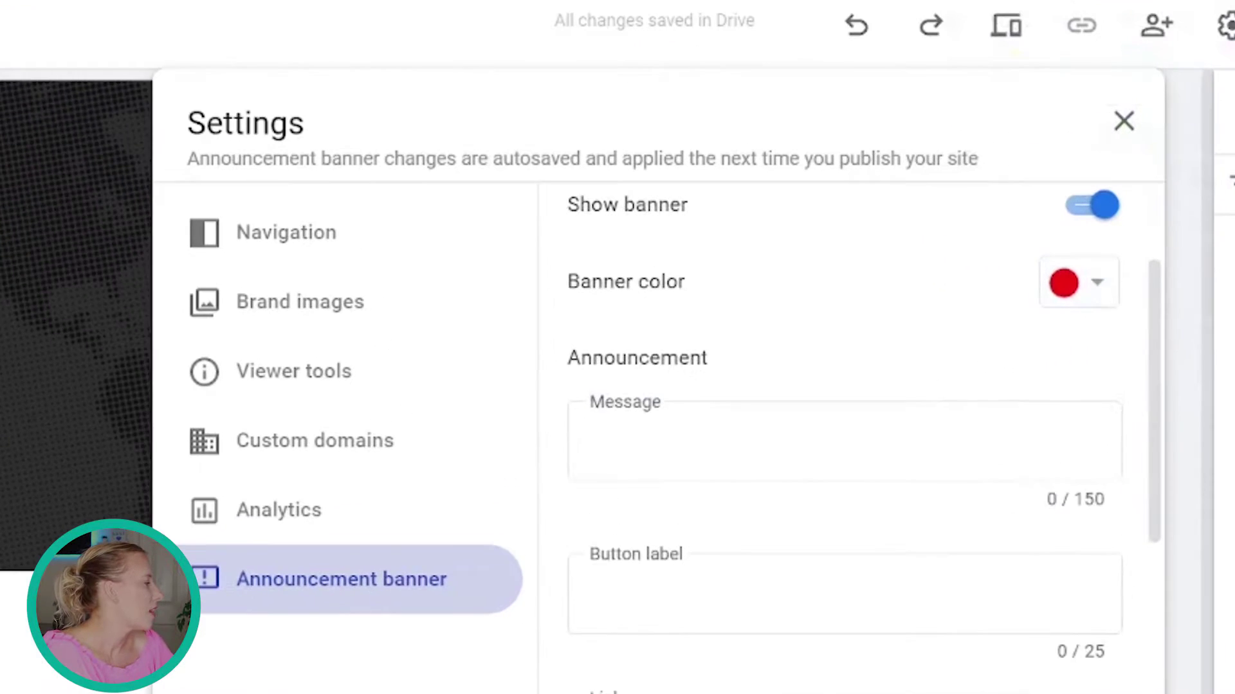
Step: Set the banner message to 'TOP 10 ARTICLES'
left_click(844, 441)
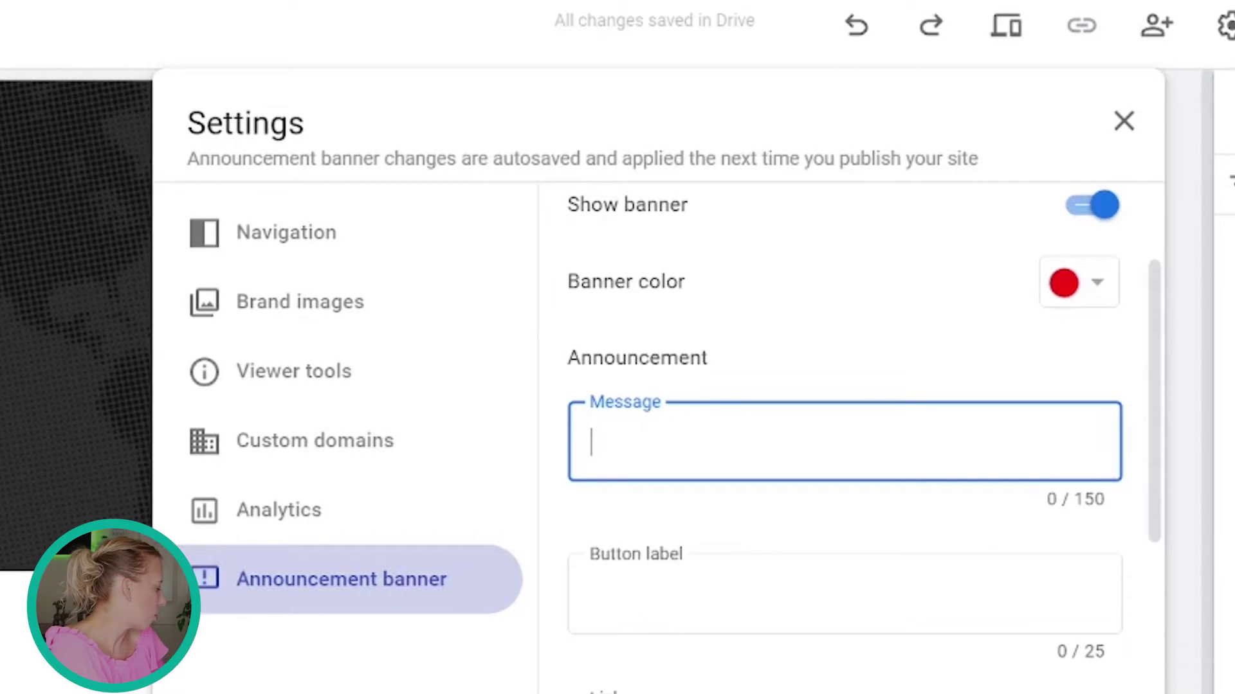
type("TOP READ")
key("ctrl+shift+Left")
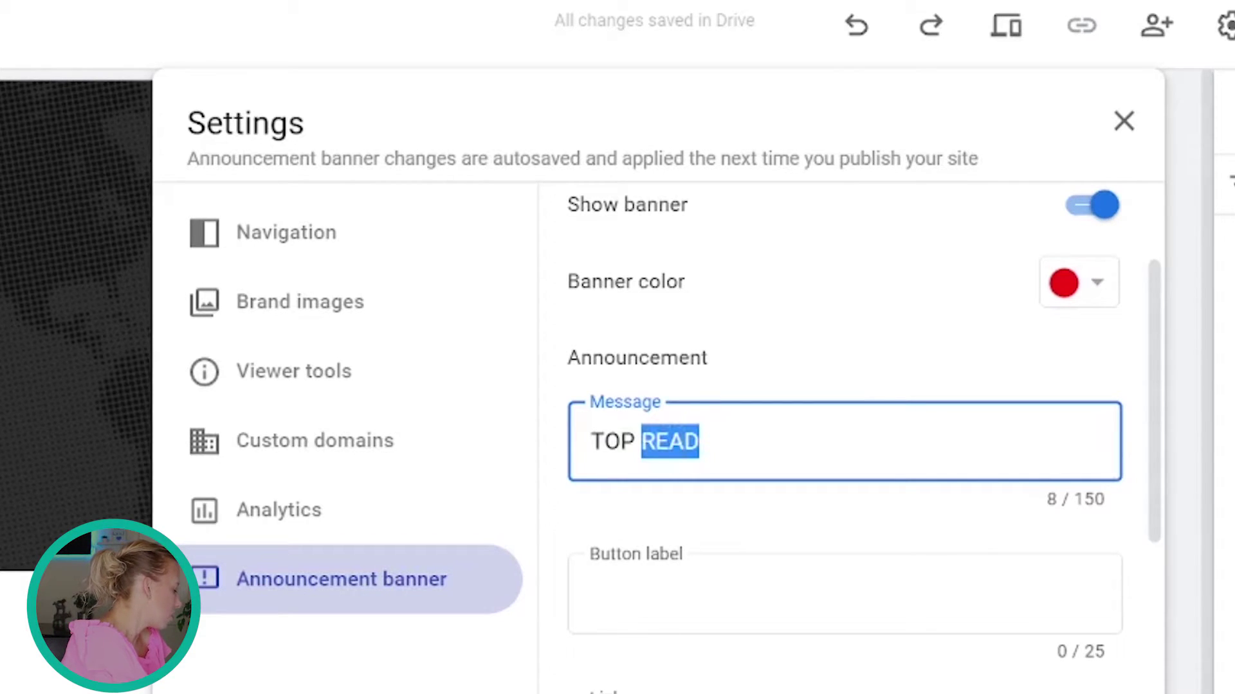
type("a")
key("ctrl+a")
key("BackSpace")
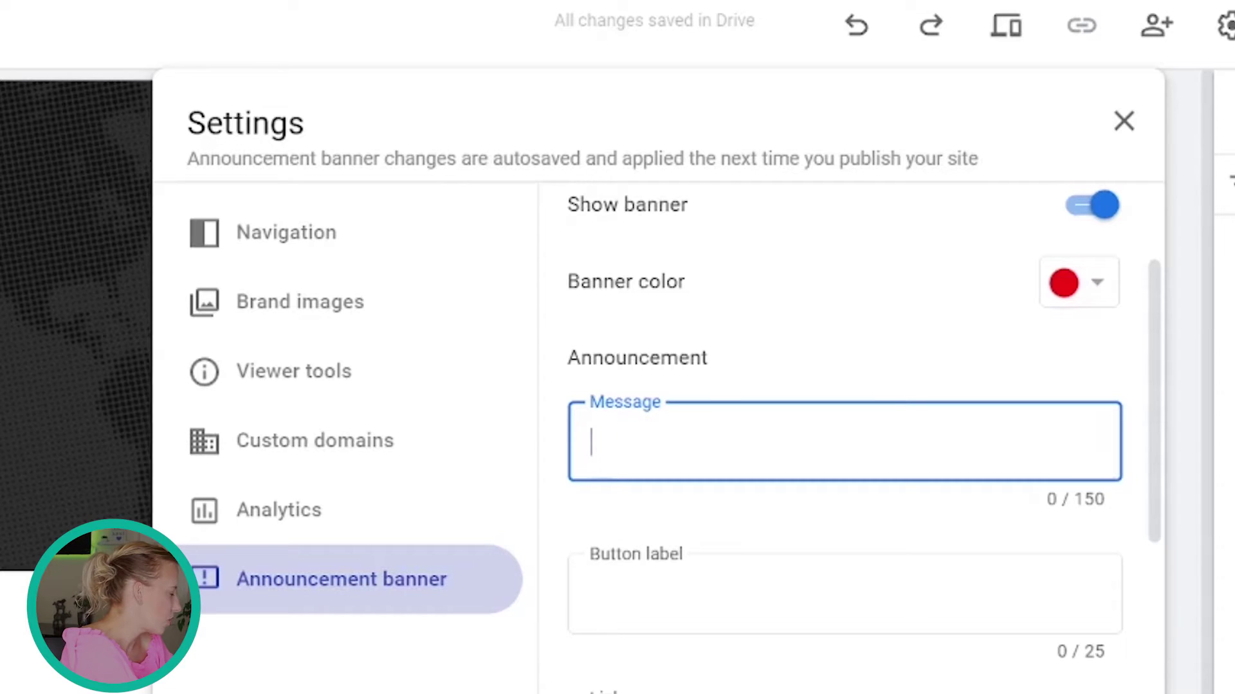
type("TOP ")
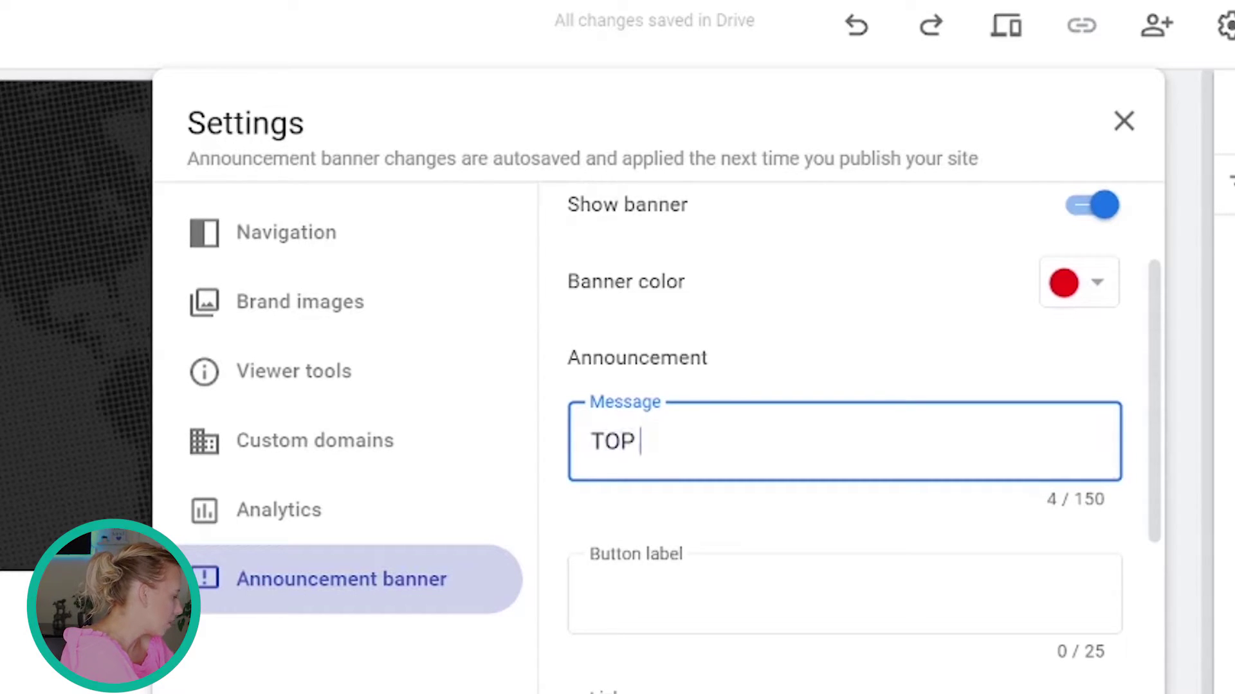
type("10 ARTICLES")
Step: Set the banner button label to 'read now' and close Settings
key("Tab")
scroll(844, 450, "down", 3)
scroll(845, 451, "down", 1)
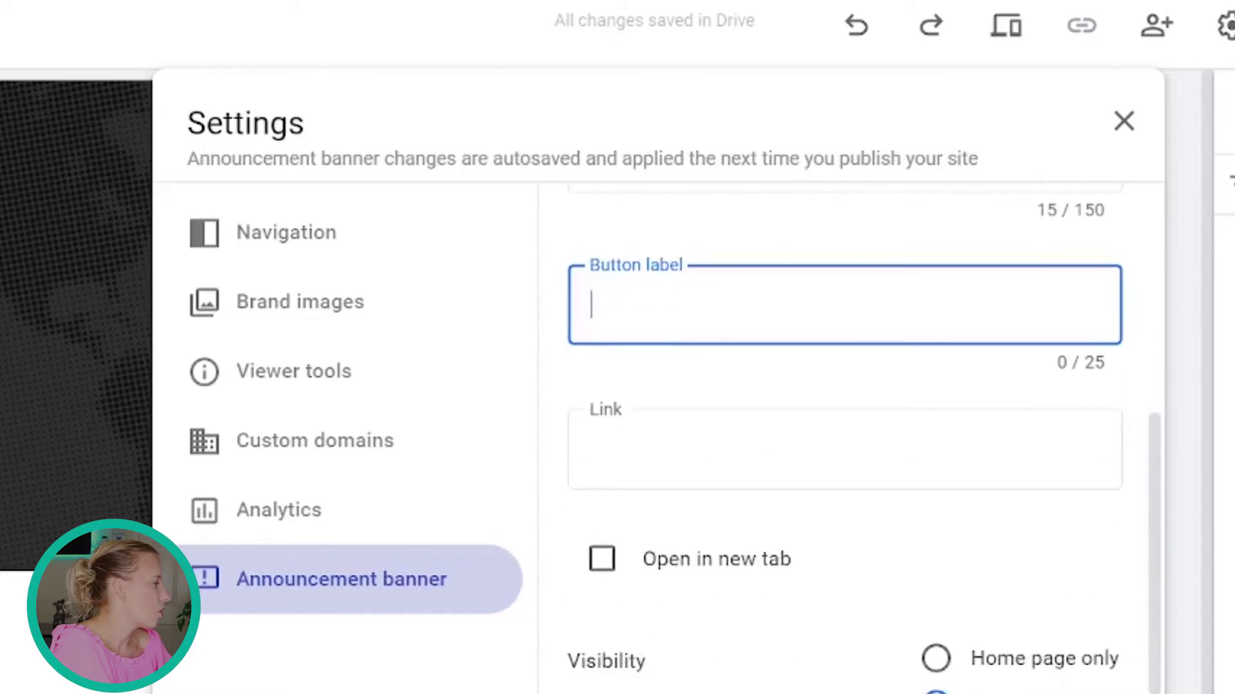
scroll(844, 450, "up", 3)
type("read ")
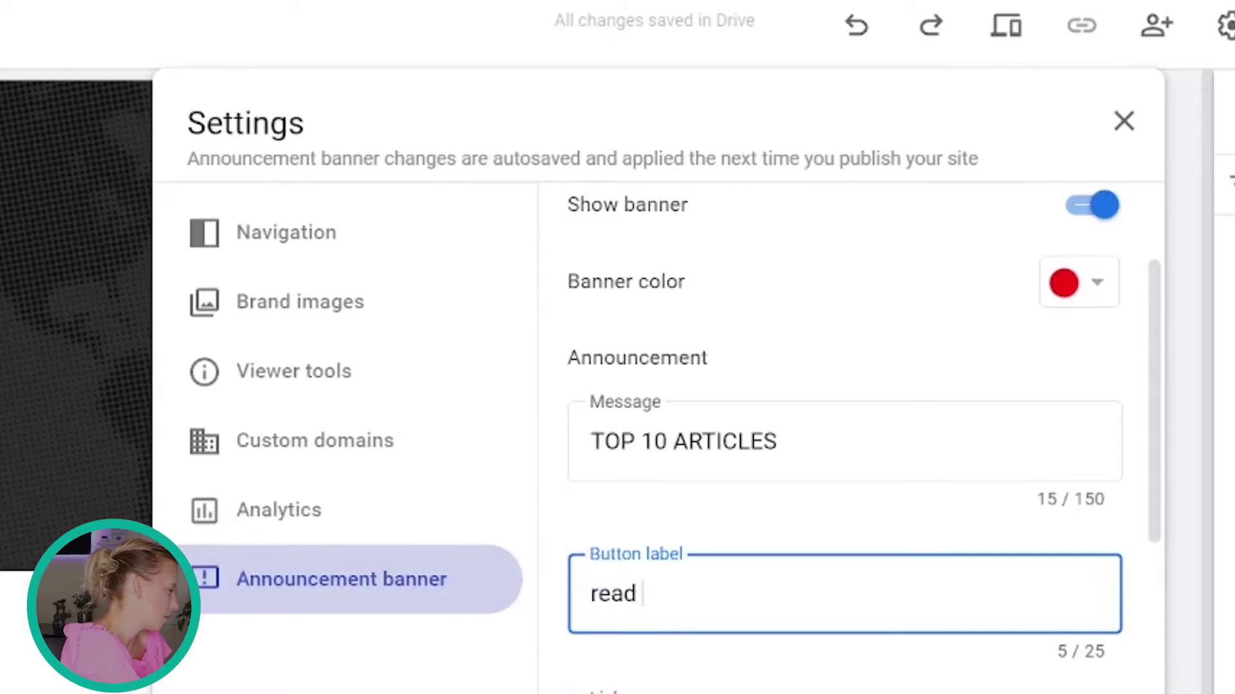
type("now")
scroll(845, 450, "down", 2)
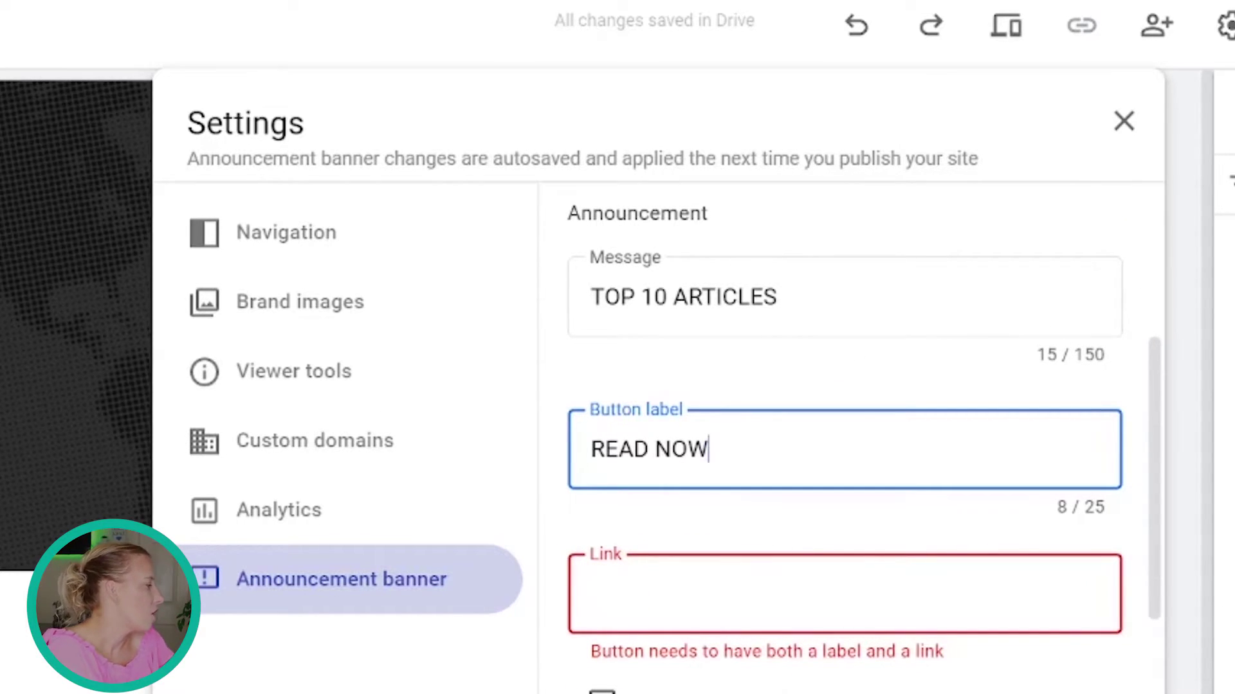
key("Tab")
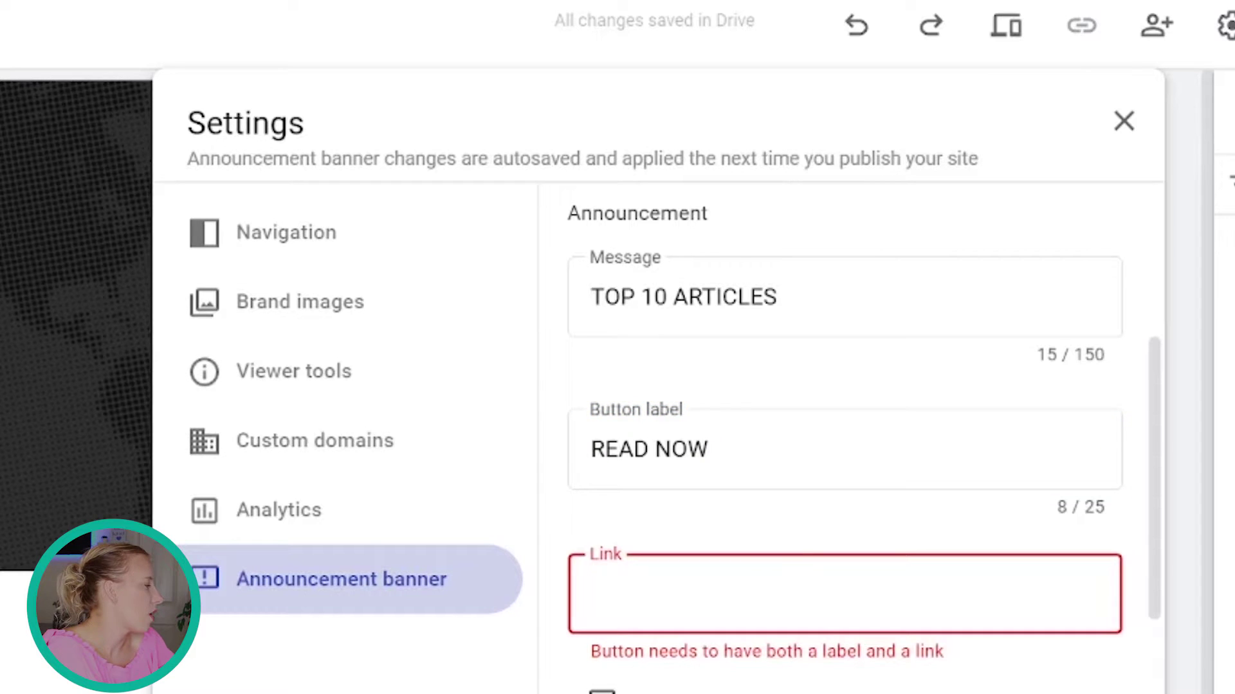
scroll(707, 591, "down", 2)
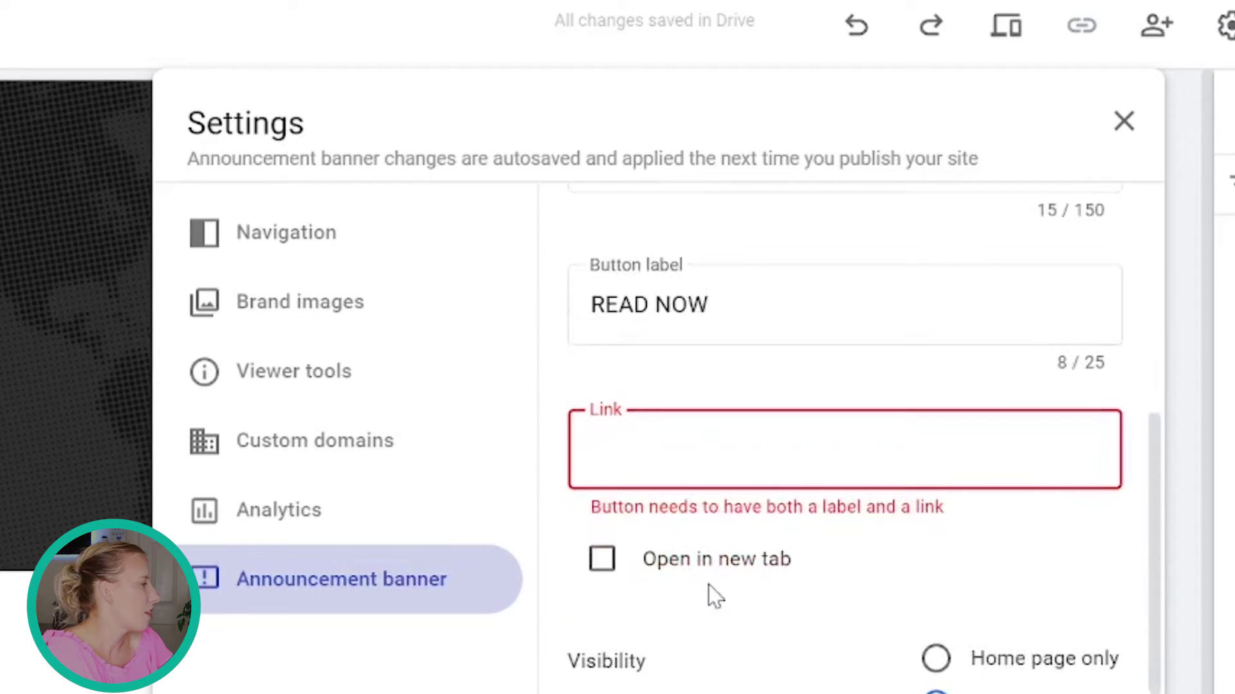
left_click(933, 197)
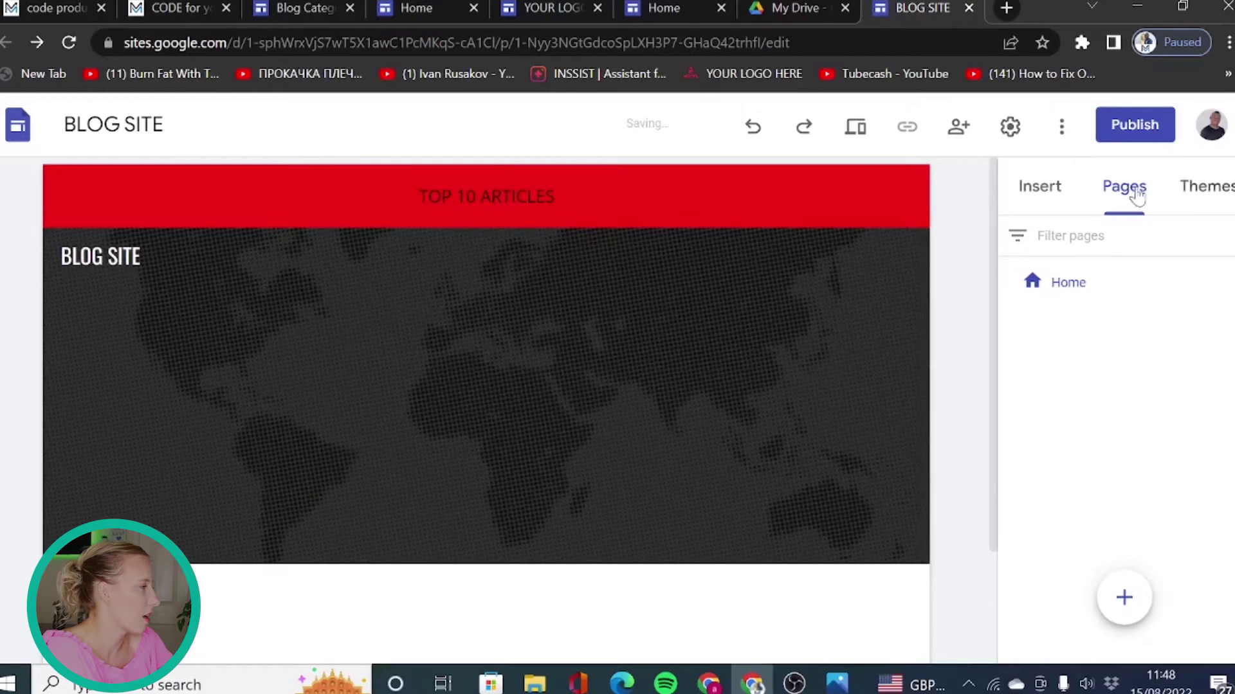
mouse_move(993, 521)
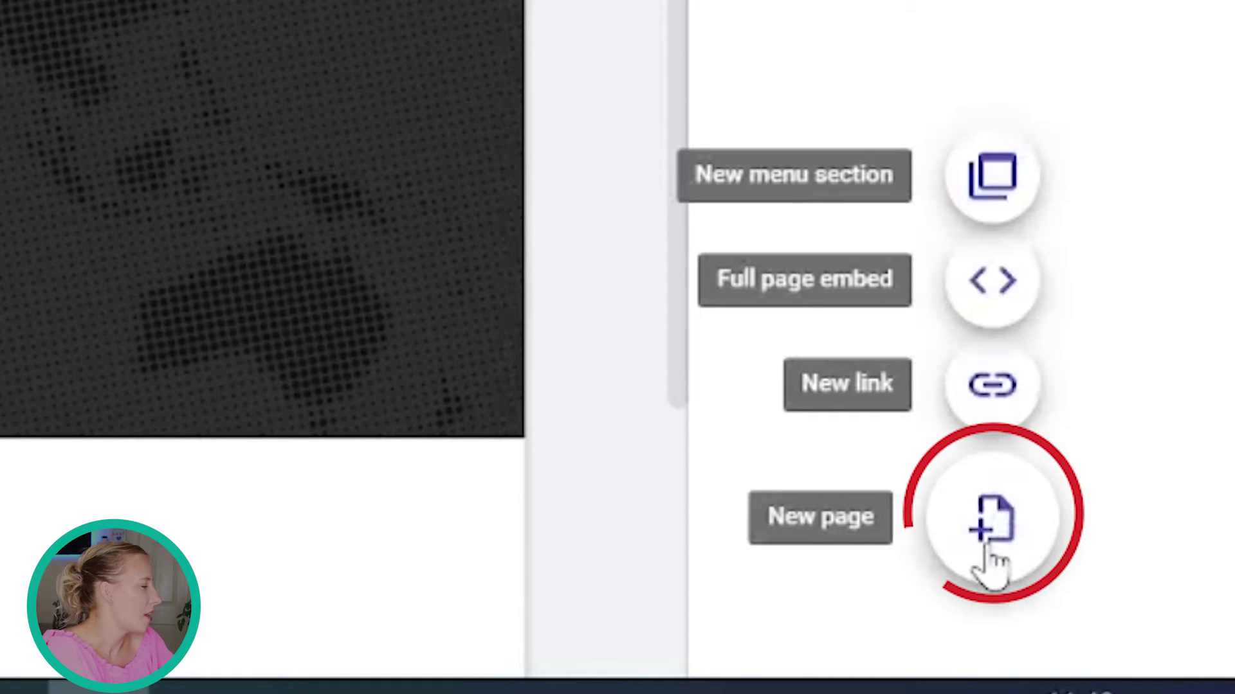
Step: Create a new page named TOP 10 ARTICLES
left_click(988, 548)
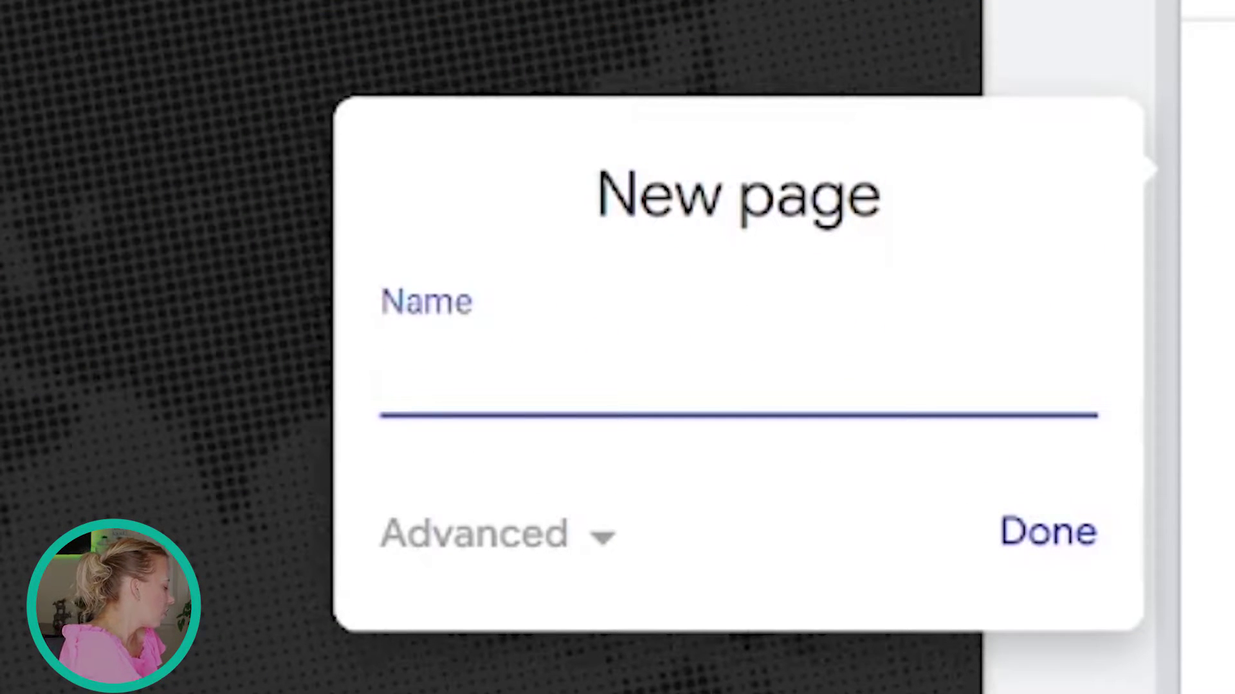
type("TOP 1")
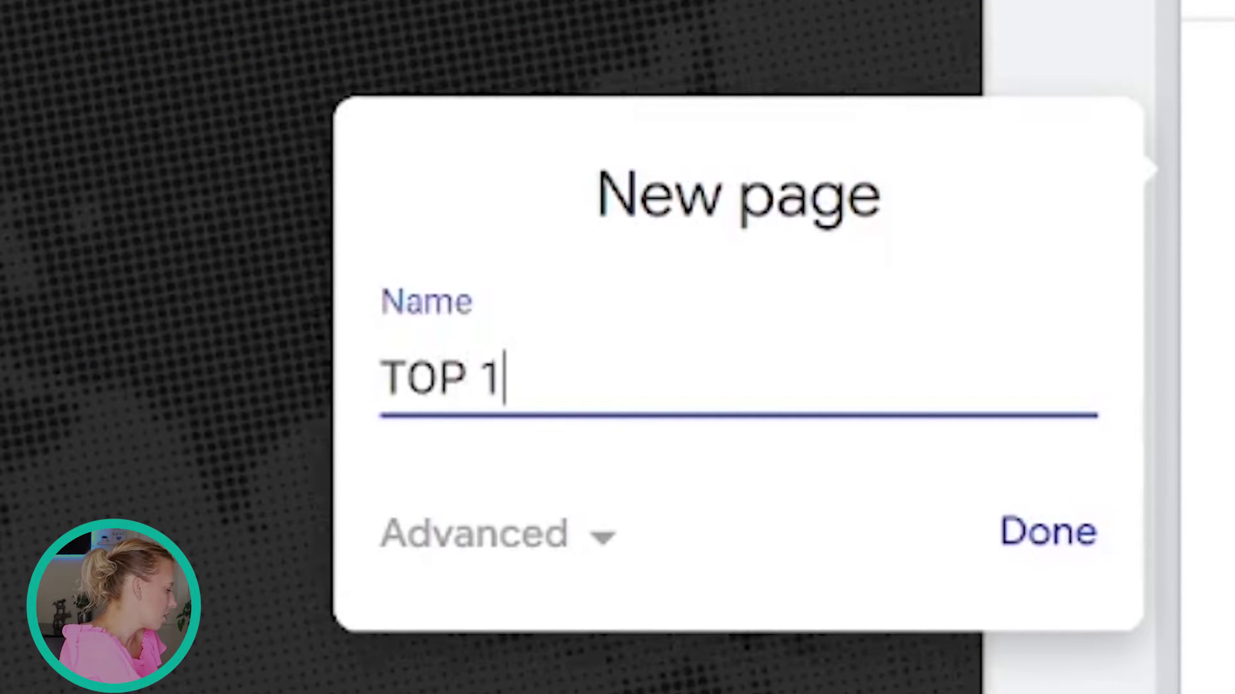
type("0 ARTICLES")
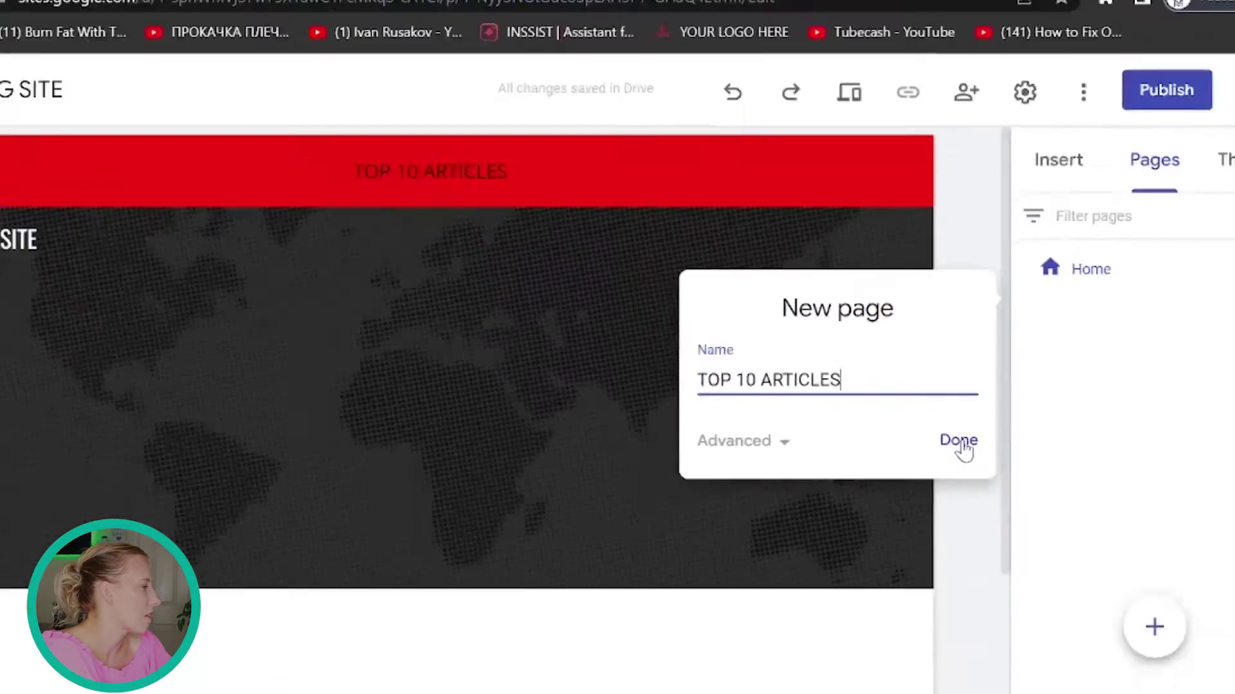
left_click(958, 442)
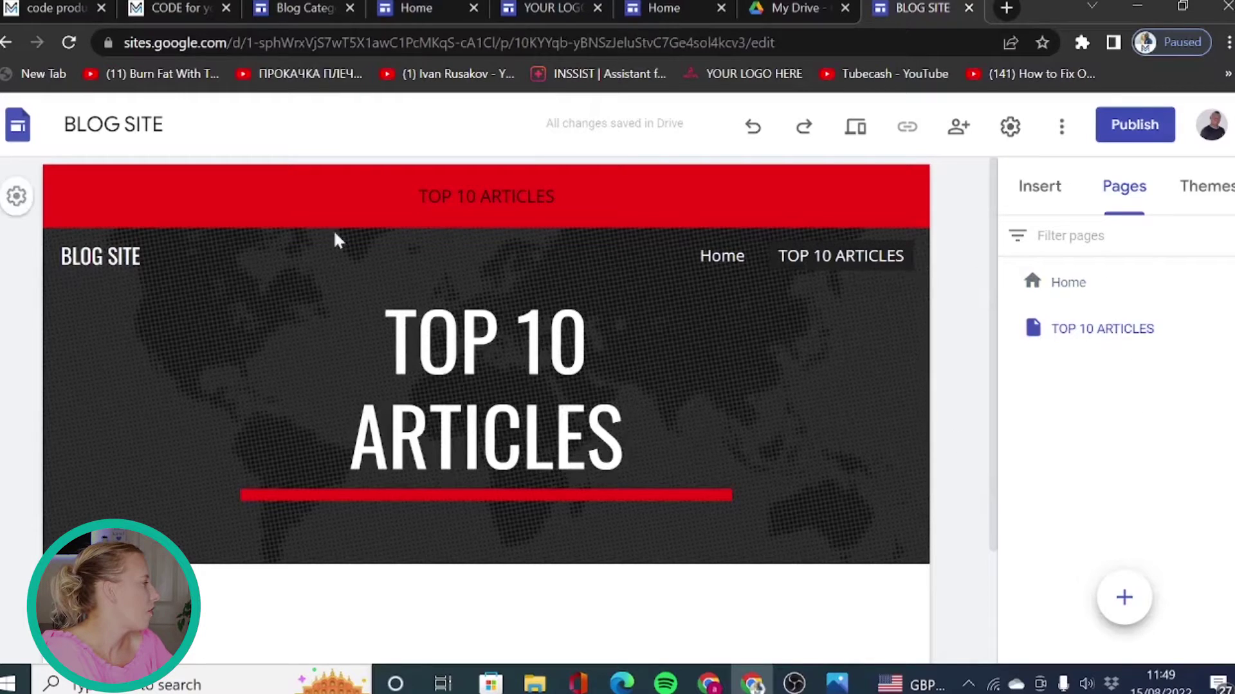
Step: Return to the Home page and reopen the site settings
left_click(1080, 299)
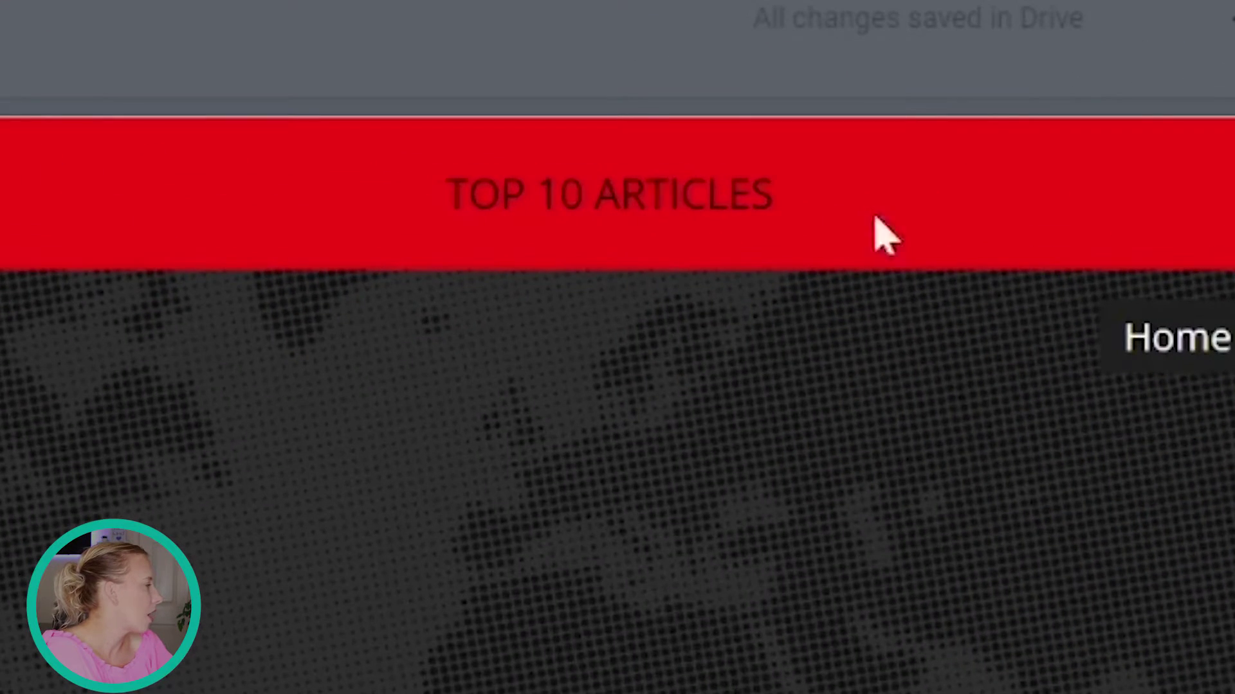
left_click_drag(443, 199, 800, 216)
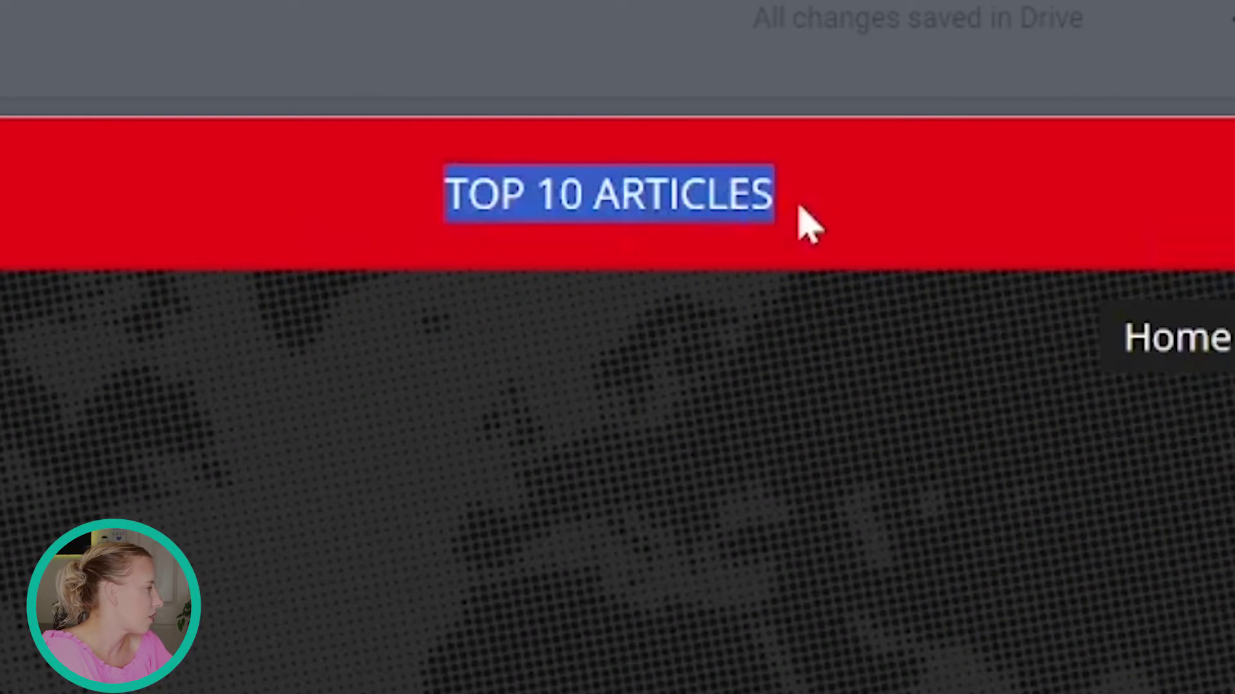
left_click(807, 218)
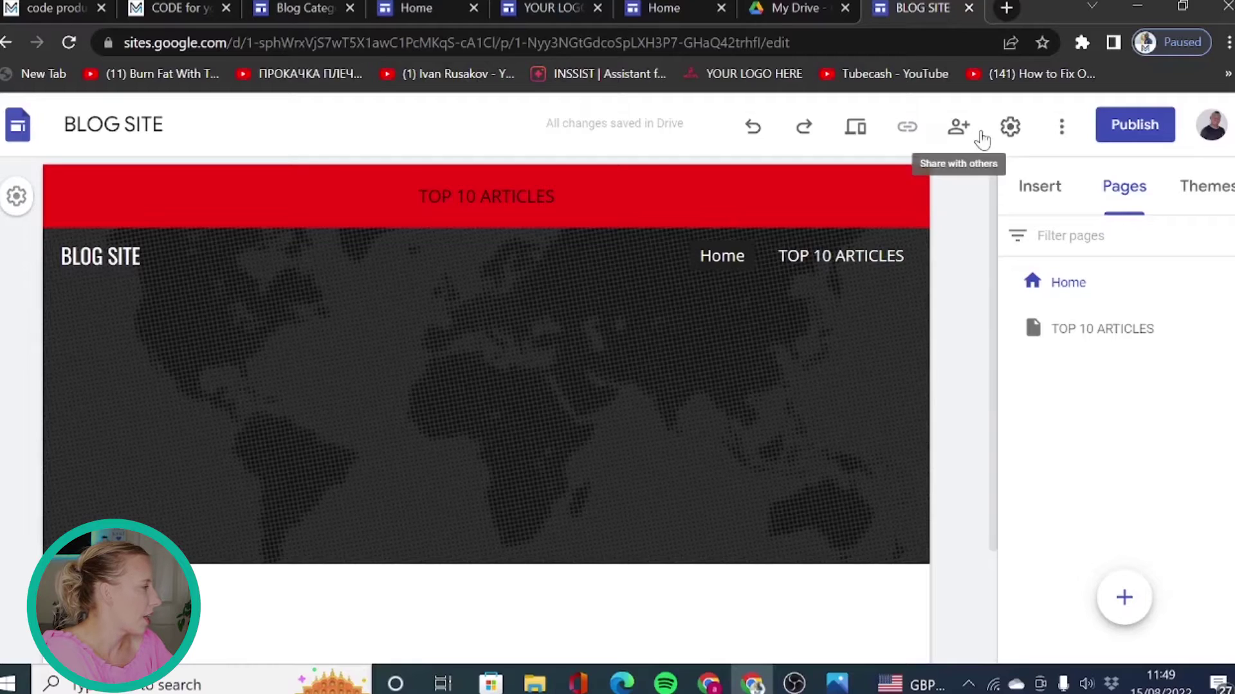
left_click(1010, 126)
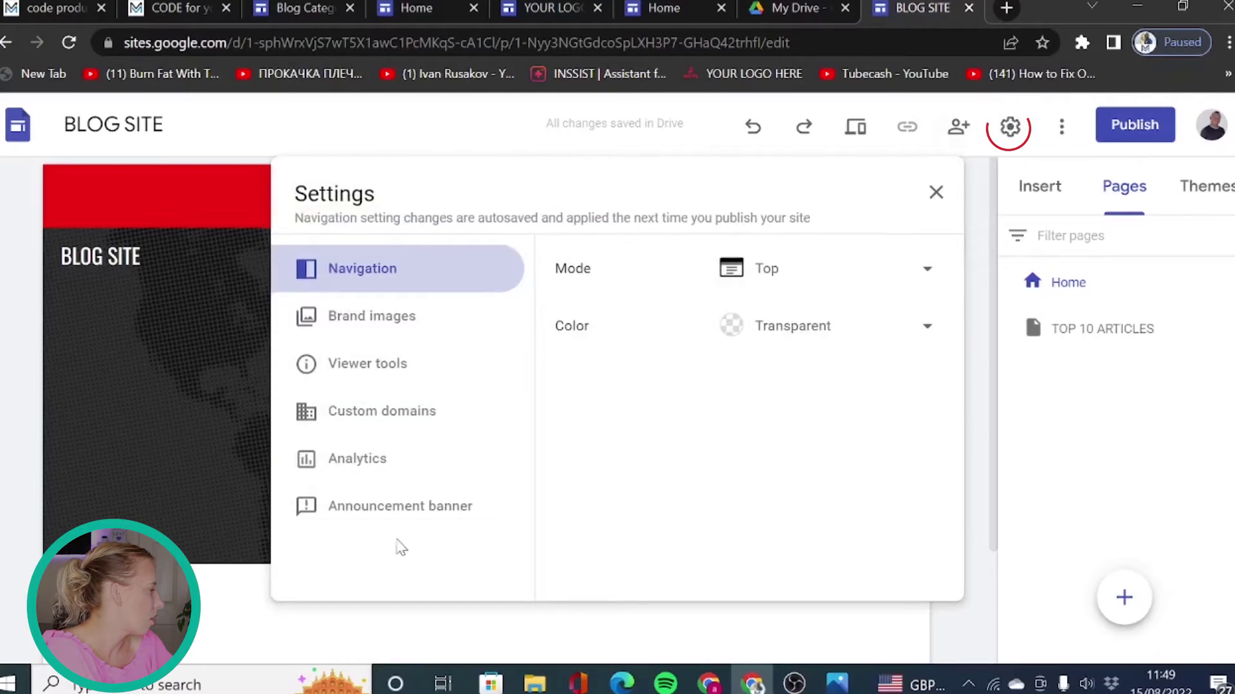
Step: Change the announcement banner colour to dark red
left_click(424, 511)
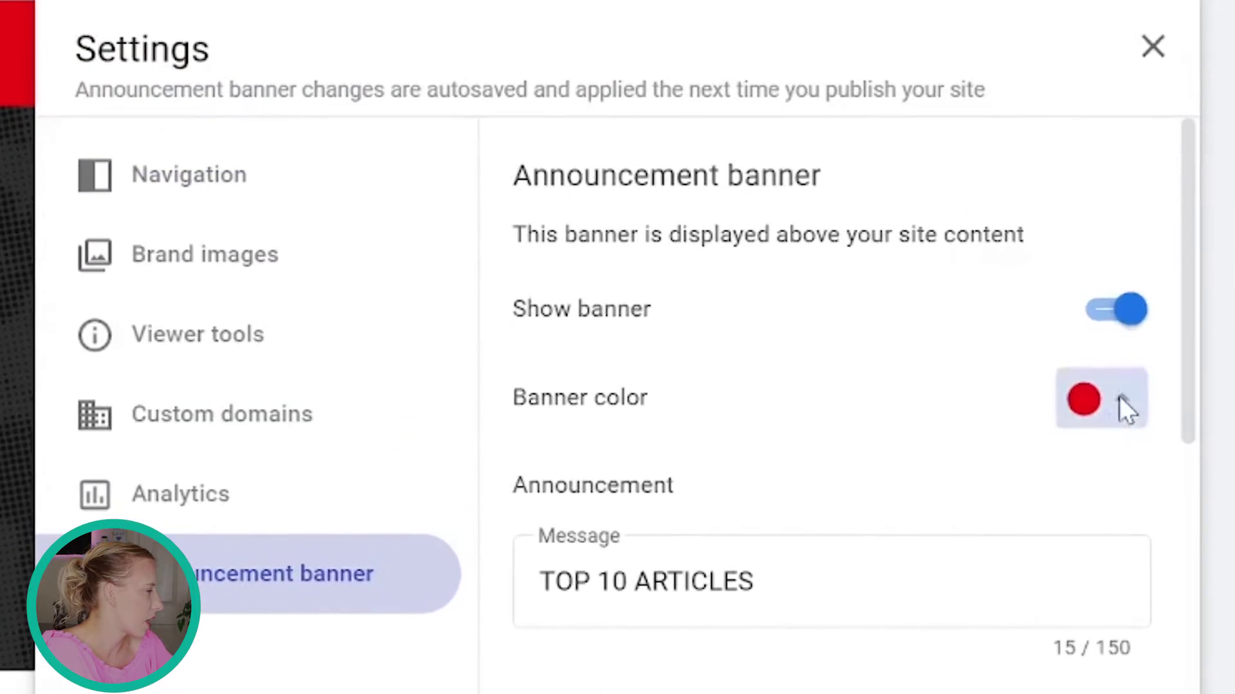
left_click(1121, 402)
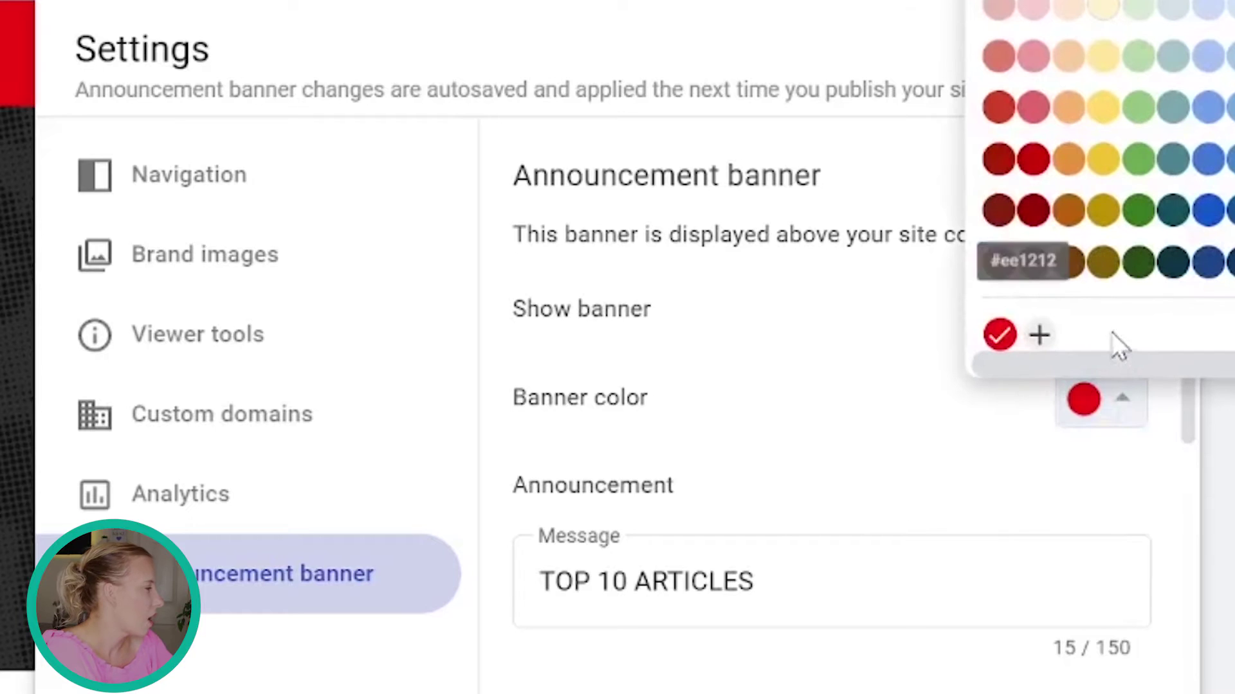
left_click(1033, 210)
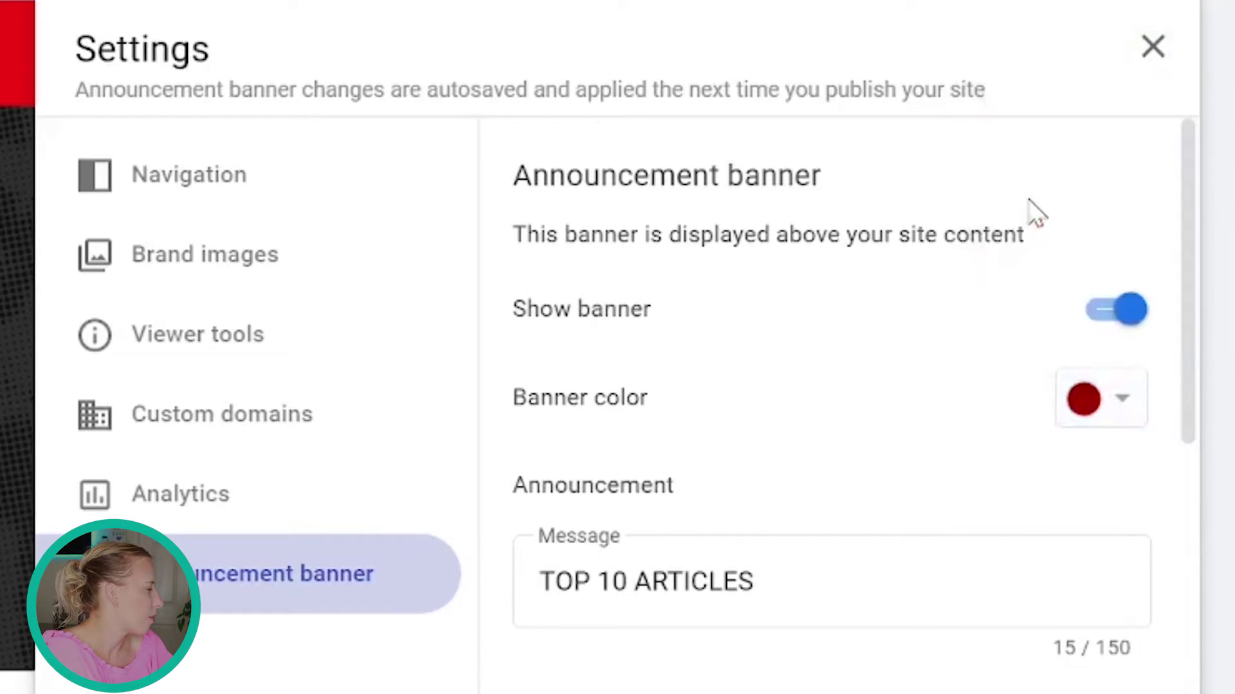
scroll(722, 495, "down", 5)
scroll(647, 551, "down", 2)
Step: Label the banner button TOP 10 ARTICLES, link it to that page, and show it on Home only
left_click(643, 257)
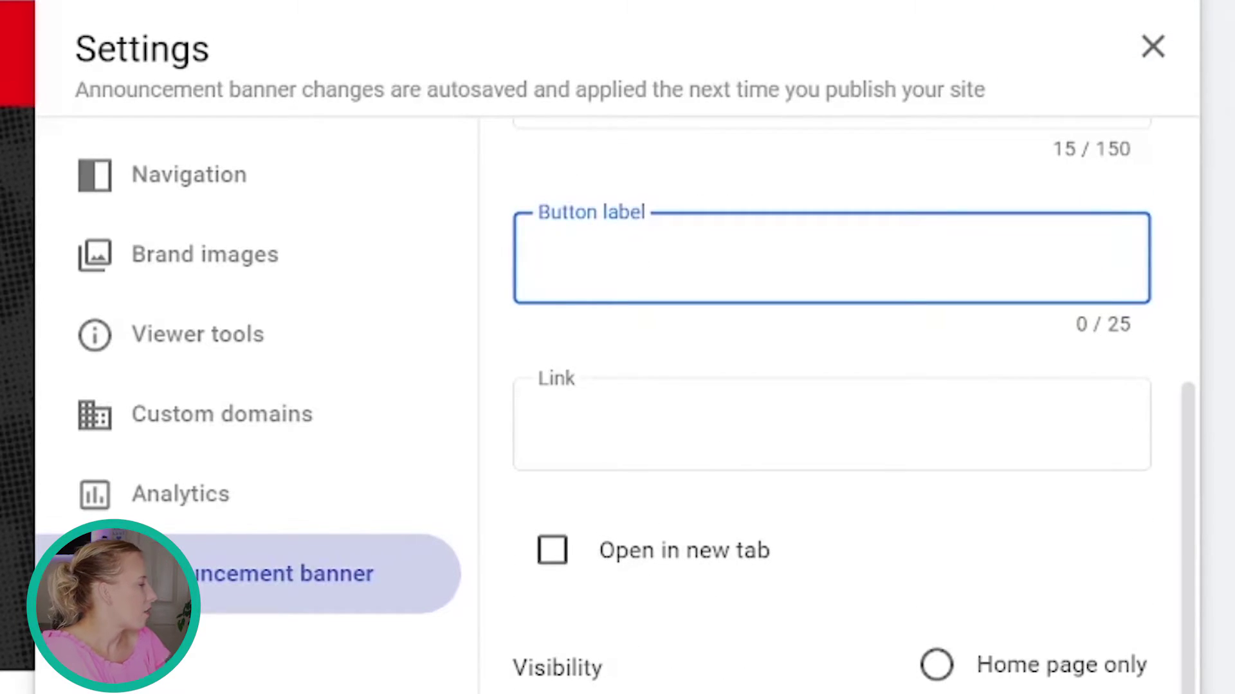
type("TOP 10 ARTICLES")
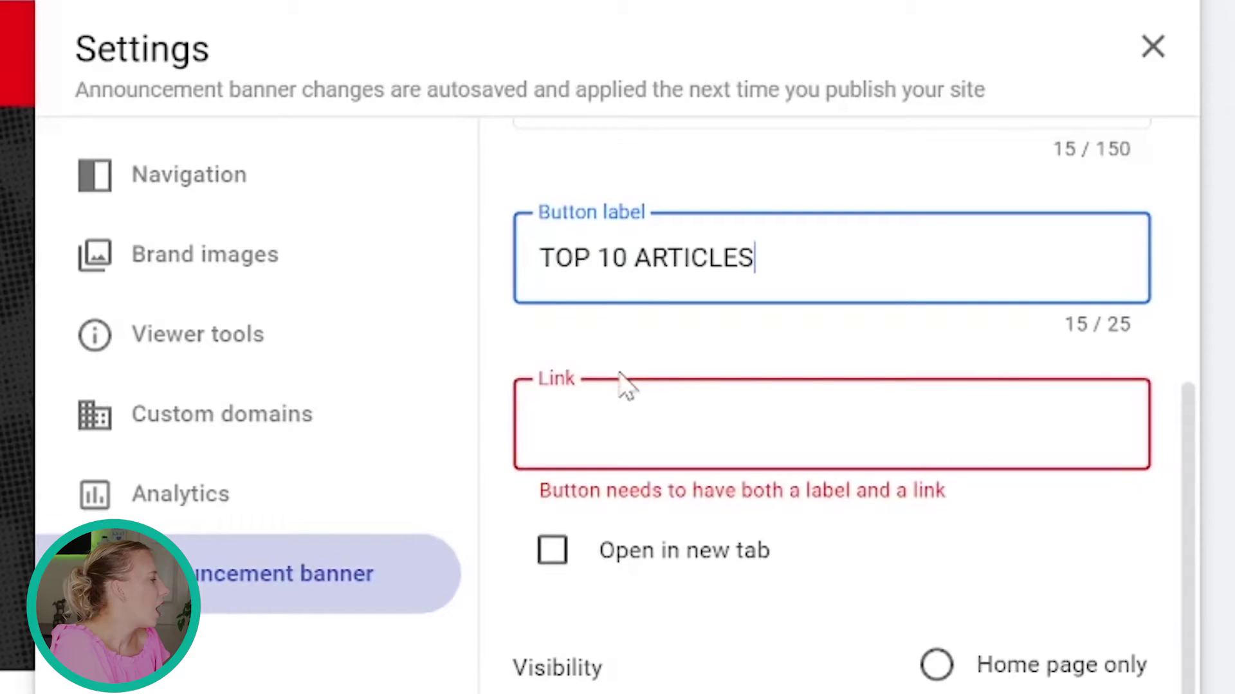
left_click(620, 386)
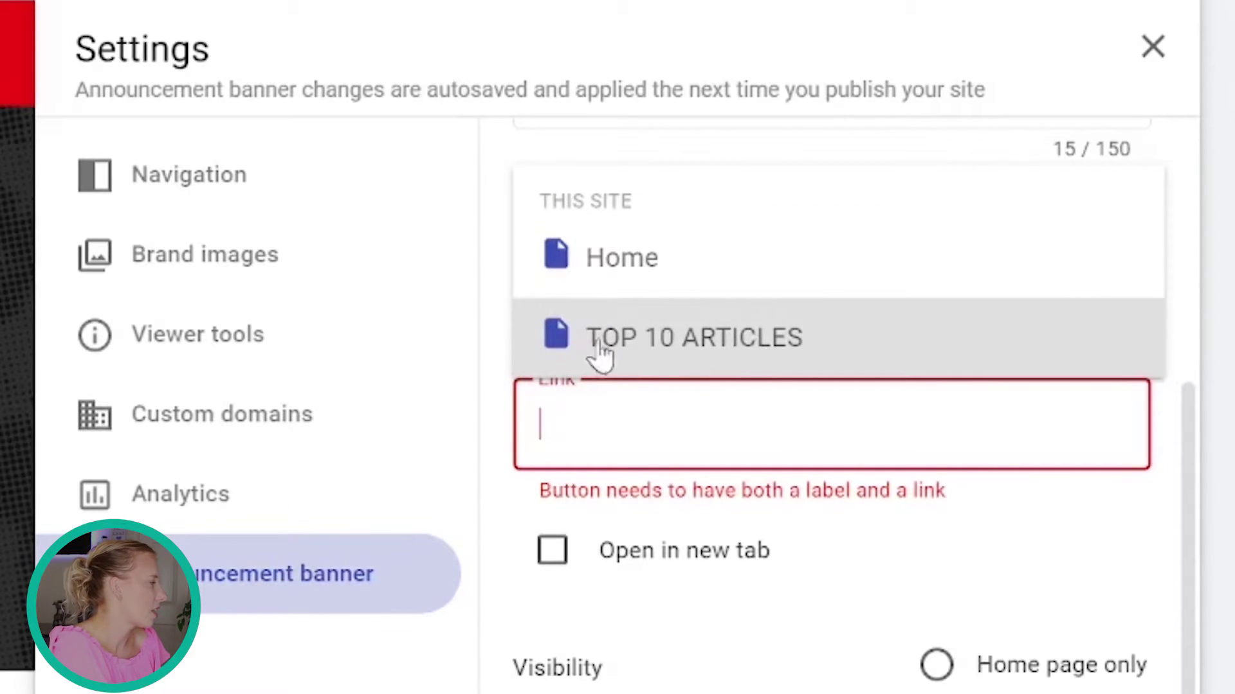
left_click(694, 337)
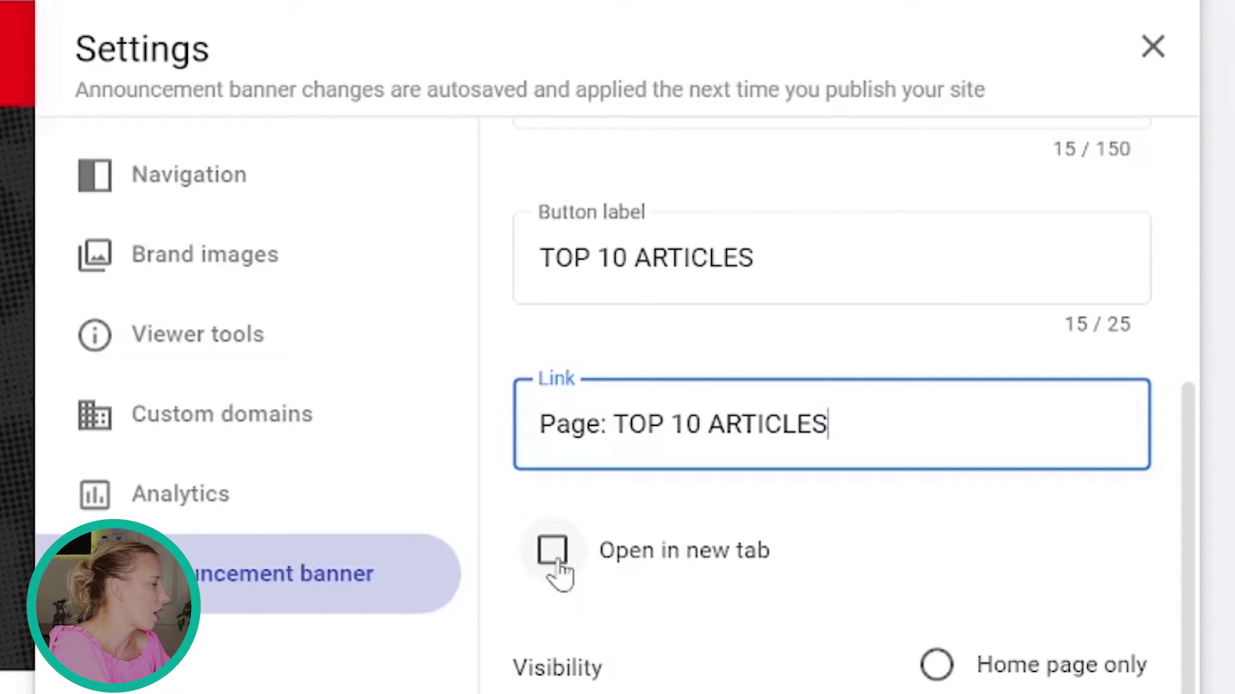
scroll(553, 575, "down", 1)
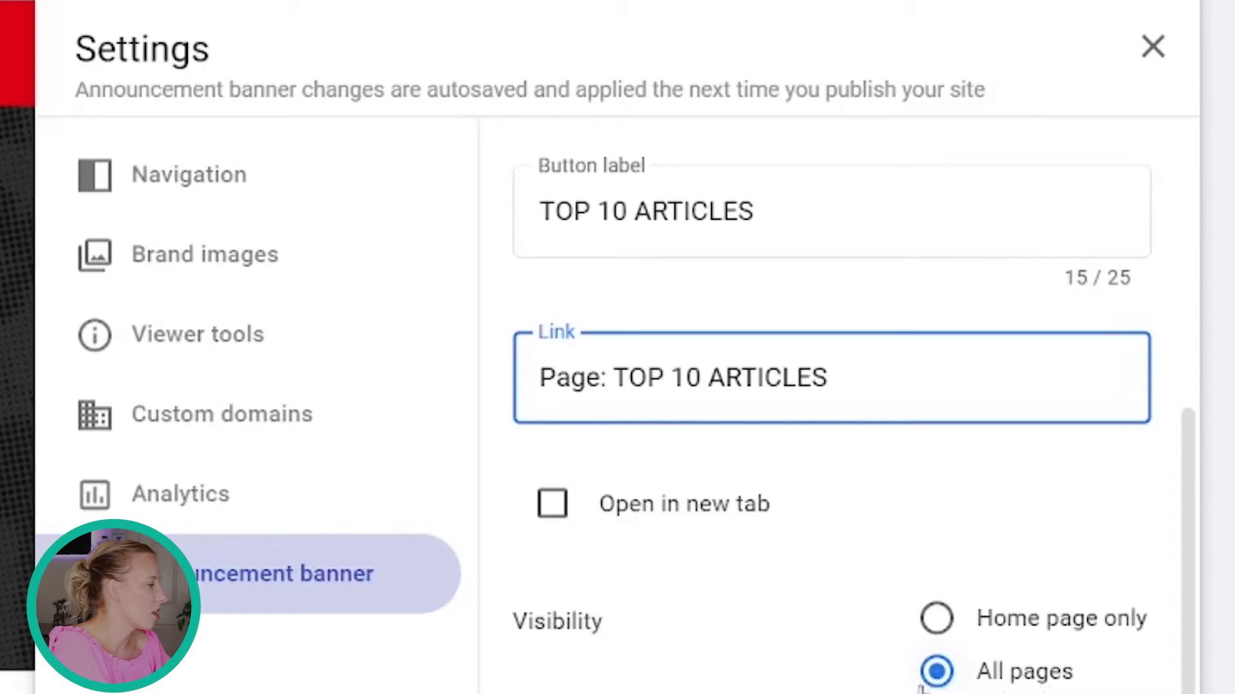
left_click(937, 618)
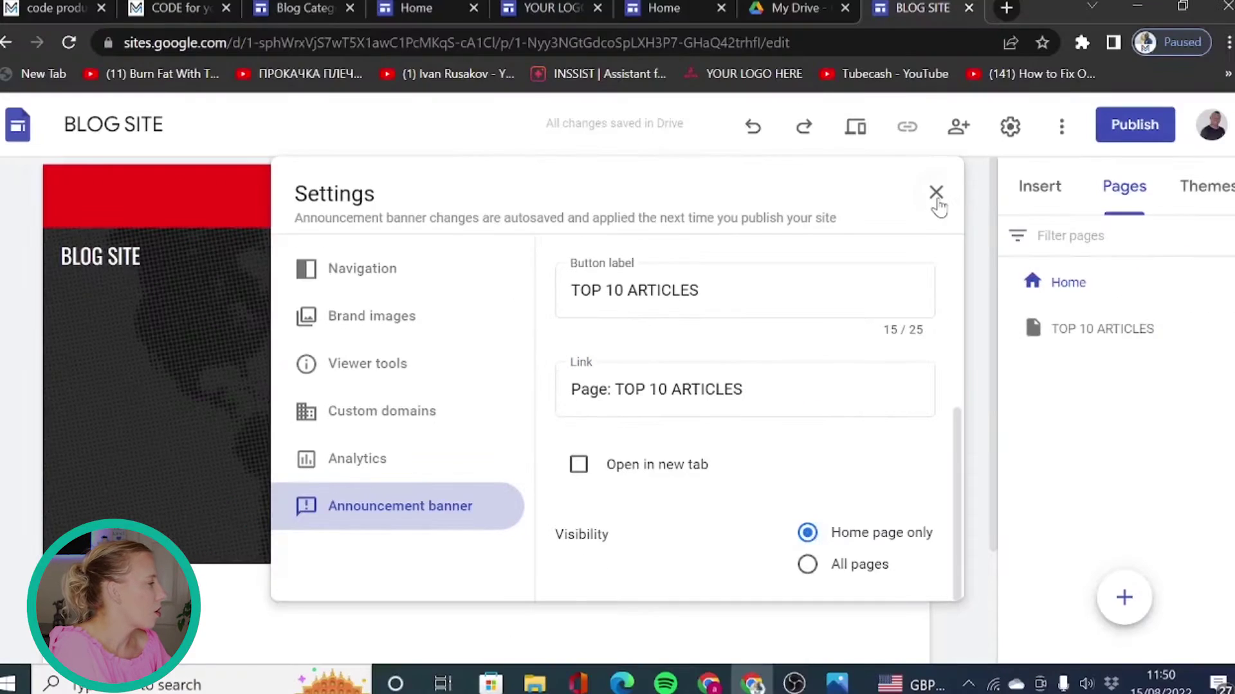
left_click(936, 195)
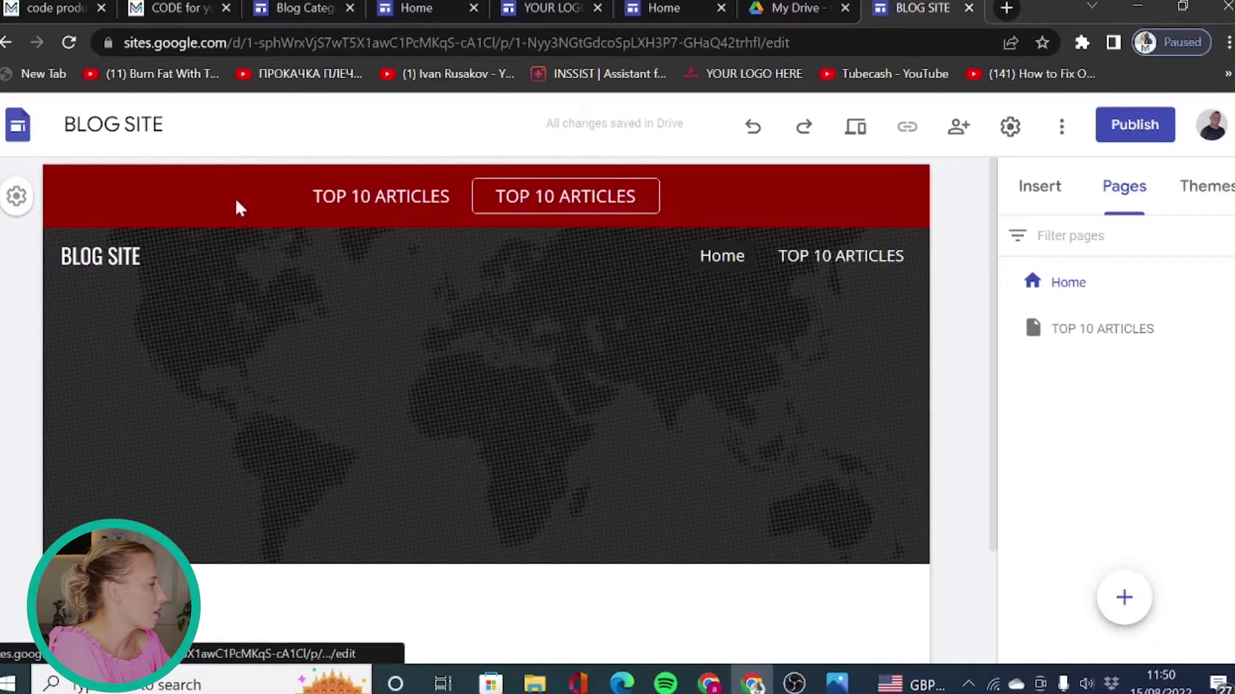
Step: View the TOP 10 ARTICLES page, go back to Home, and show the Insert panel
left_click(1067, 334)
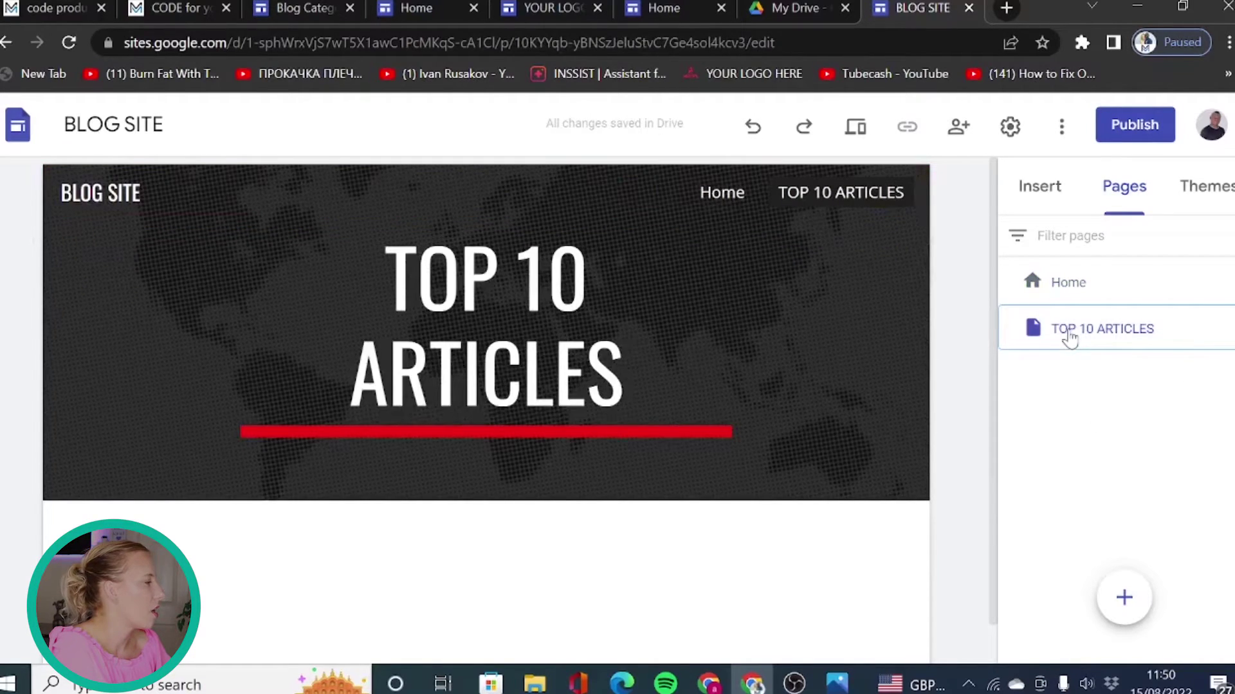
mouse_move(569, 224)
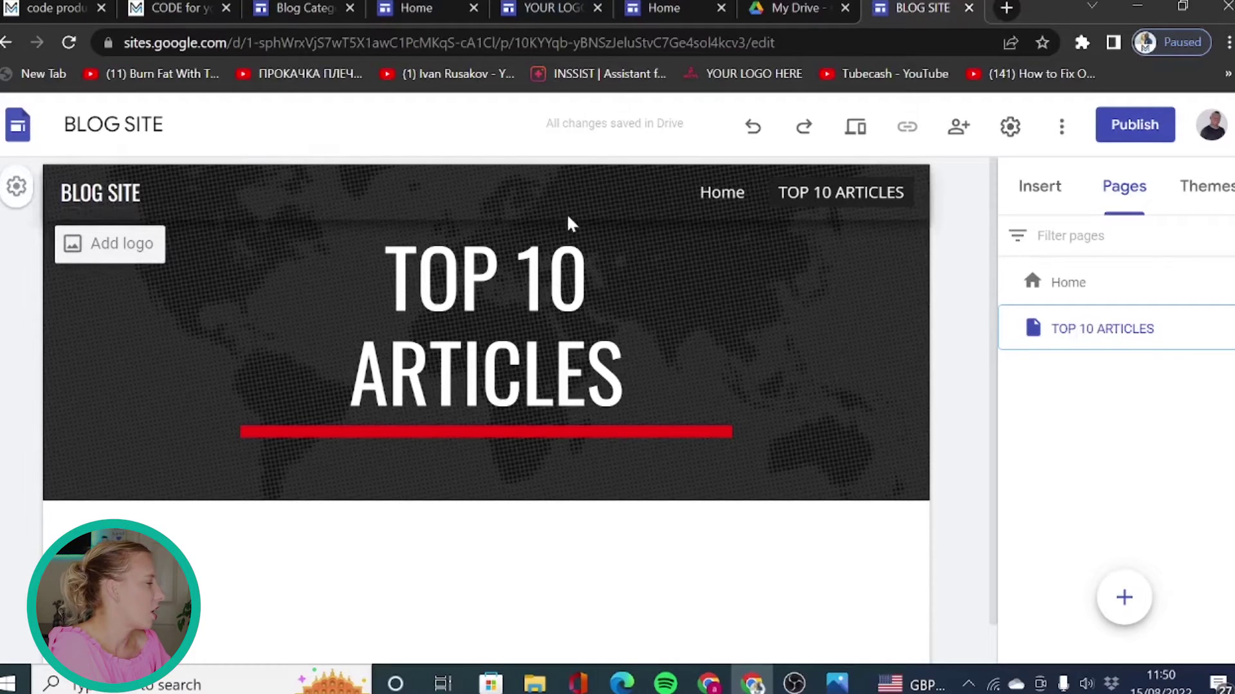
left_click(1089, 296)
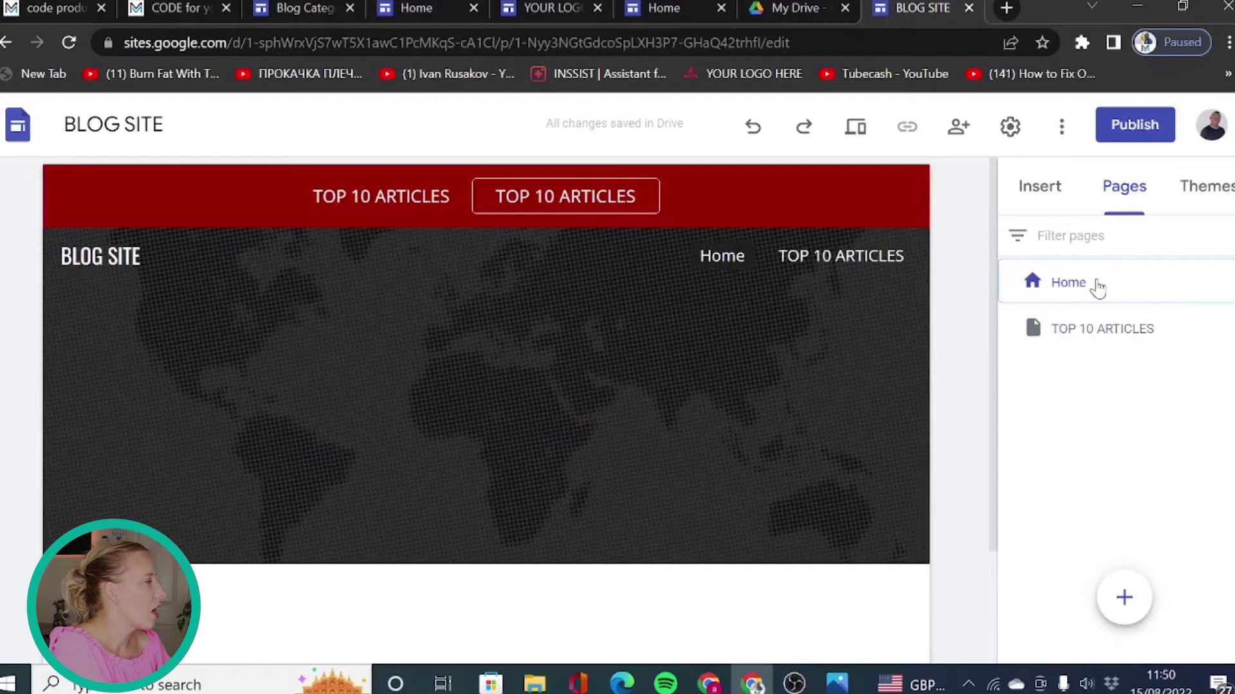
left_click(1043, 188)
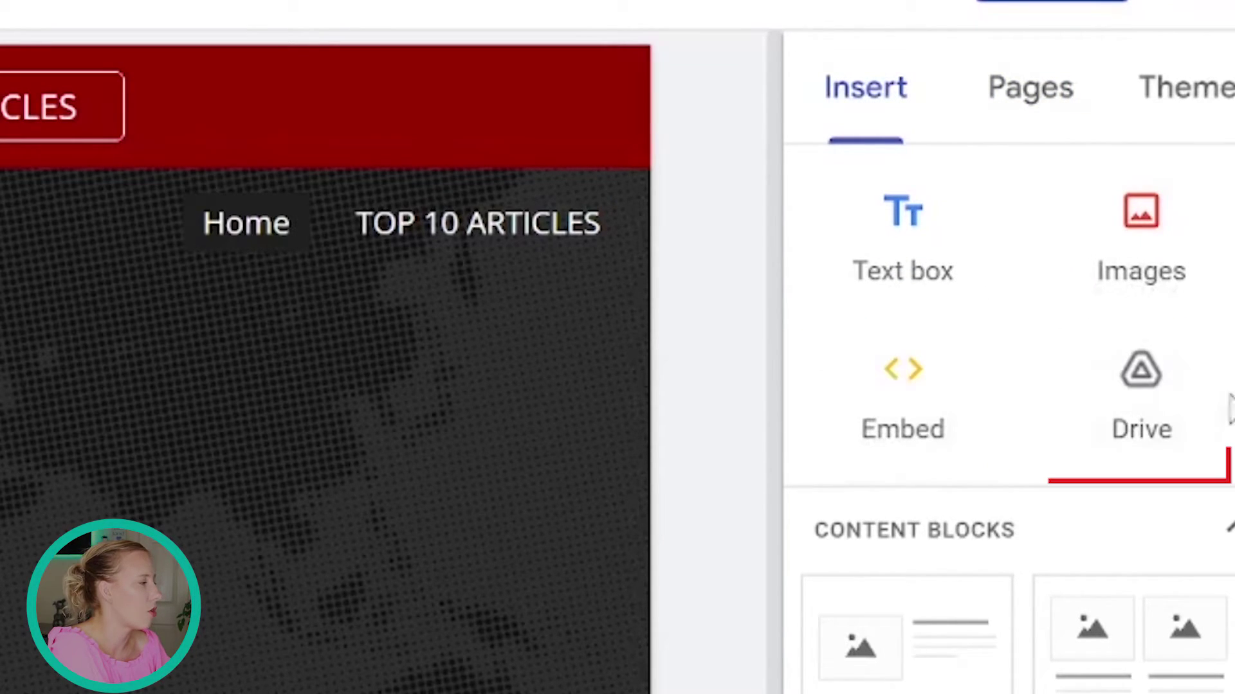
Step: Add a four-image content block below the header and begin editing the second caption
scroll(1151, 418, "down", 3)
scroll(1186, 359, "up", 3)
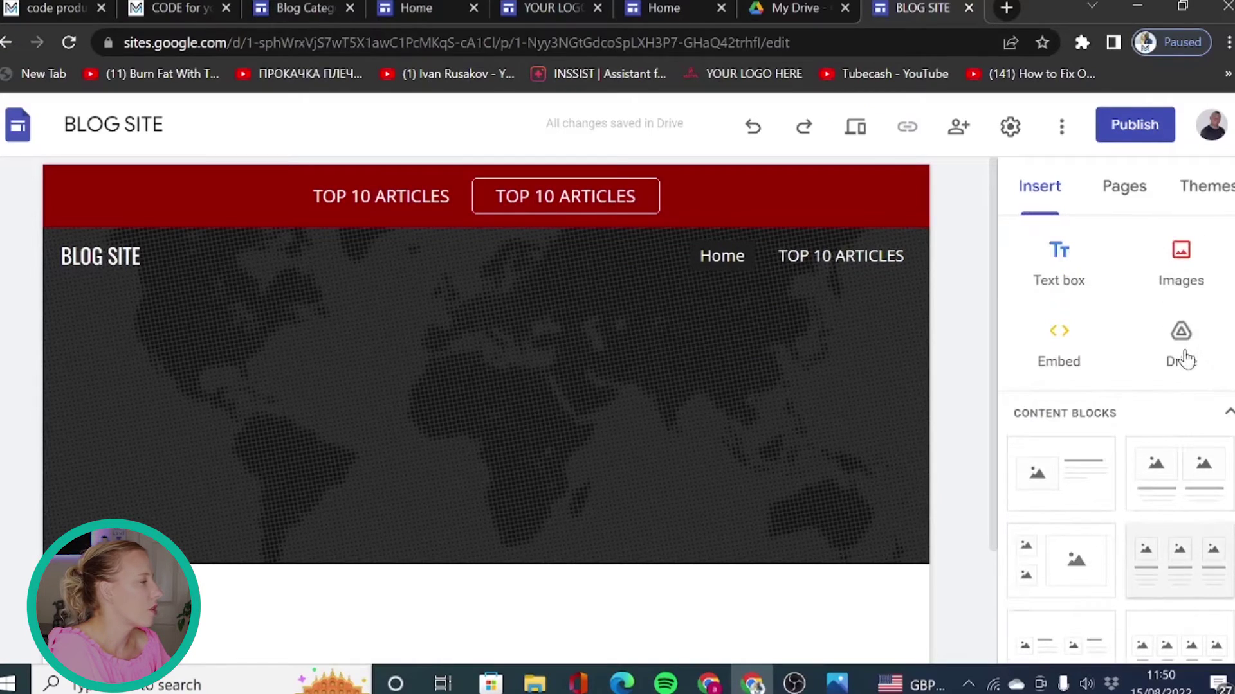
scroll(1186, 359, "down", 1)
scroll(1187, 358, "down", 1)
scroll(1132, 321, "down", 2)
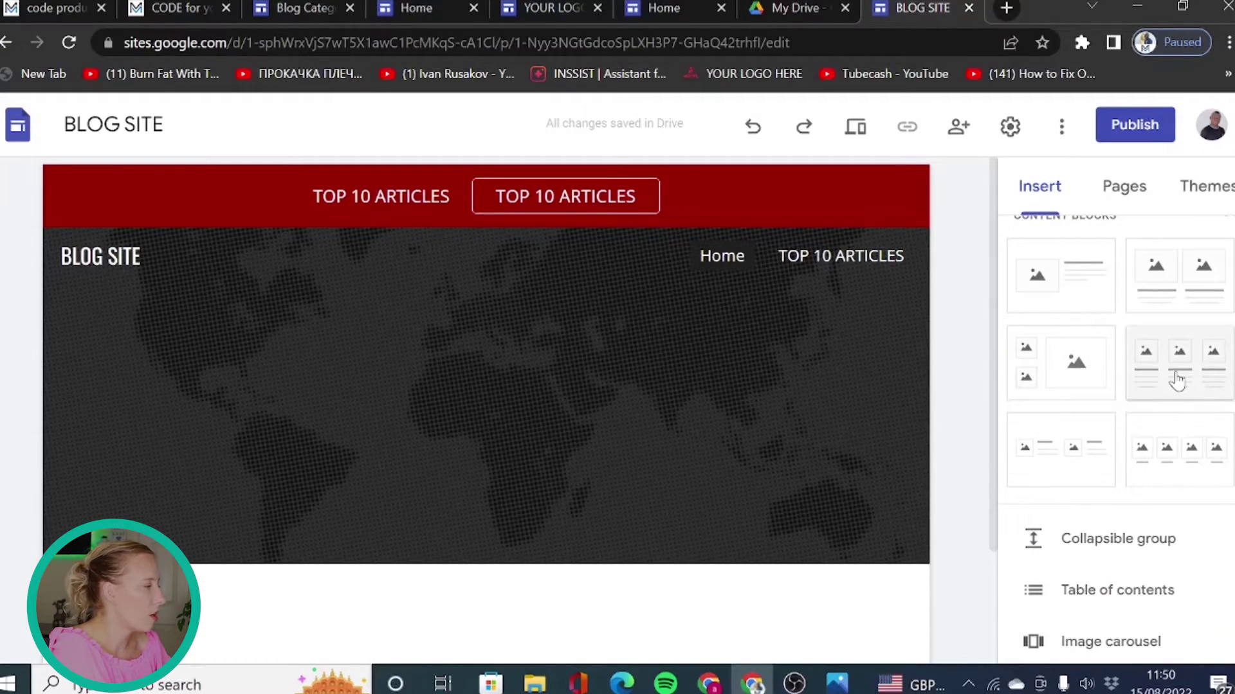
left_click(1193, 461)
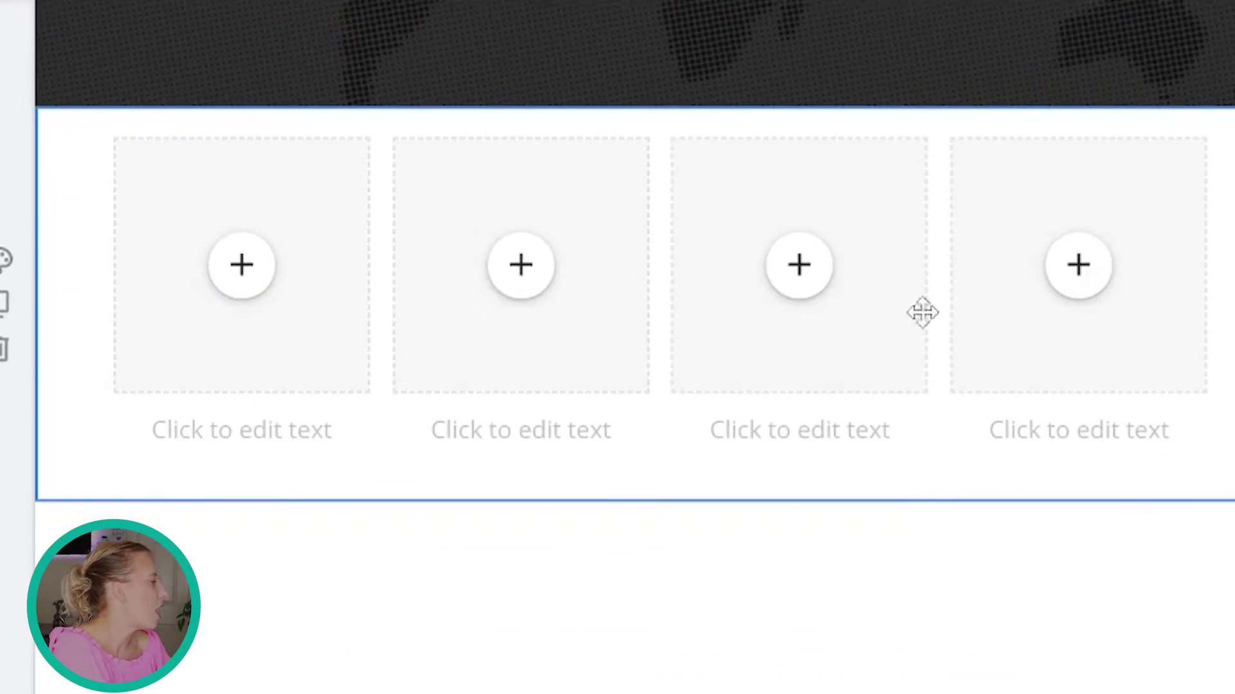
left_click(535, 283)
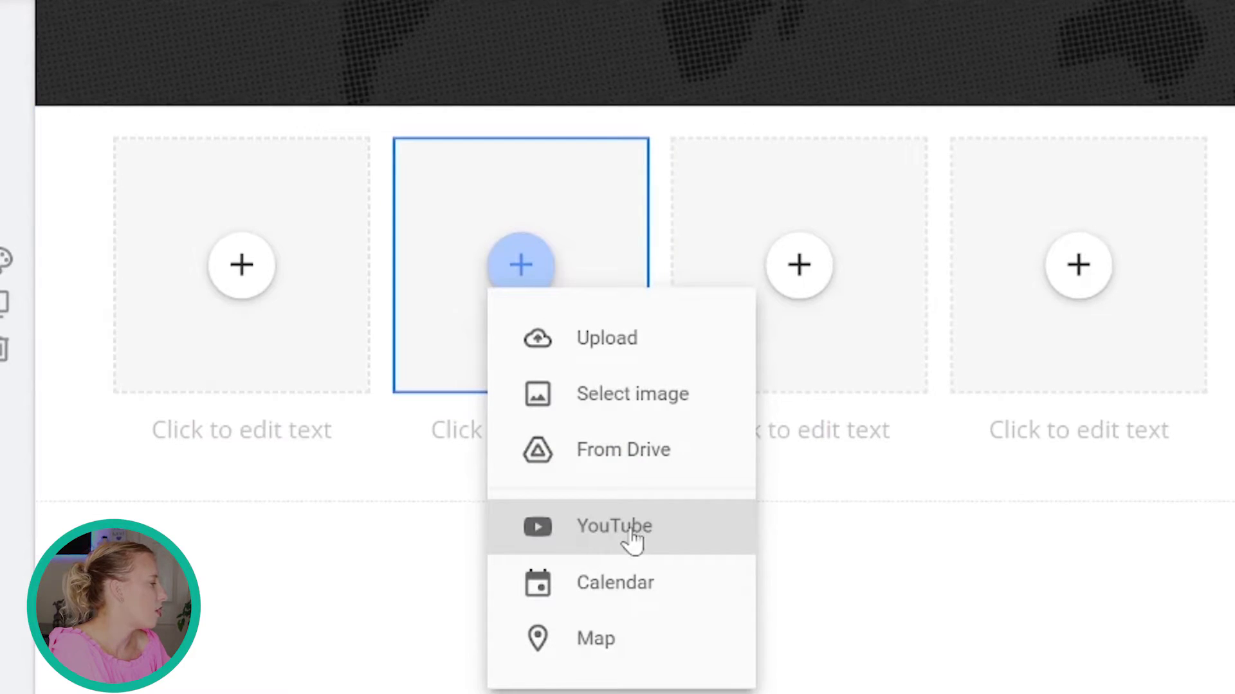
left_click(521, 430)
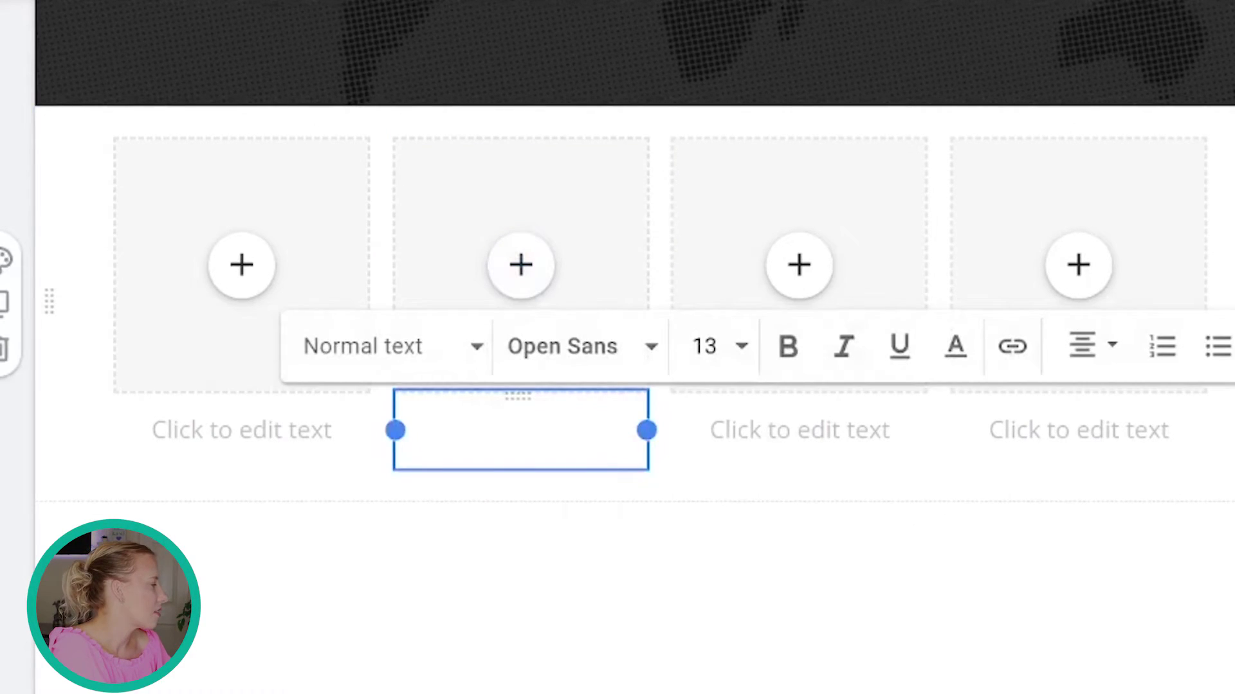
left_click(323, 13)
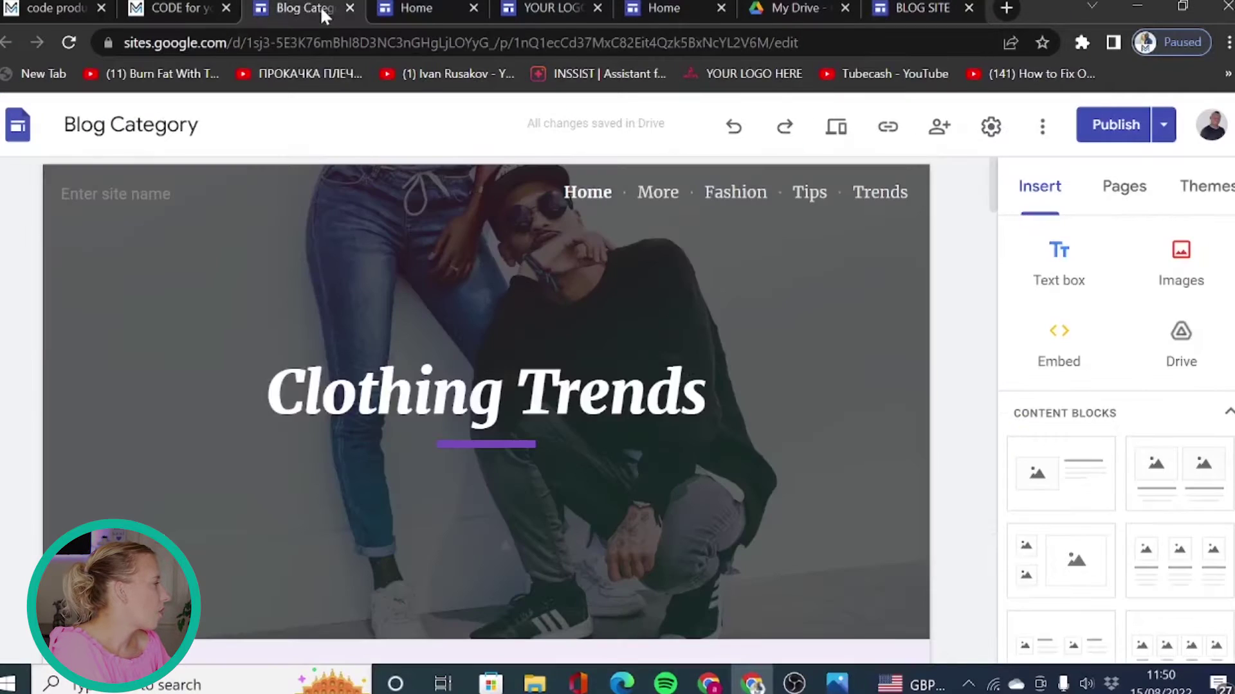
scroll(934, 419, "down", 2)
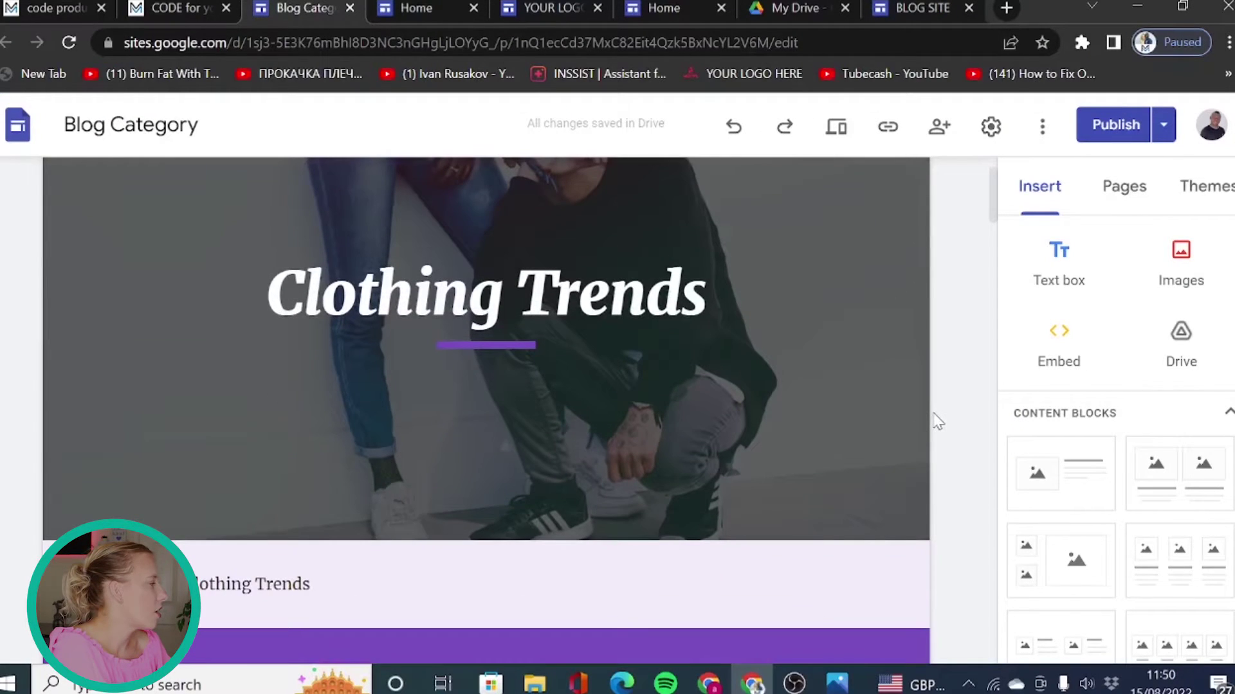
scroll(937, 421, "down", 5)
scroll(935, 422, "down", 2)
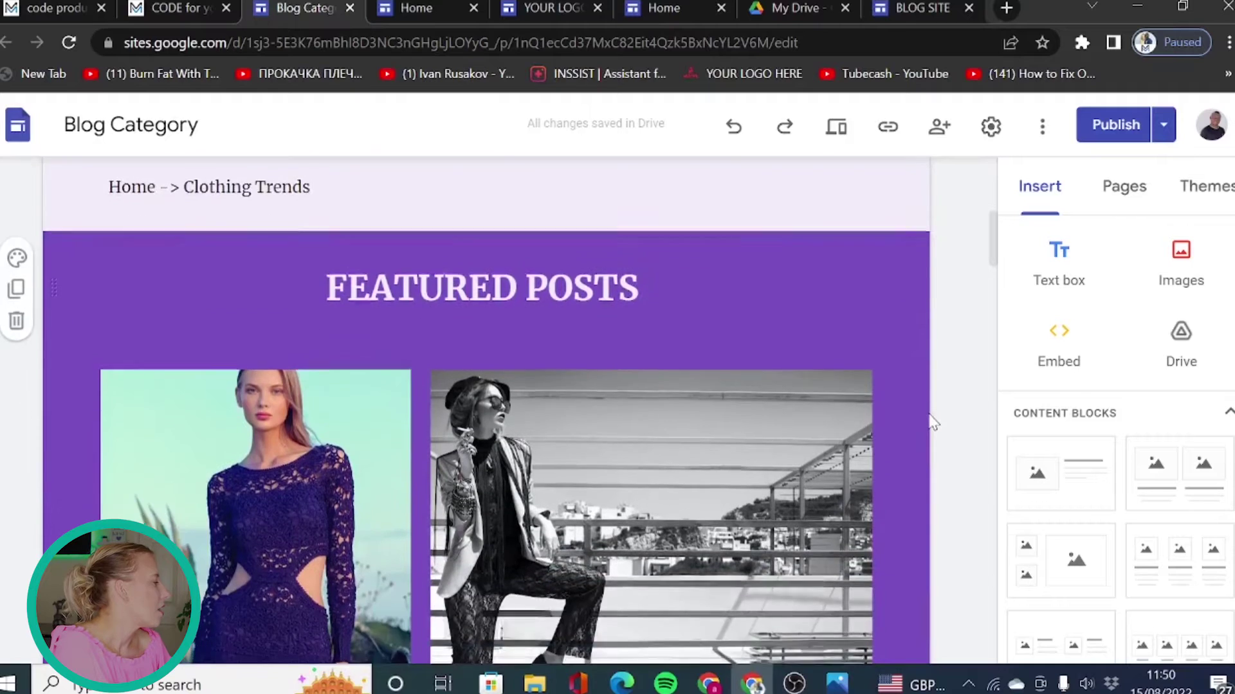
scroll(932, 422, "down", 3)
mouse_move(651, 516)
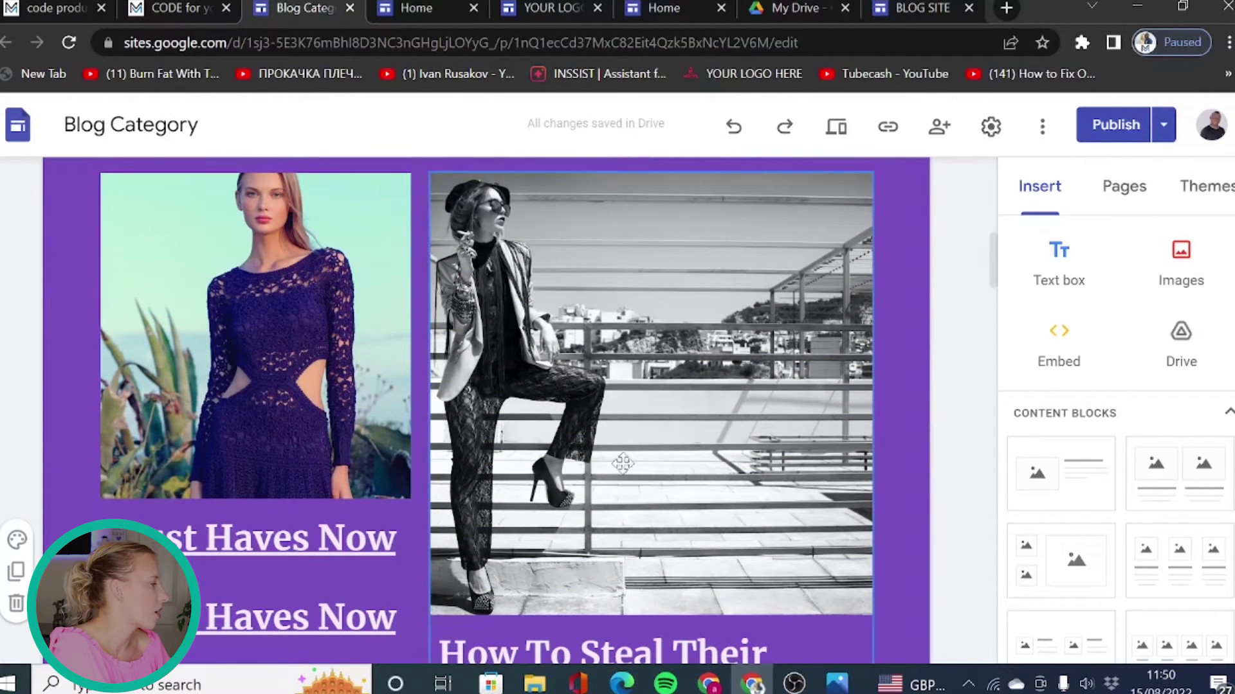
left_click(223, 353)
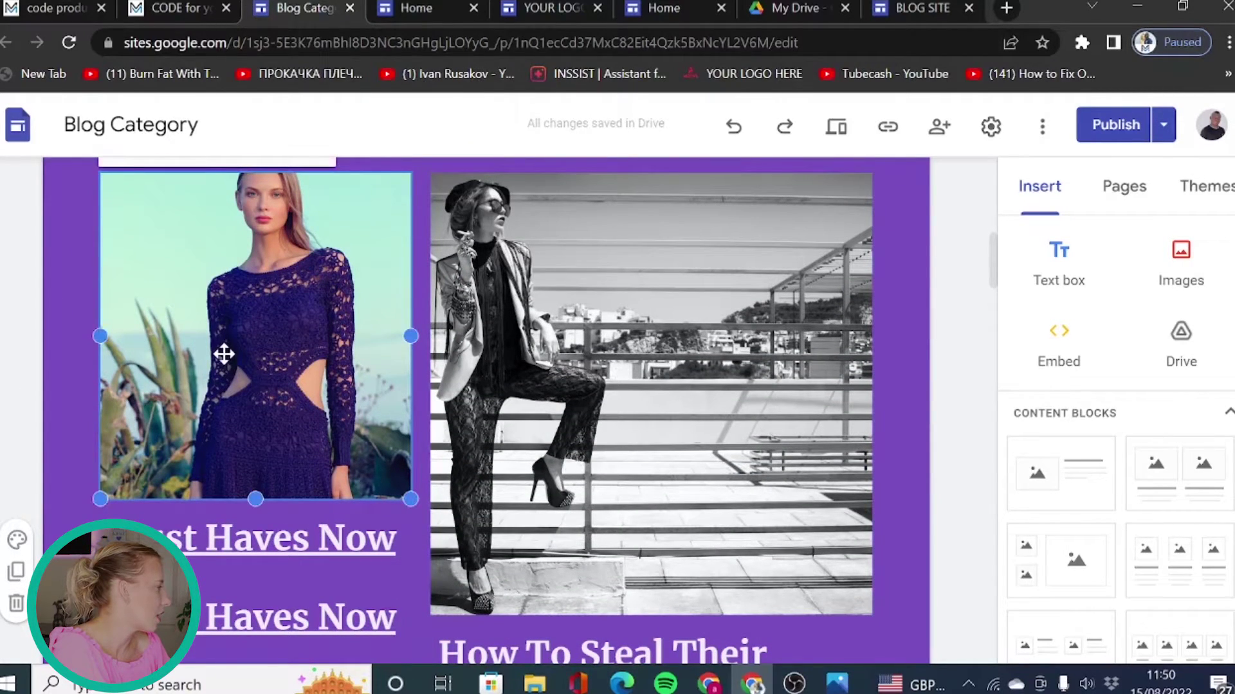
scroll(223, 353, "up", 2)
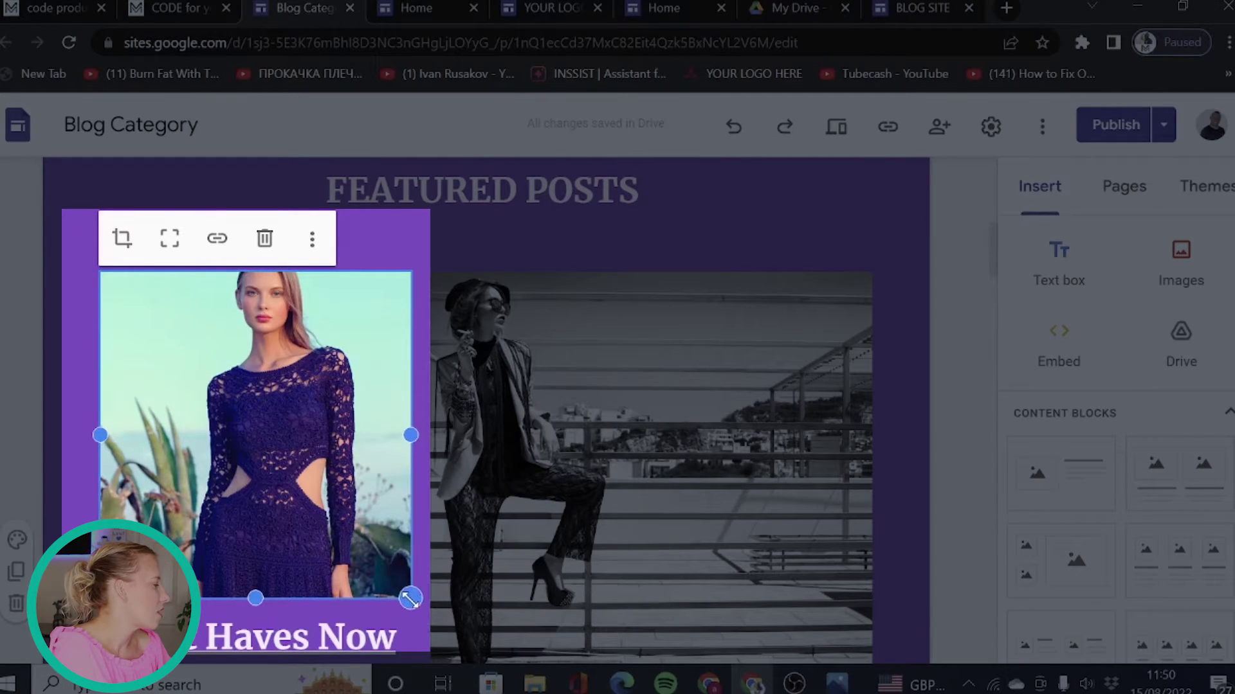
left_click_drag(417, 605, 412, 599)
left_click(584, 391)
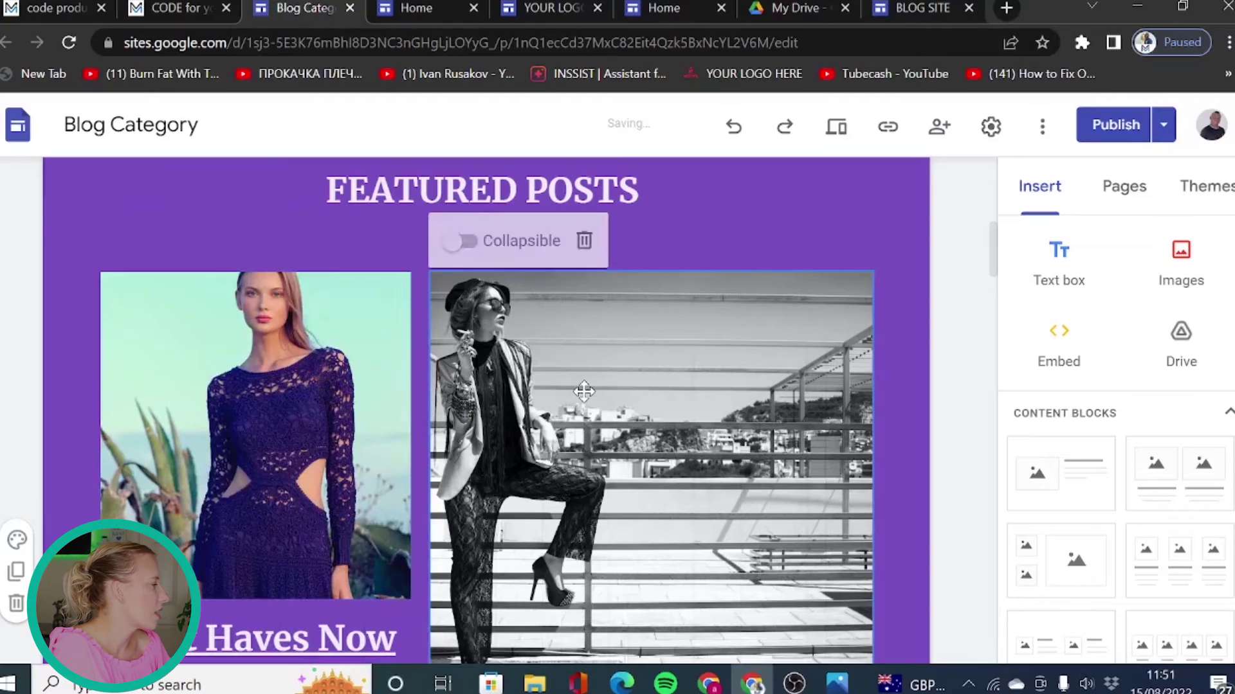
scroll(495, 419, "down", 3)
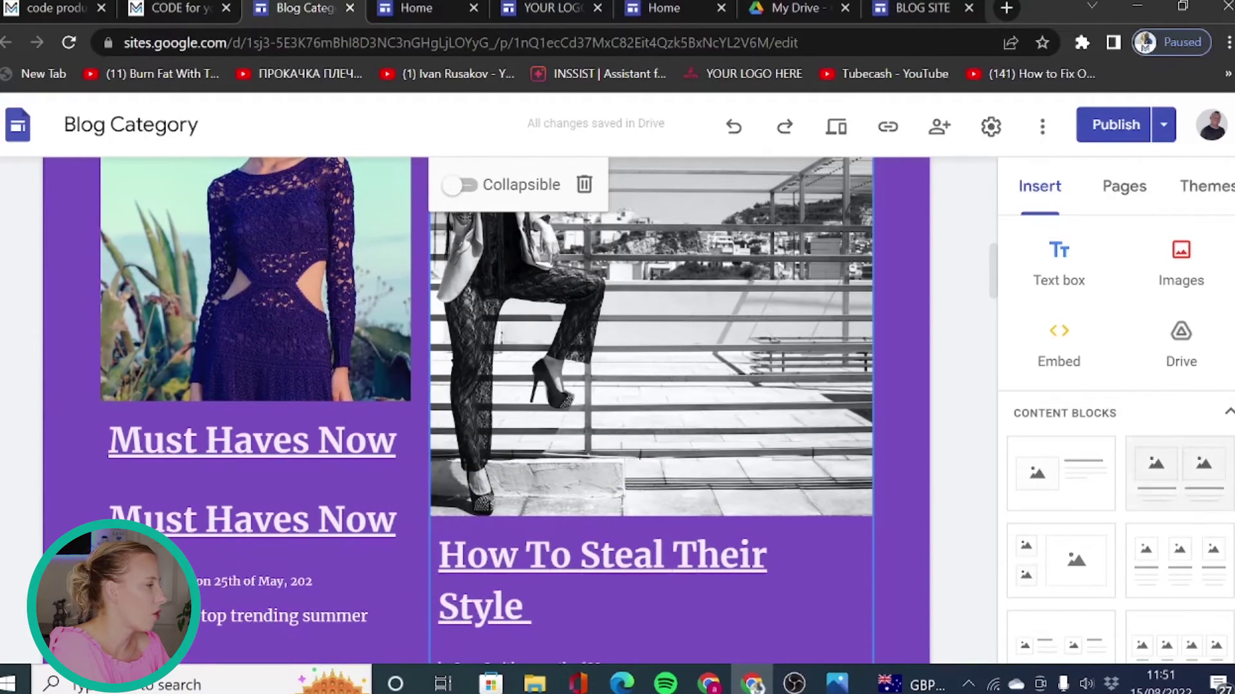
scroll(826, 569, "down", 3)
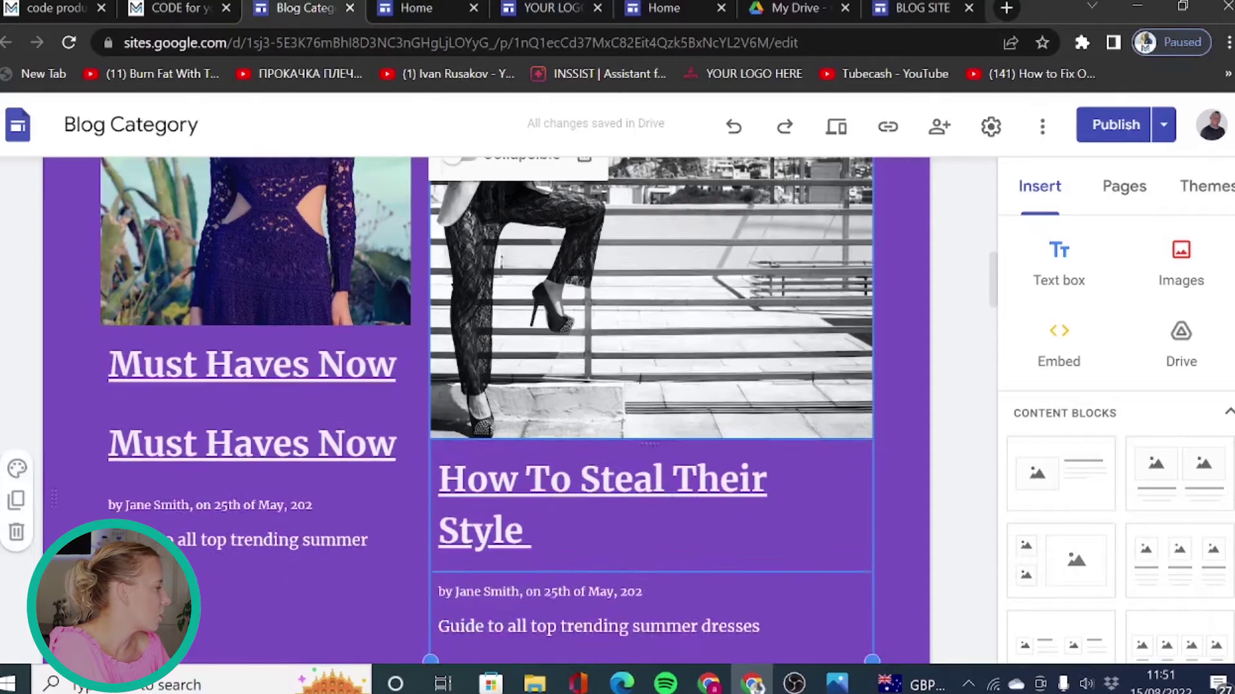
scroll(587, 463, "down", 2)
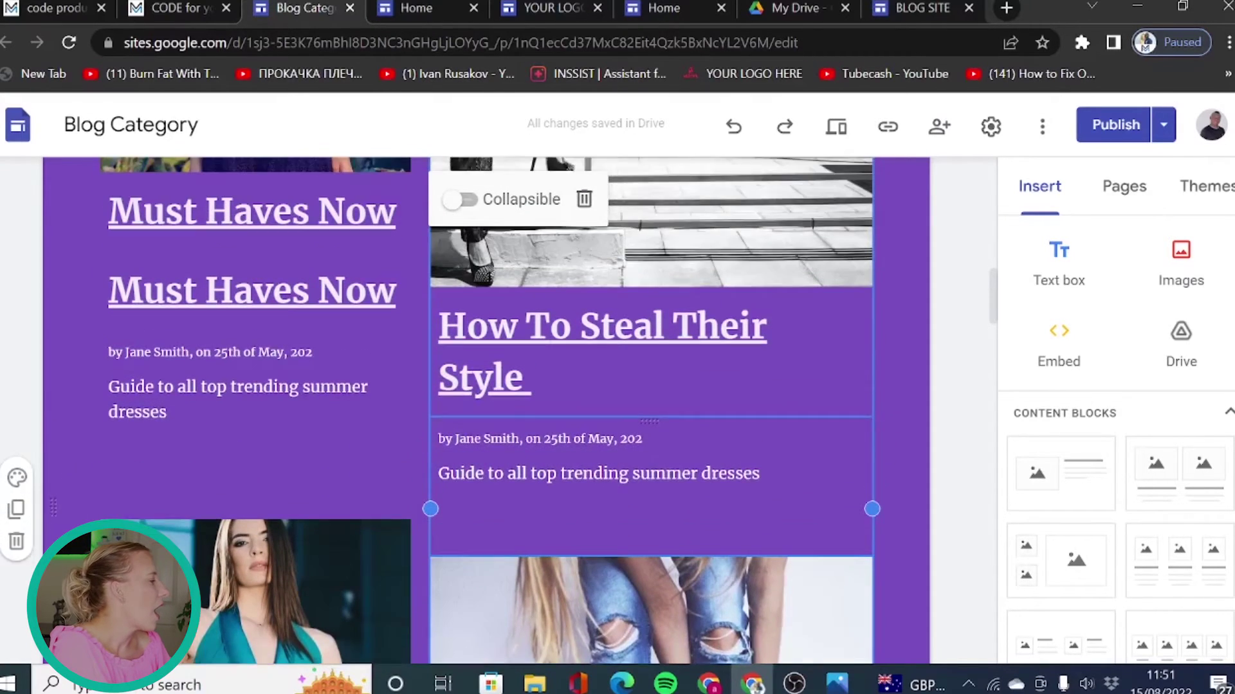
scroll(863, 494, "down", 3)
scroll(800, 493, "down", 2)
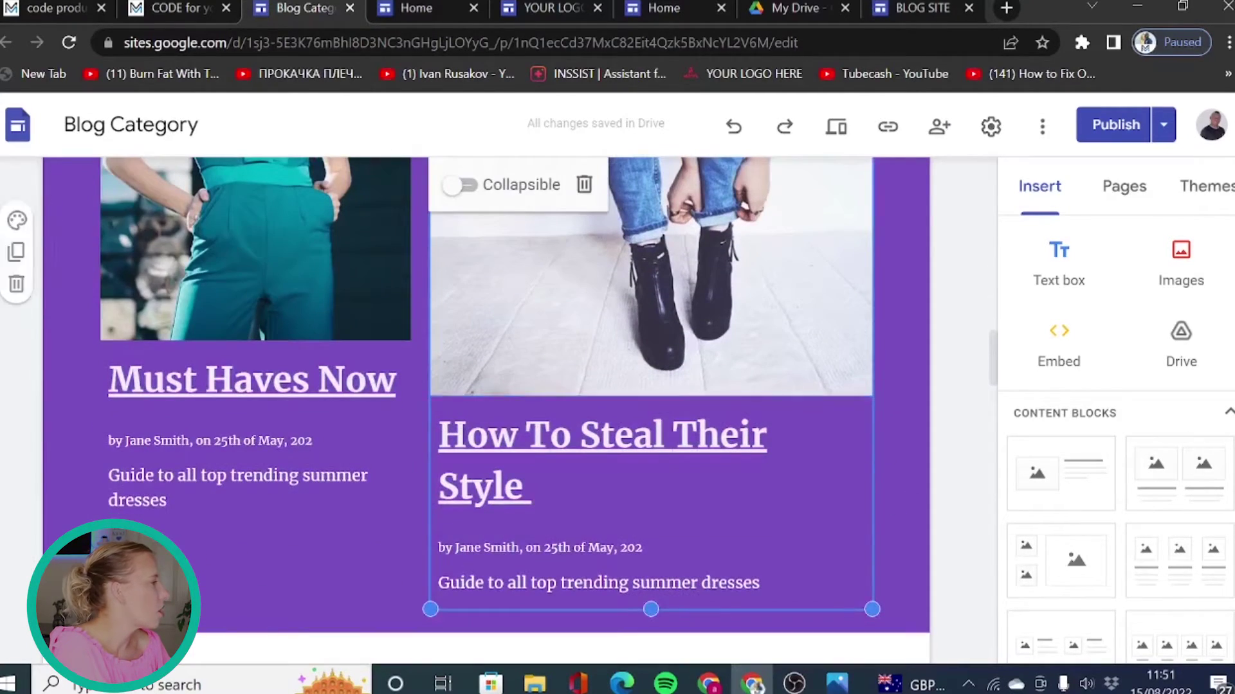
left_click(924, 6)
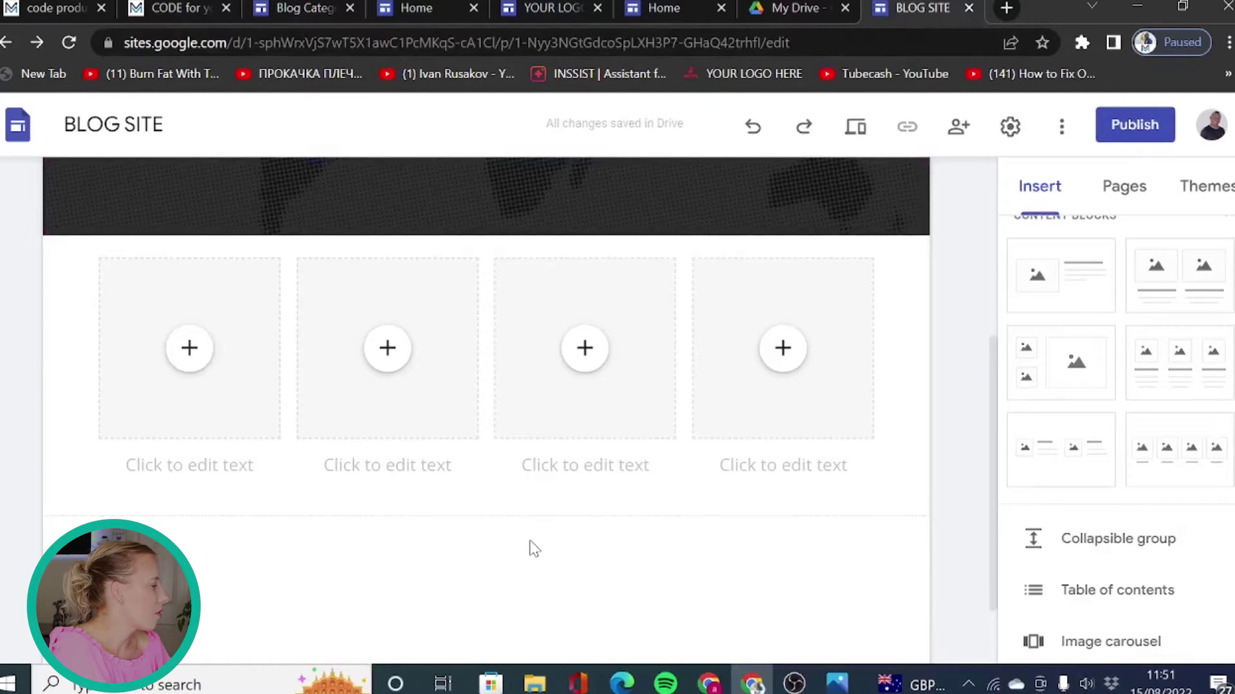
Step: Insert a text box reading 'blog' into the dark Home page header
double_click(518, 579)
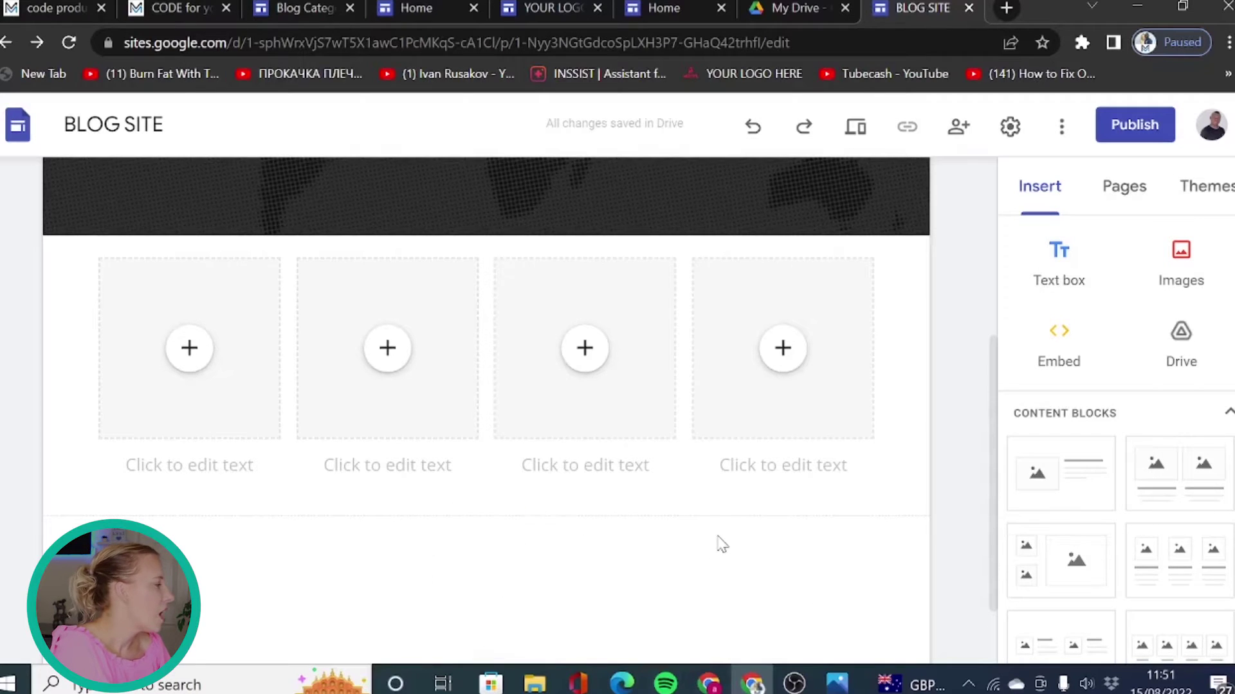
scroll(718, 543, "up", 5)
left_click(410, 368)
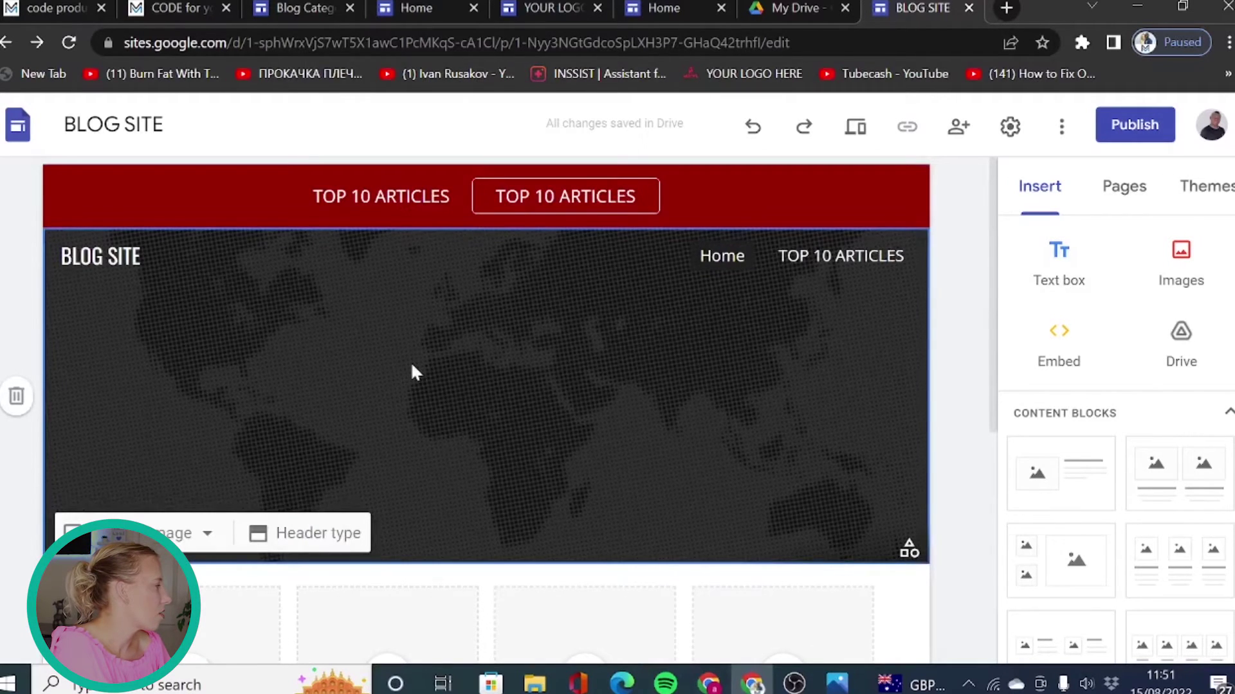
double_click(411, 370)
left_click(643, 386)
type("blog")
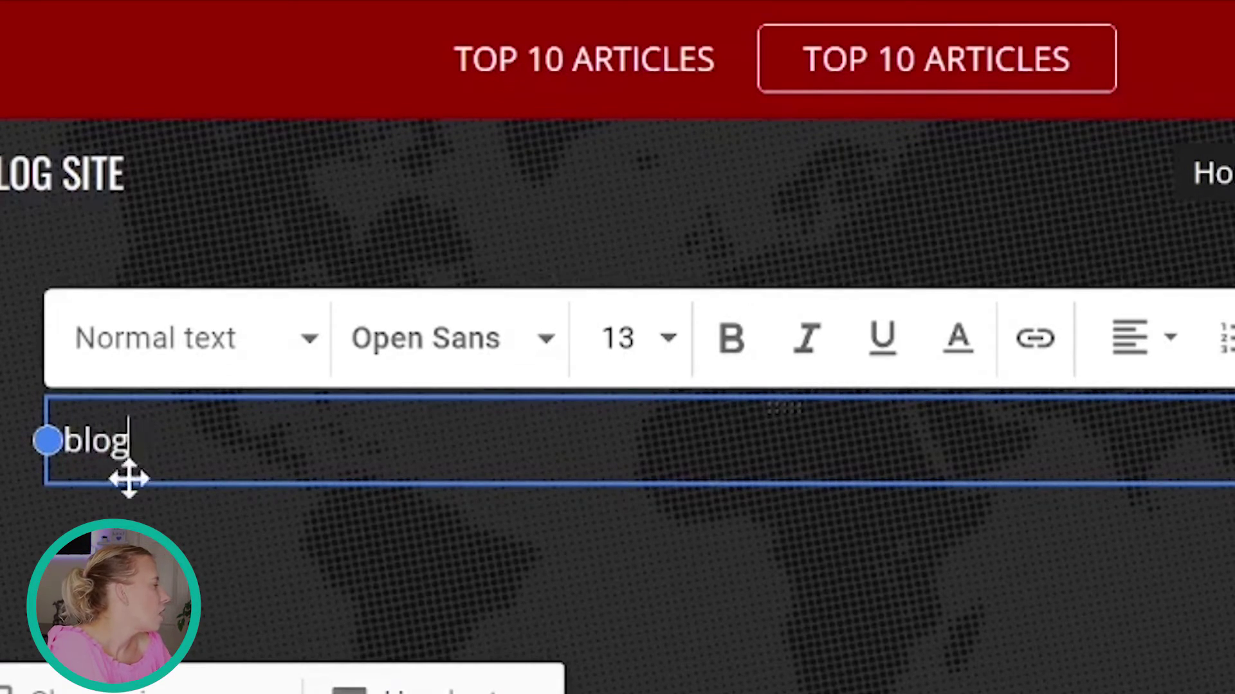
double_click(97, 441)
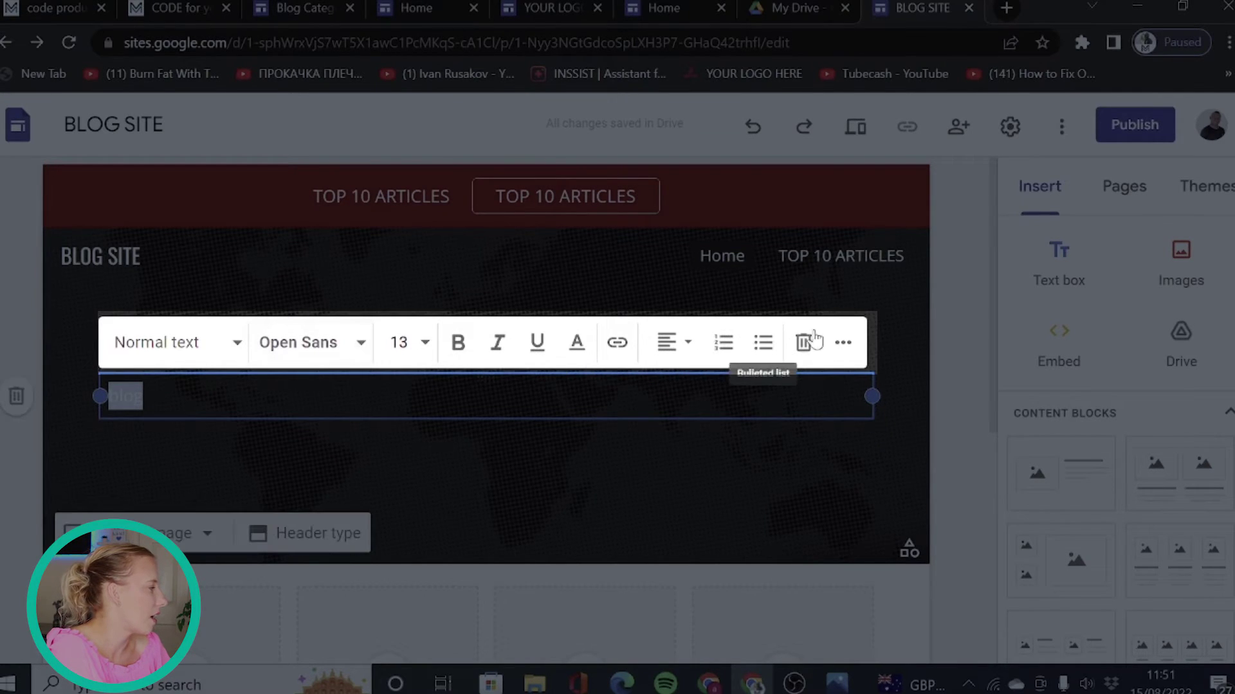
mouse_move(193, 338)
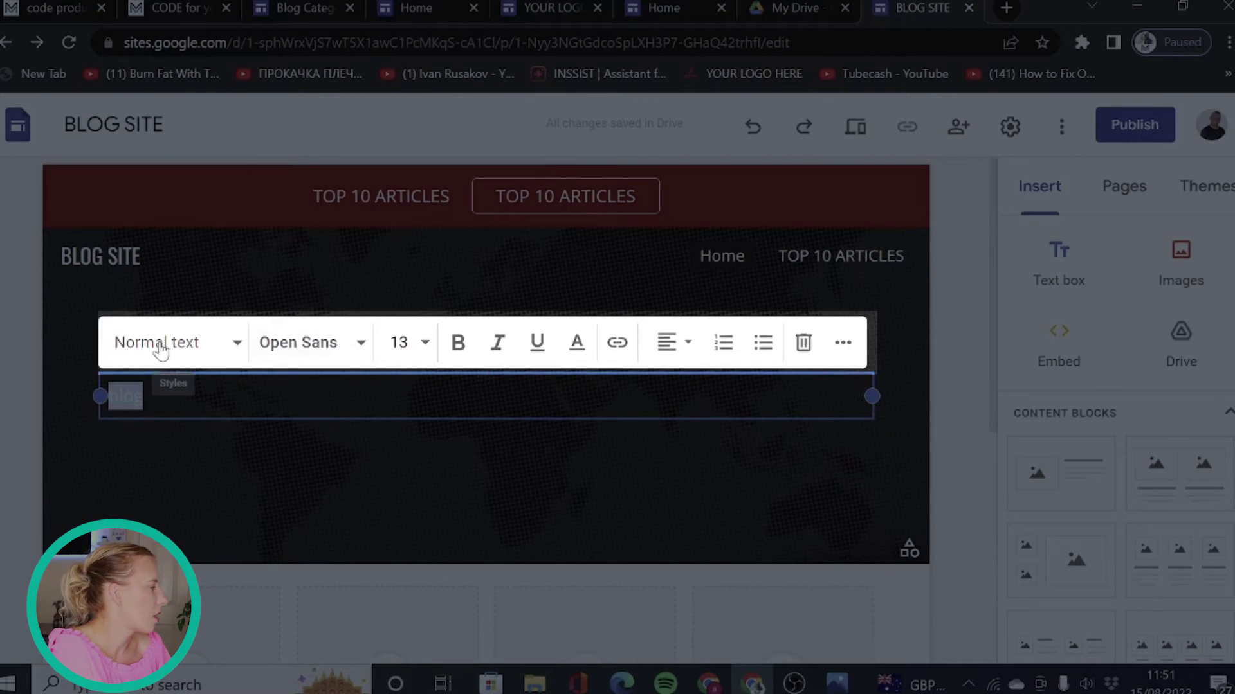
left_click(905, 395)
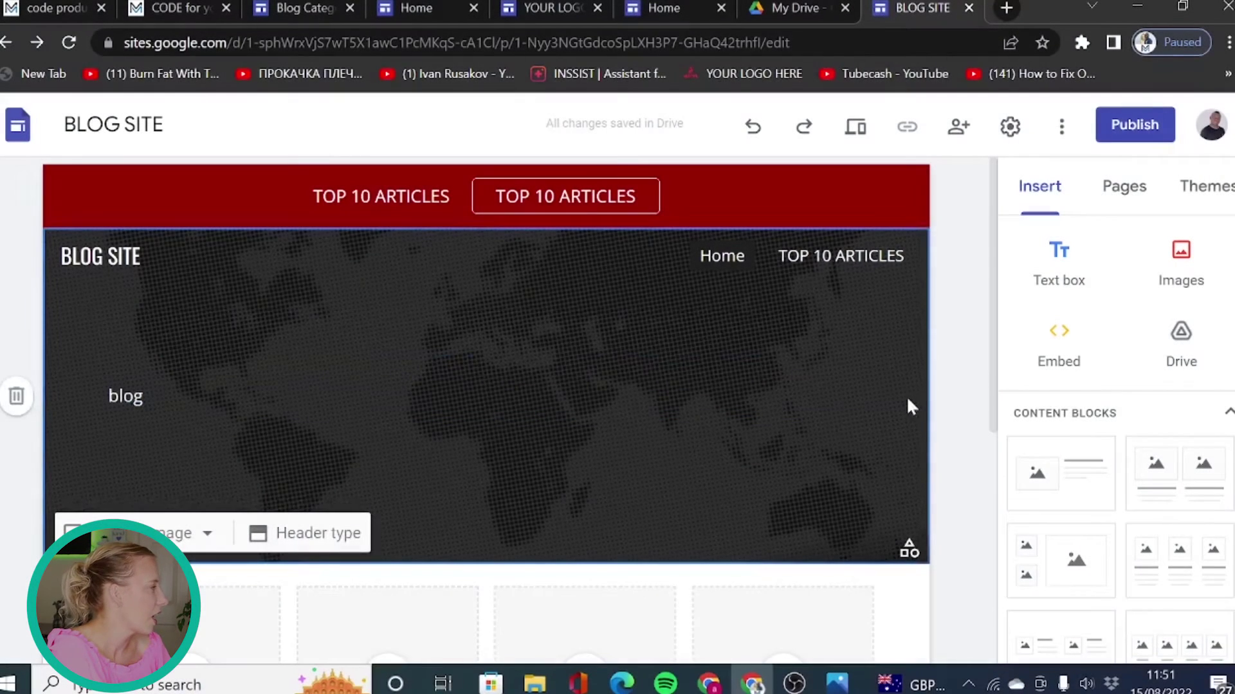
Step: In the Blog Category site, check the link on the Must Haves Now post title
left_click(305, 5)
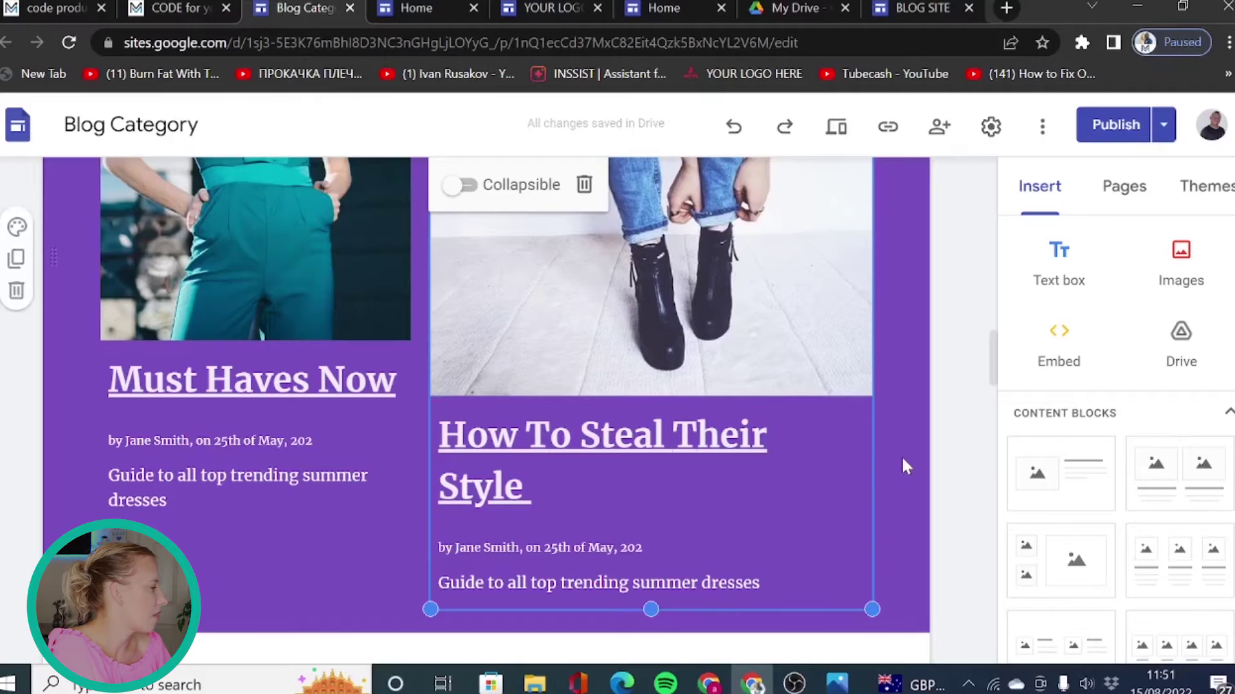
scroll(901, 456, "down", 2)
scroll(901, 456, "down", 3)
scroll(904, 460, "down", 5)
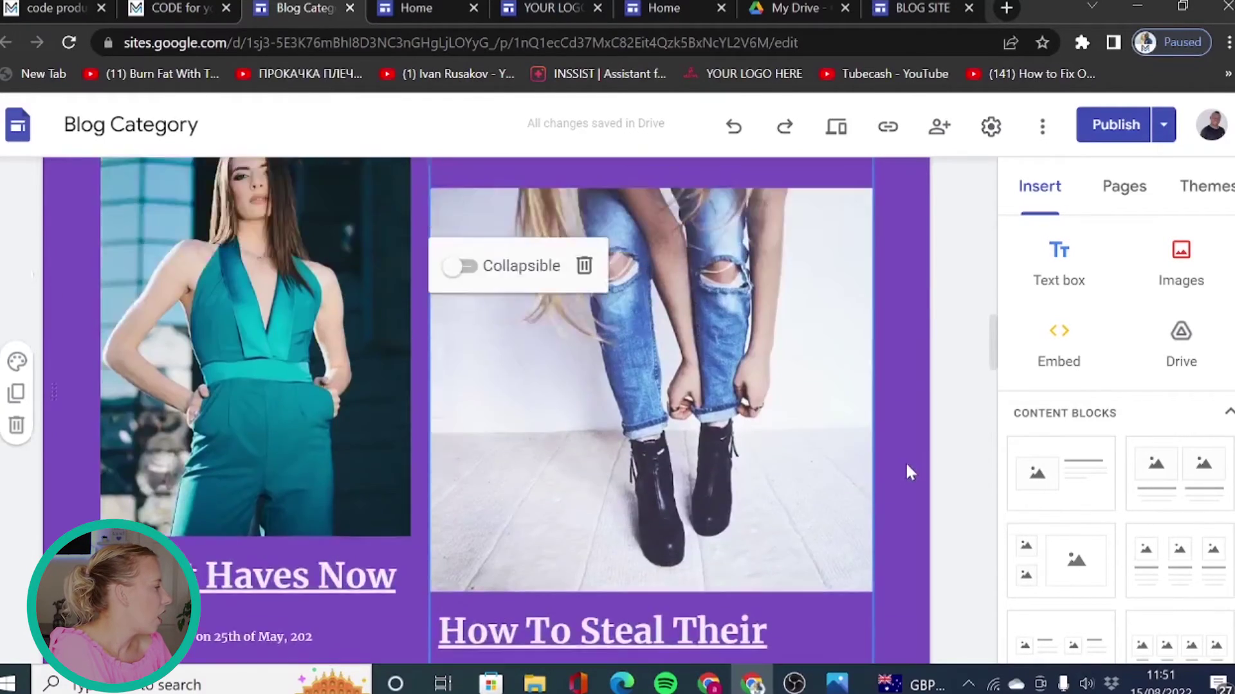
scroll(908, 461, "down", 2)
left_click(911, 465)
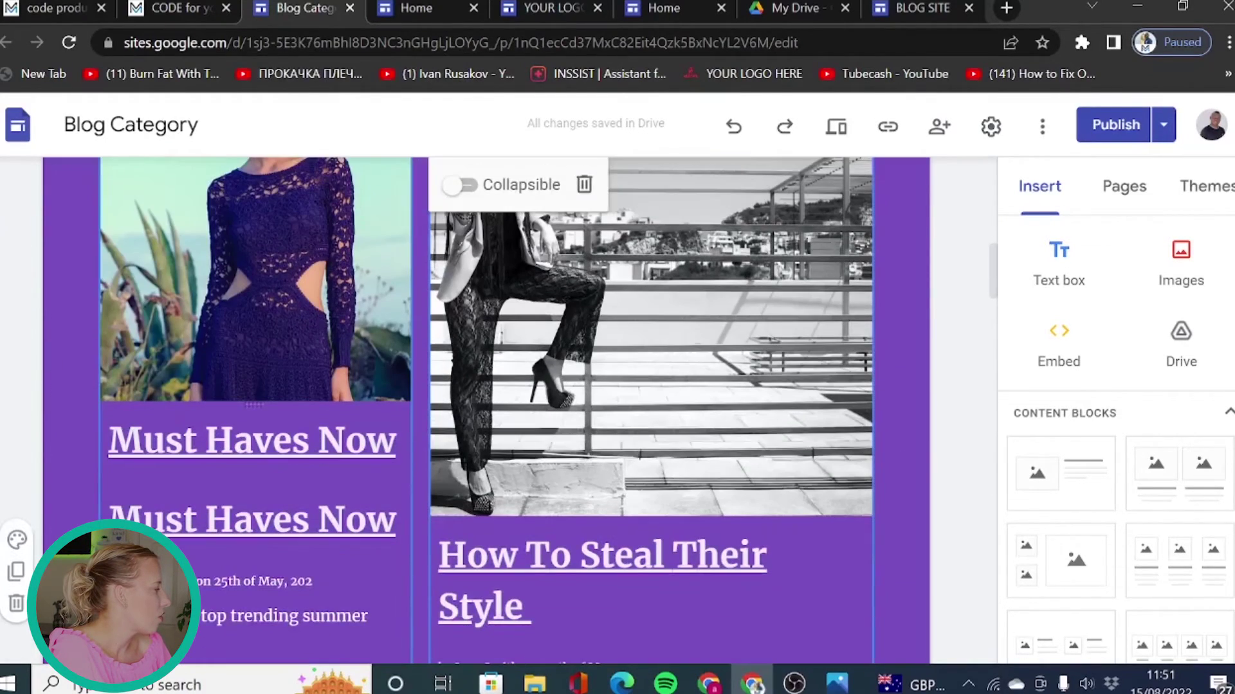
left_click(252, 517)
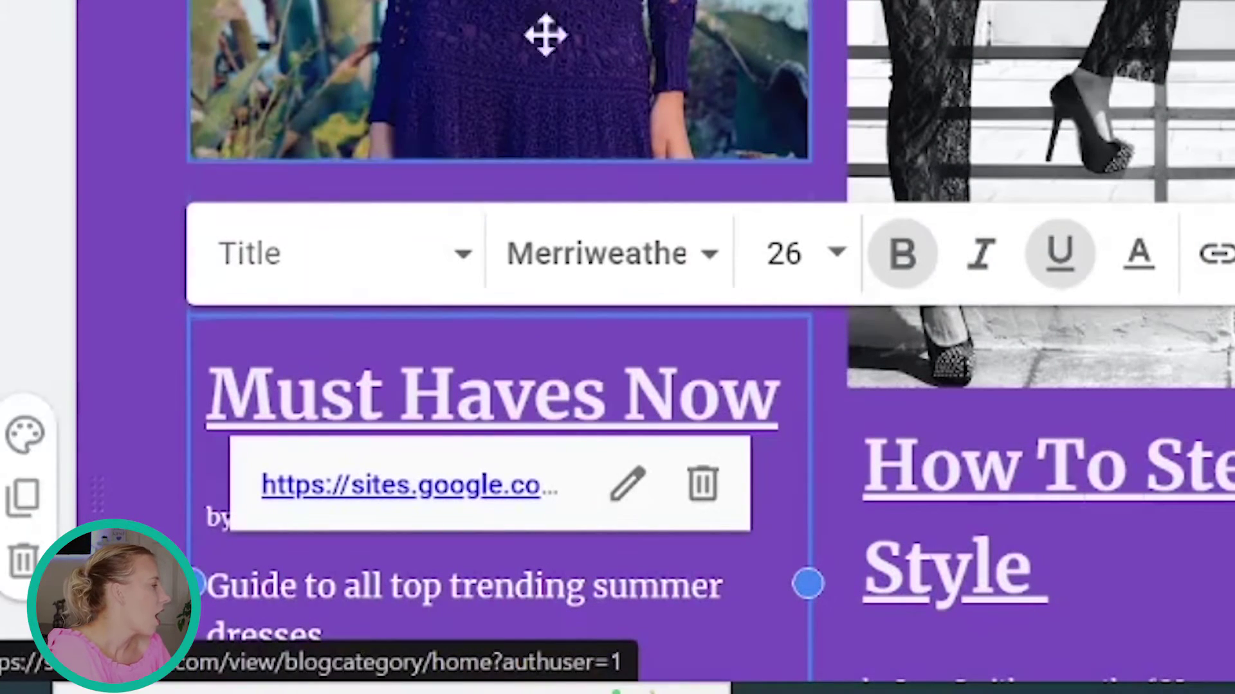
left_click(935, 573)
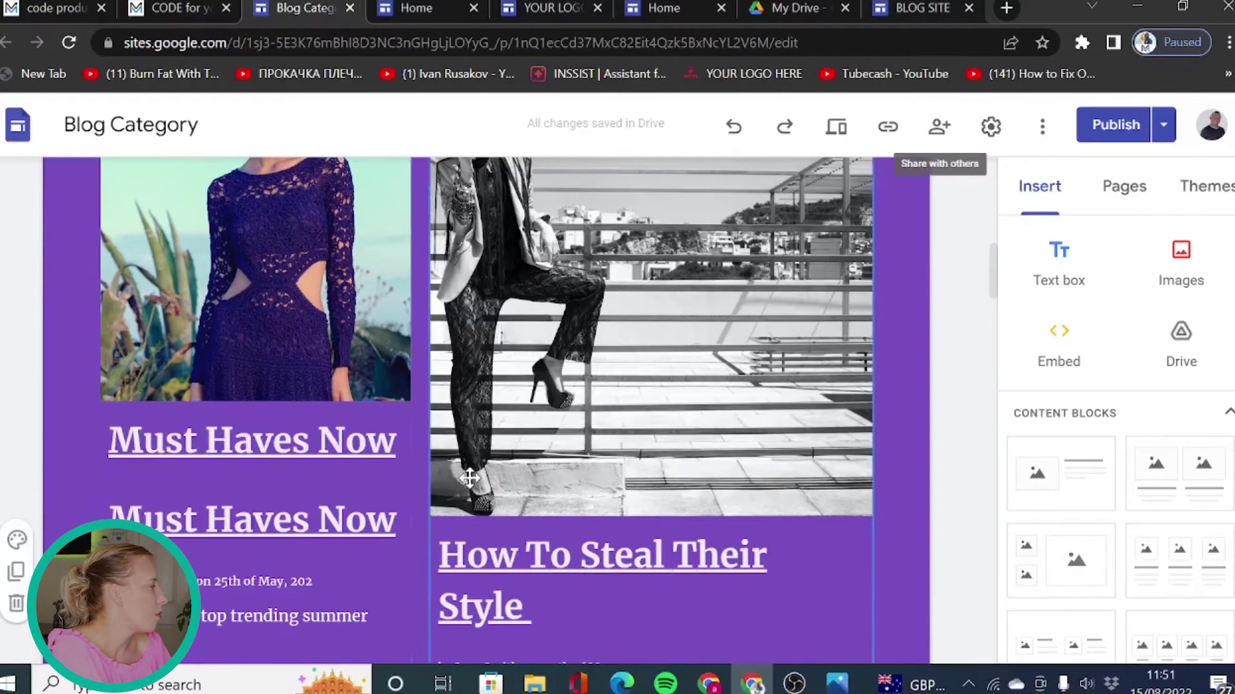
Step: Inspect a post's summary paragraph and its READ MORE button
scroll(469, 480, "down", 5)
scroll(469, 480, "down", 3)
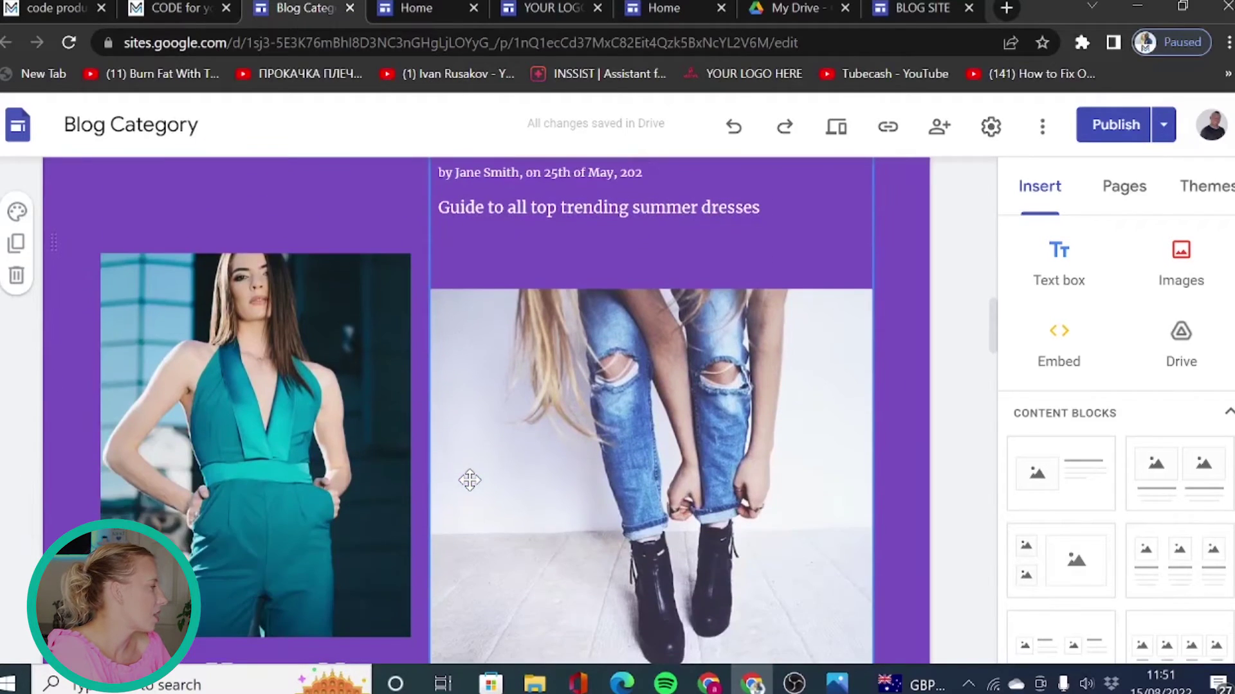
scroll(469, 481, "up", 4)
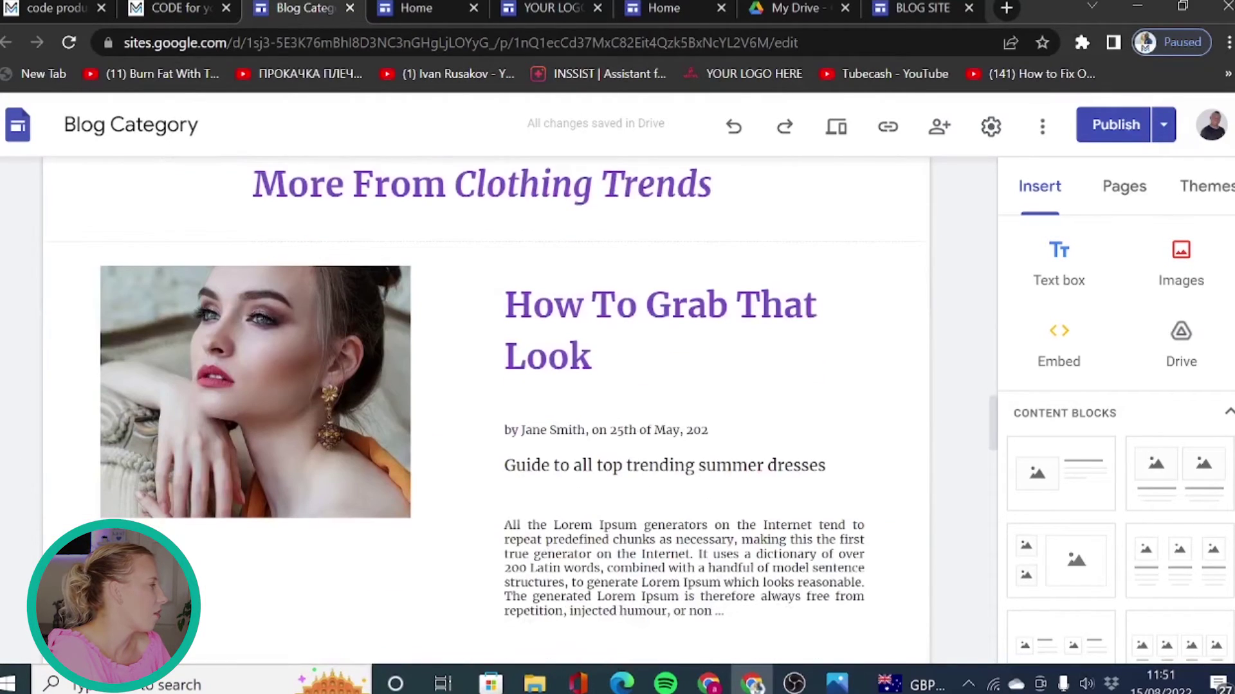
scroll(472, 486, "down", 3)
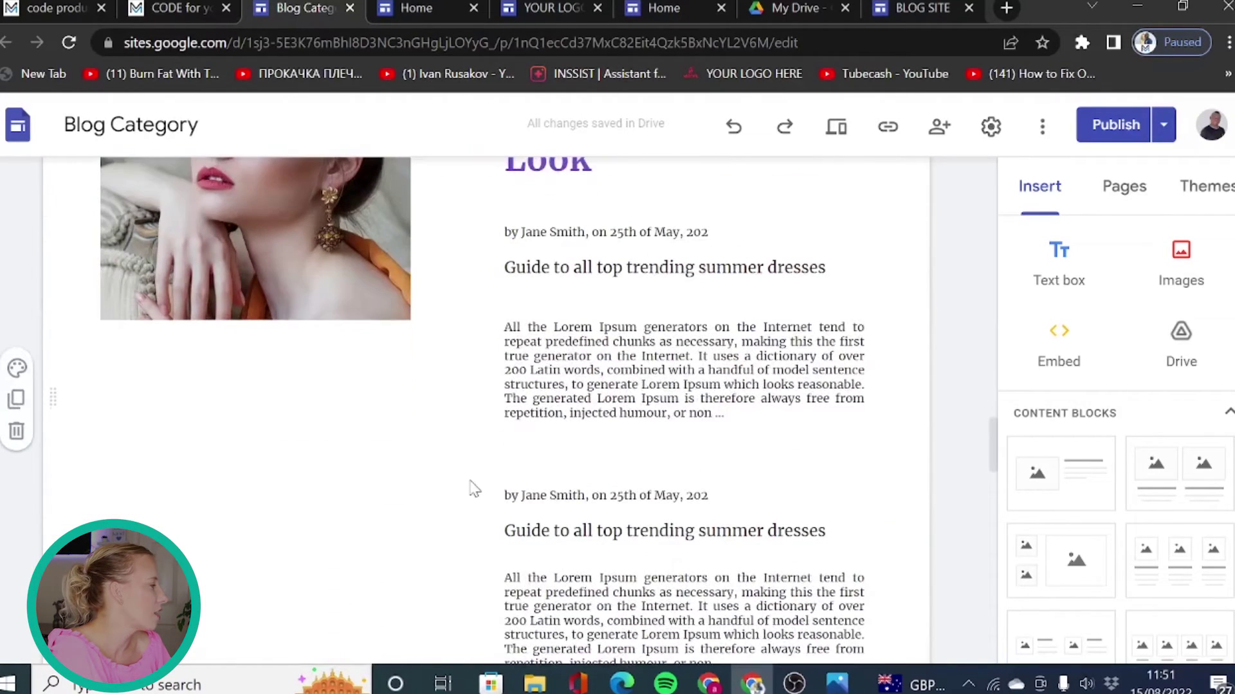
scroll(608, 550, "down", 5)
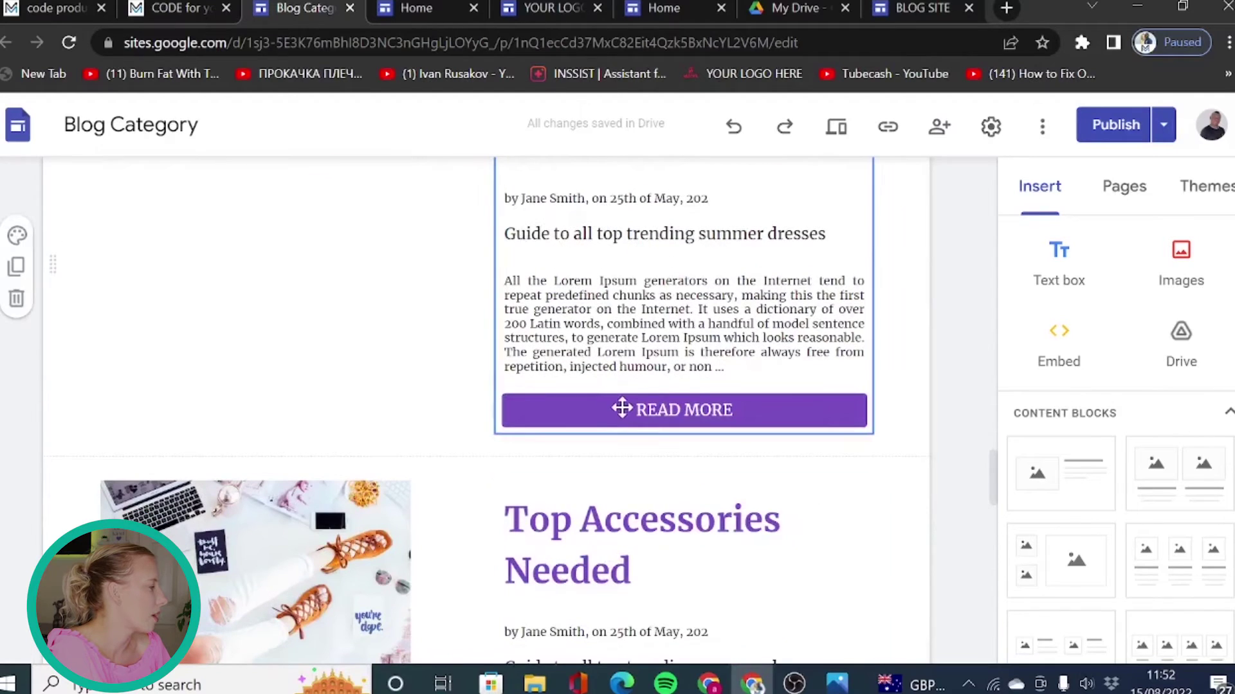
left_click(734, 337)
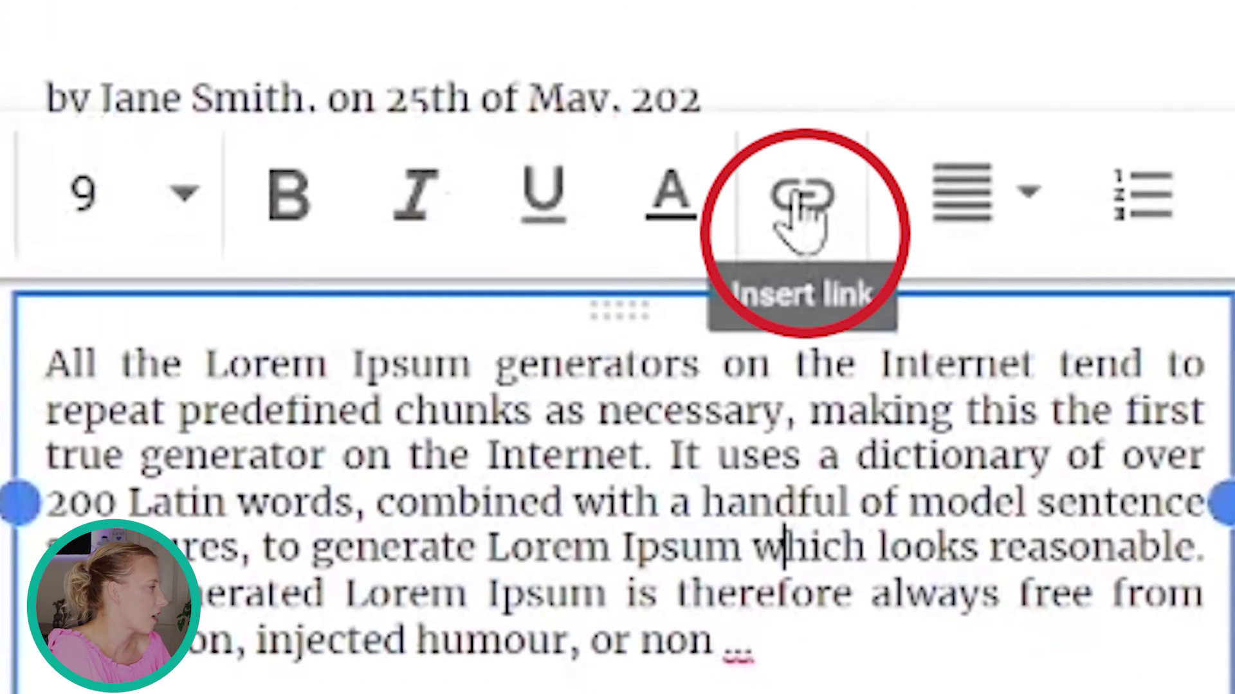
left_click(699, 396)
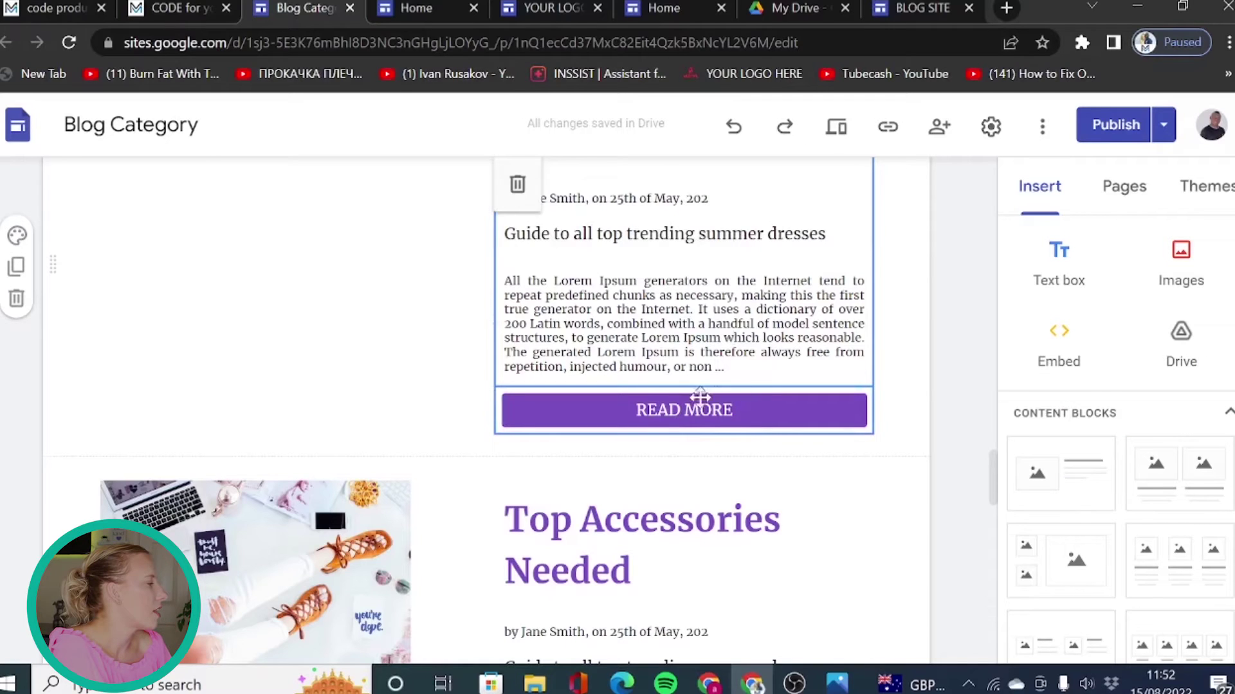
left_click(697, 426)
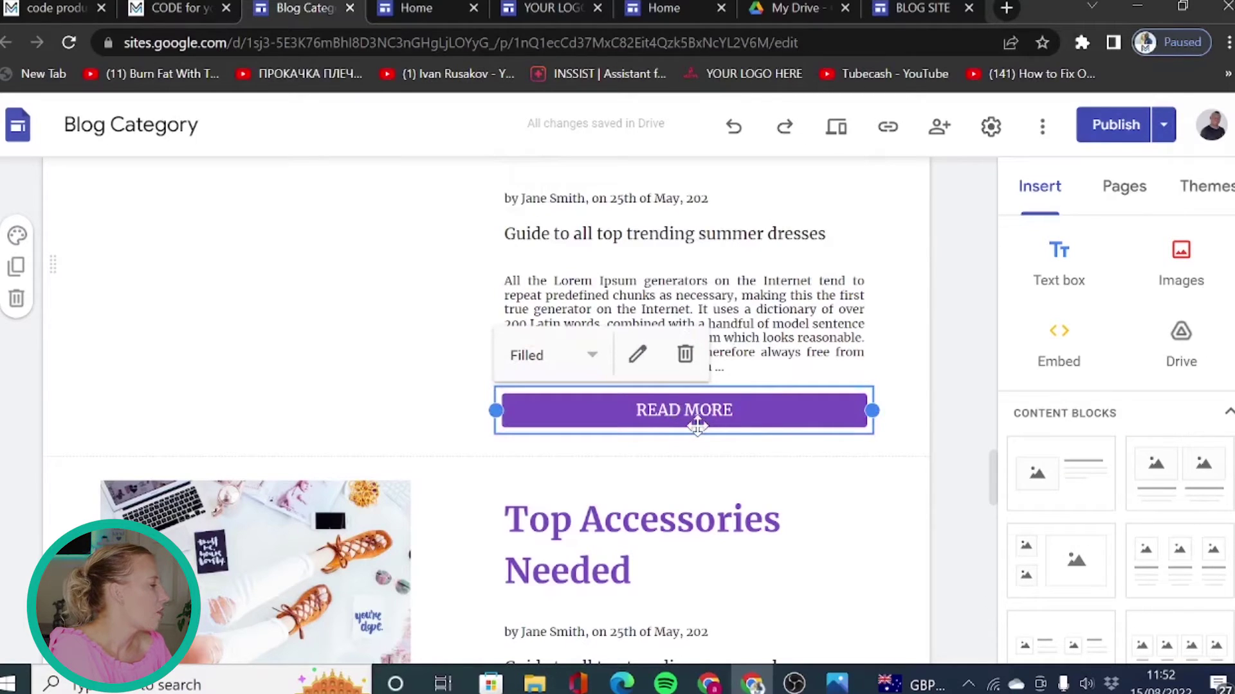
Step: Insert a READ NOW button linked to TOP 10 ARTICLES, then widen and centre it
left_click(920, 8)
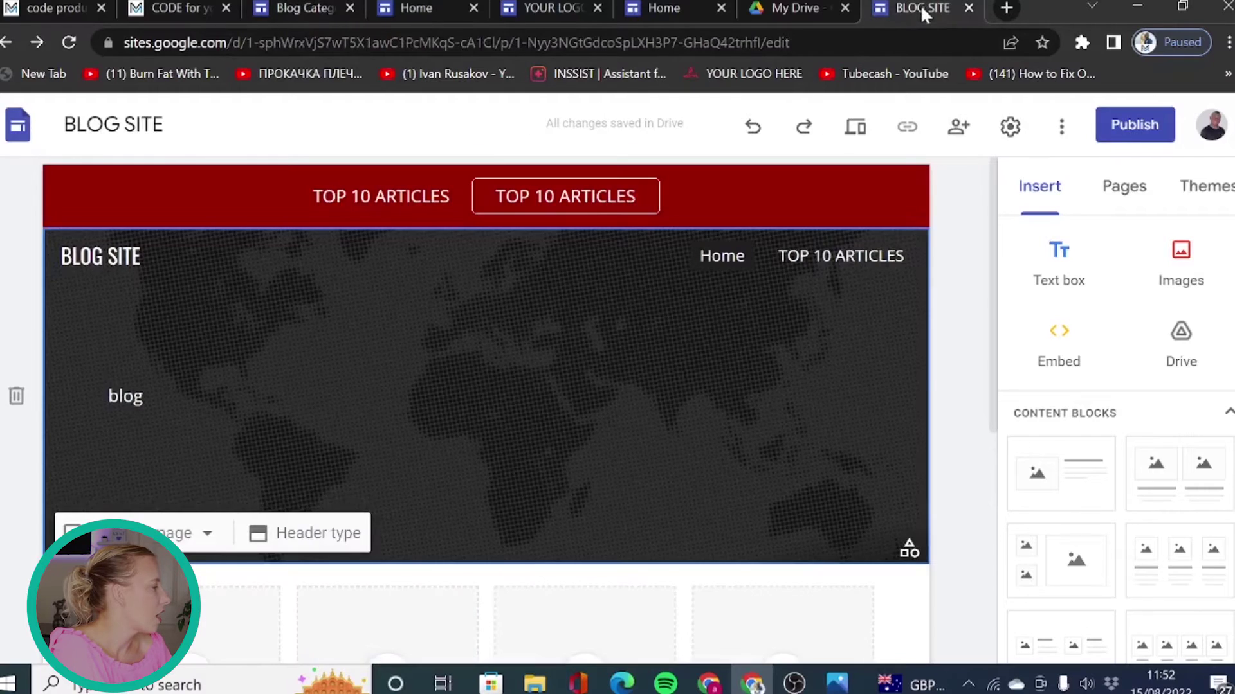
scroll(1190, 446, "down", 5)
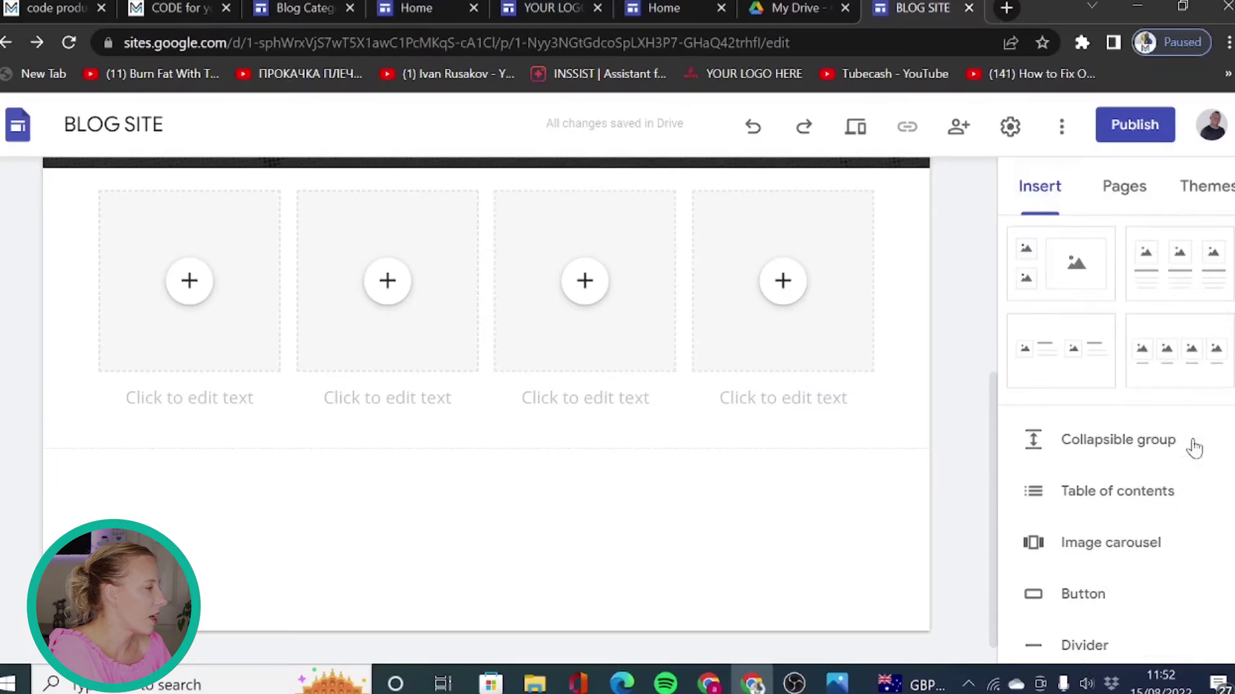
scroll(1190, 450, "down", 5)
left_click(1096, 296)
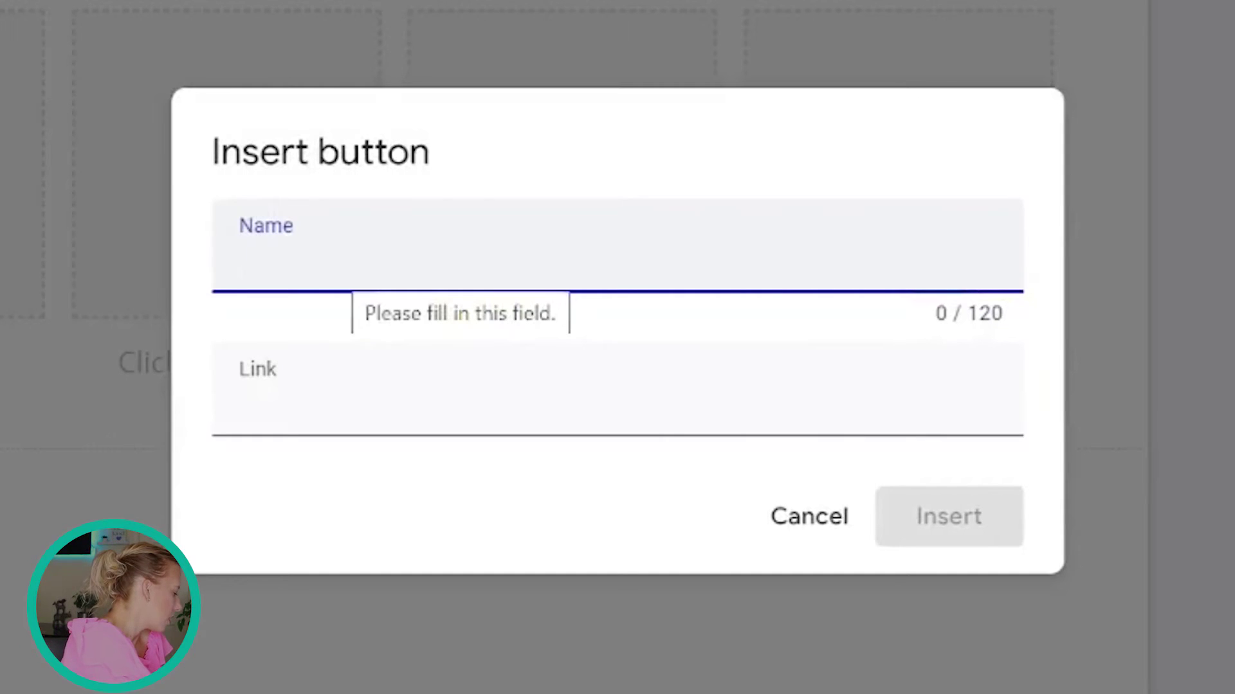
type("READ NOW")
left_click(334, 402)
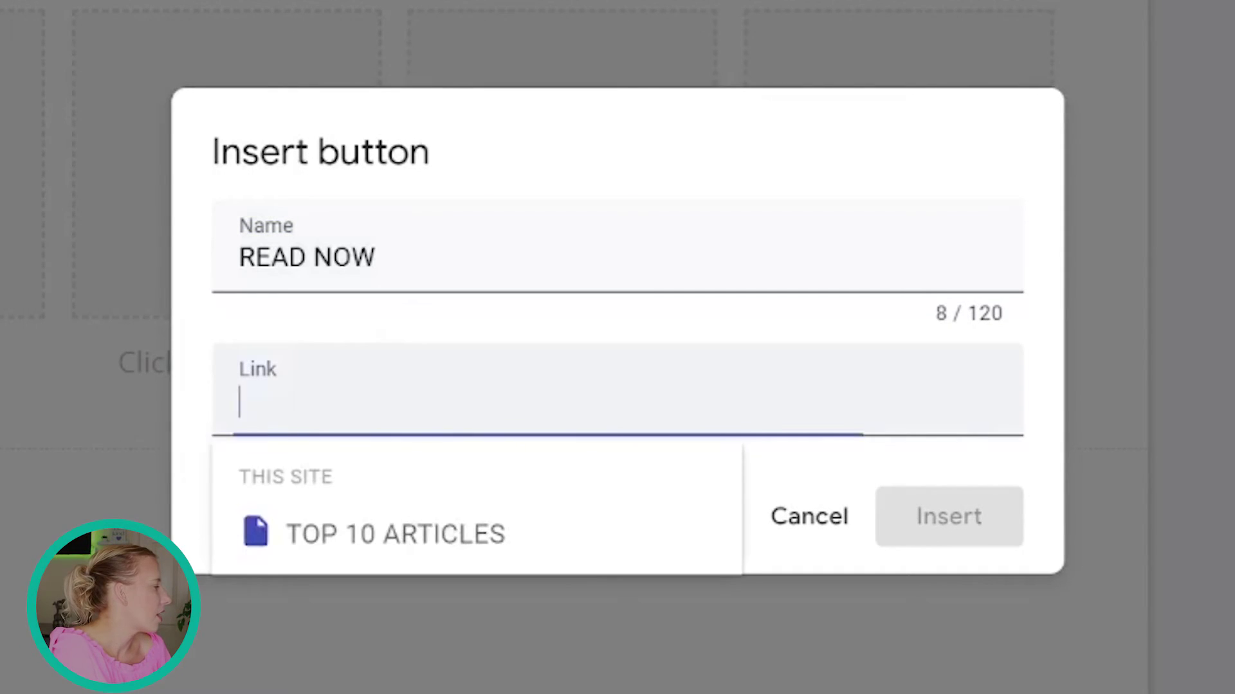
left_click(390, 546)
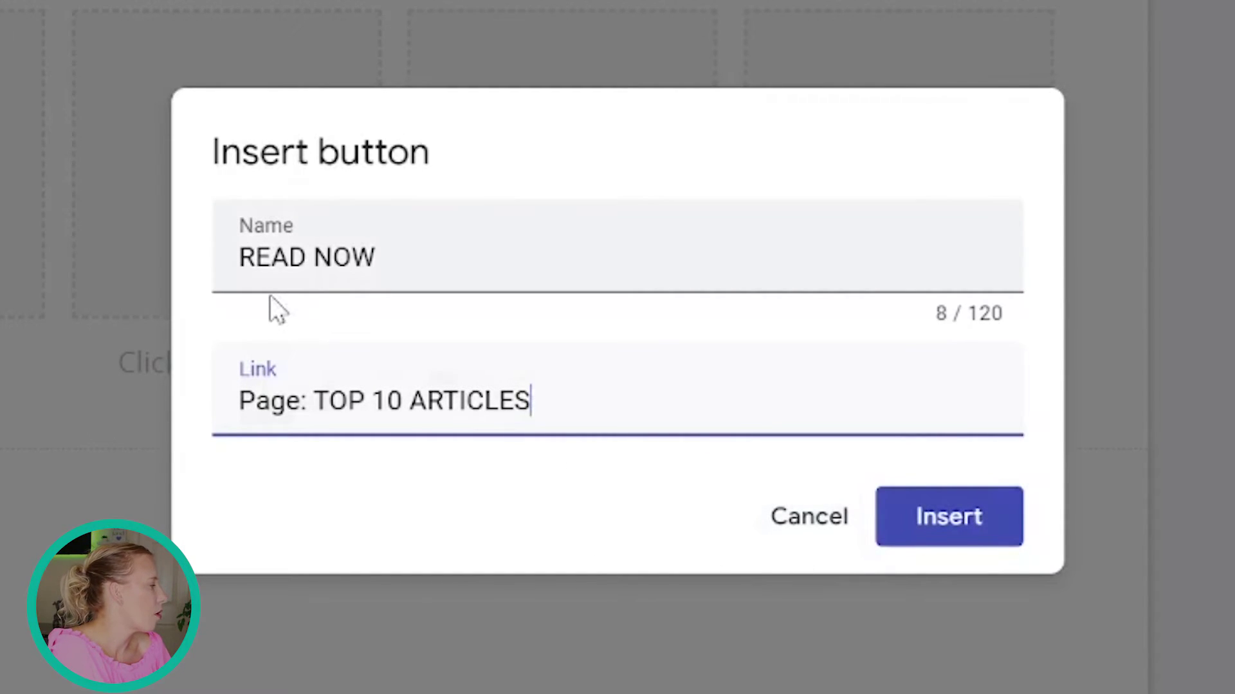
left_click(945, 540)
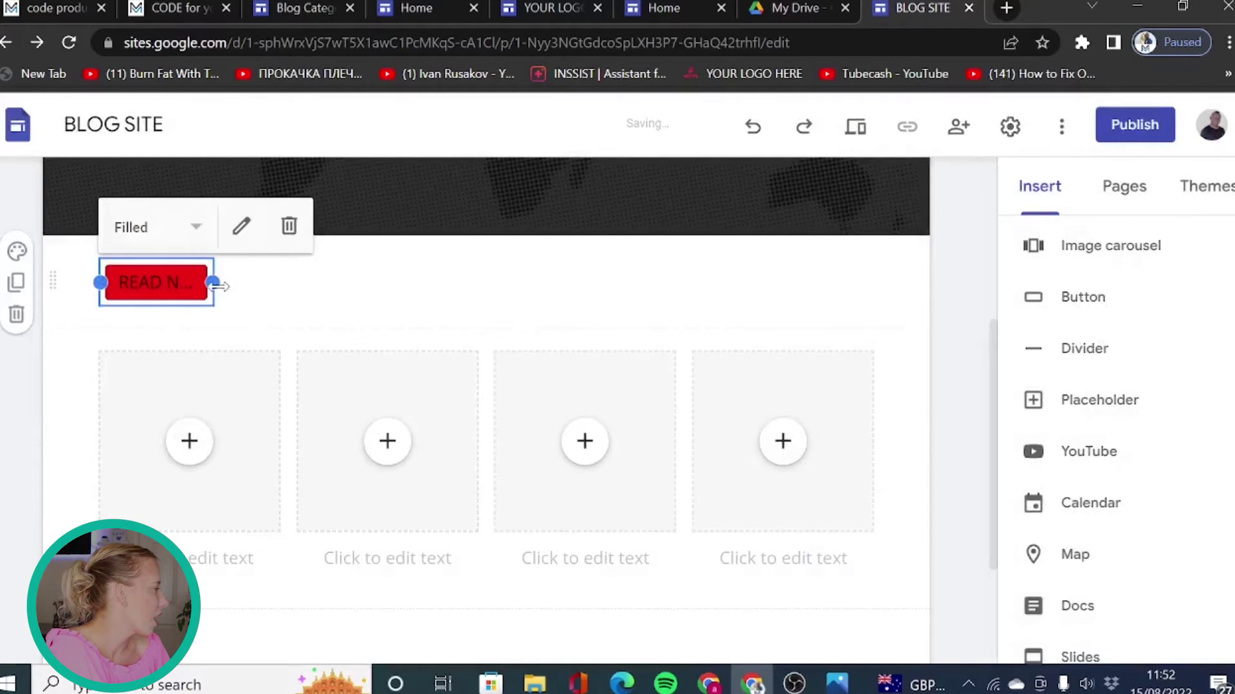
mouse_move(218, 286)
left_mouse_down()
mouse_move(499, 273)
mouse_move(468, 262)
left_mouse_up()
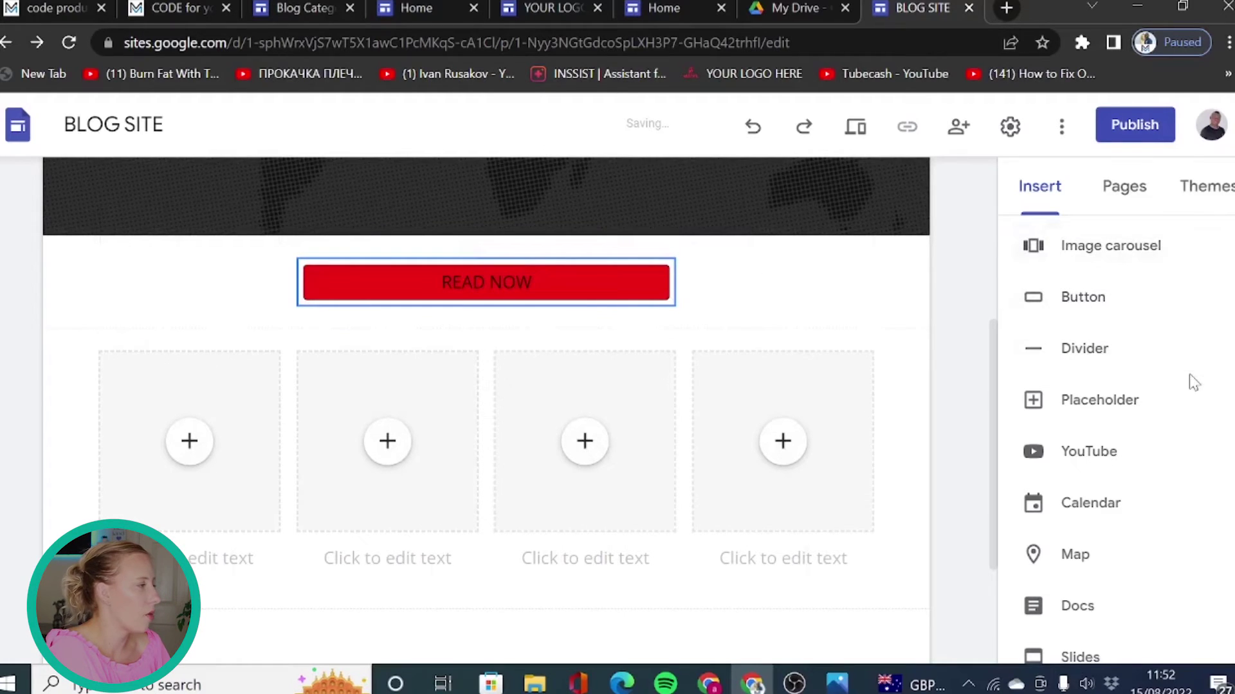
scroll(1185, 394, "up", 1)
scroll(1185, 395, "up", 5)
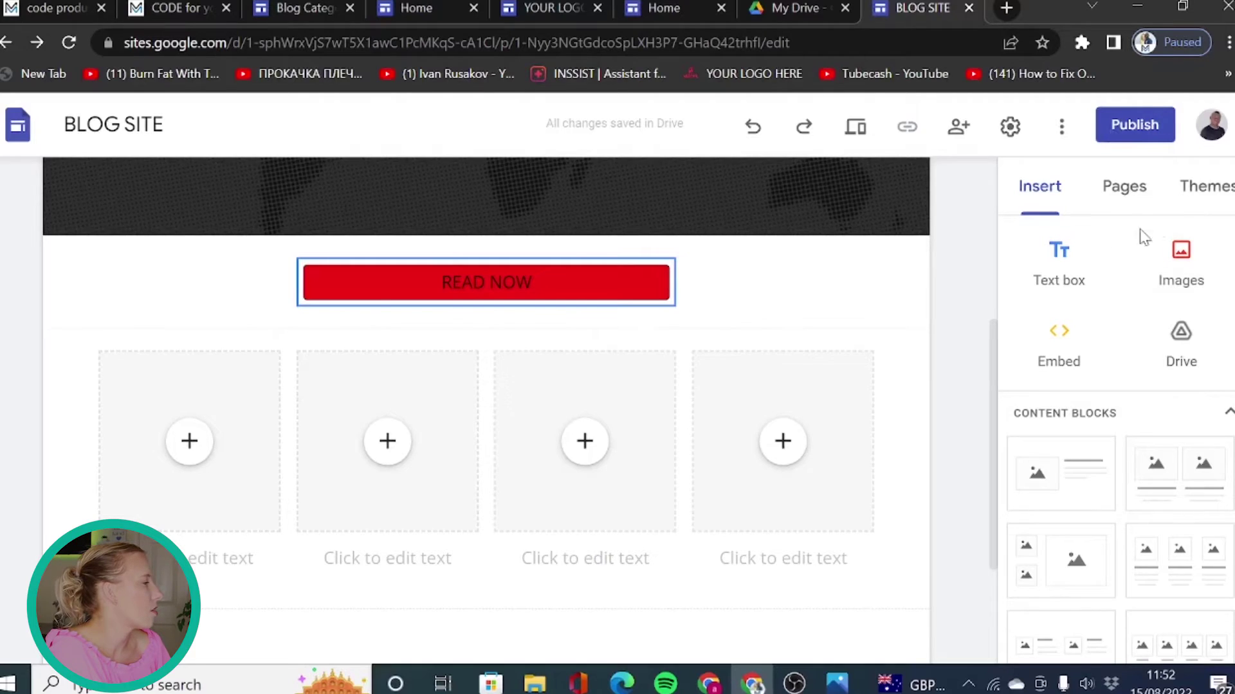
Step: Try the Impression theme with blue-grey colour and Frank font, then revert the colour to red
left_click(1207, 193)
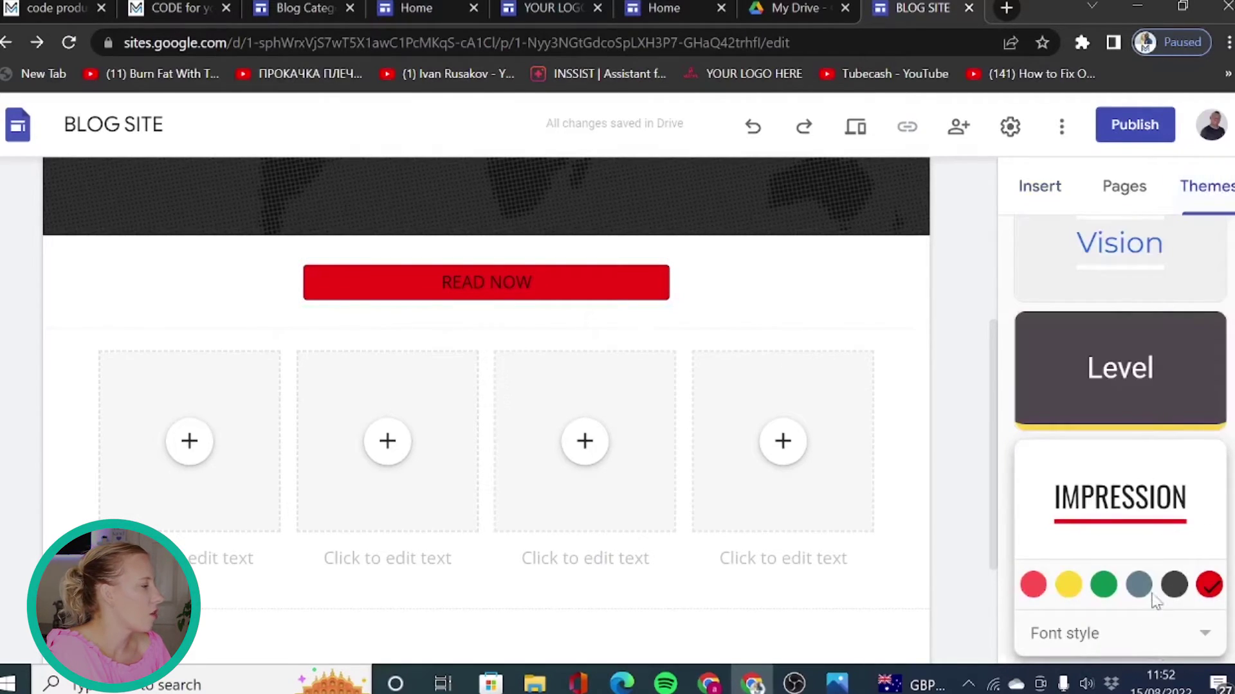
left_click(1138, 586)
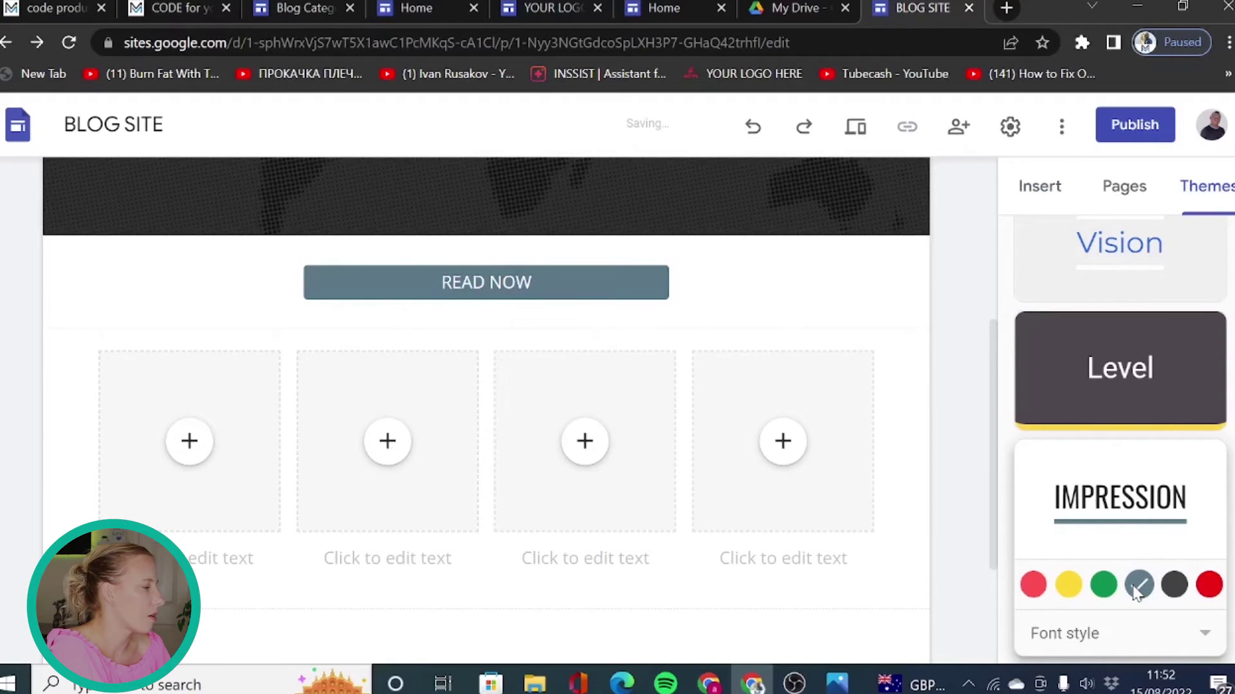
left_click(1204, 635)
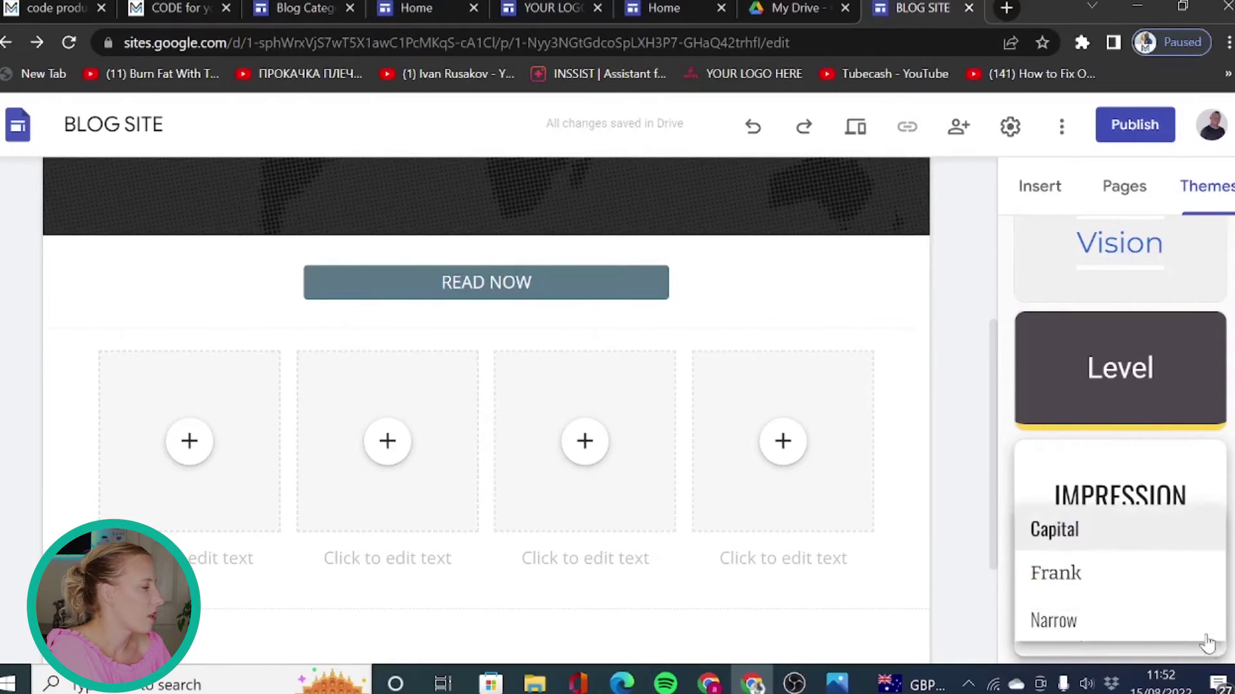
left_click(1088, 578)
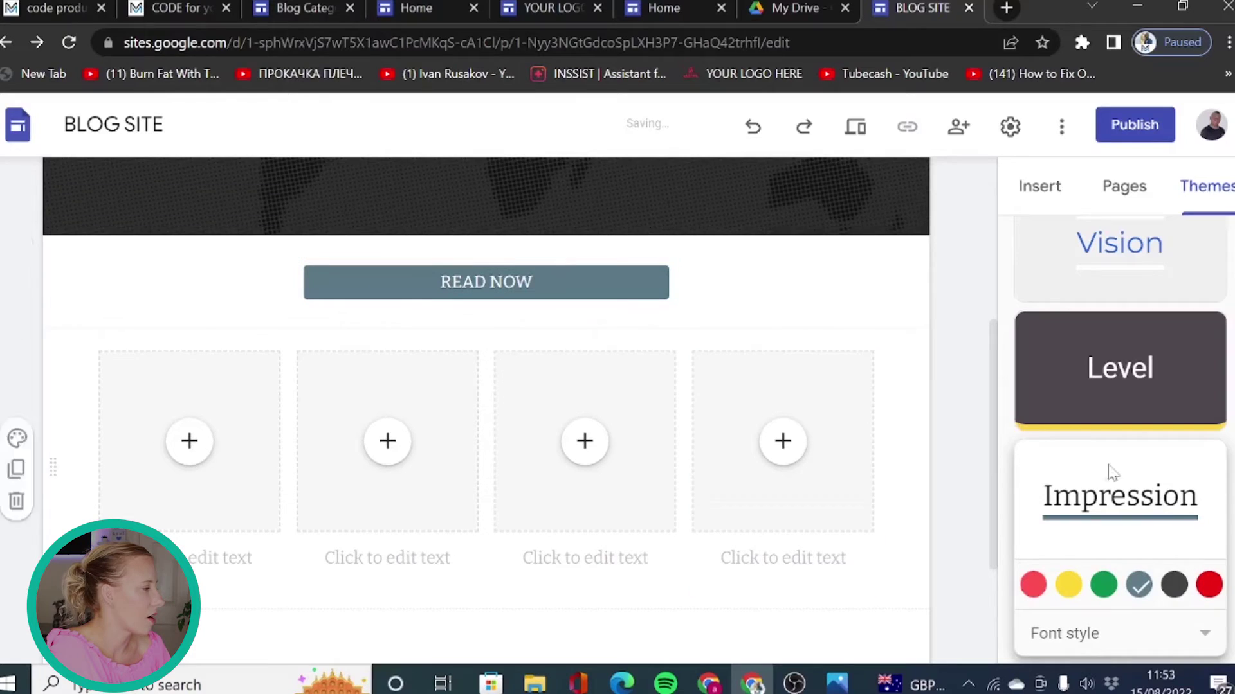
left_click(1209, 586)
Step: Switch to the Blog Category site and scroll through its page
left_click(278, 9)
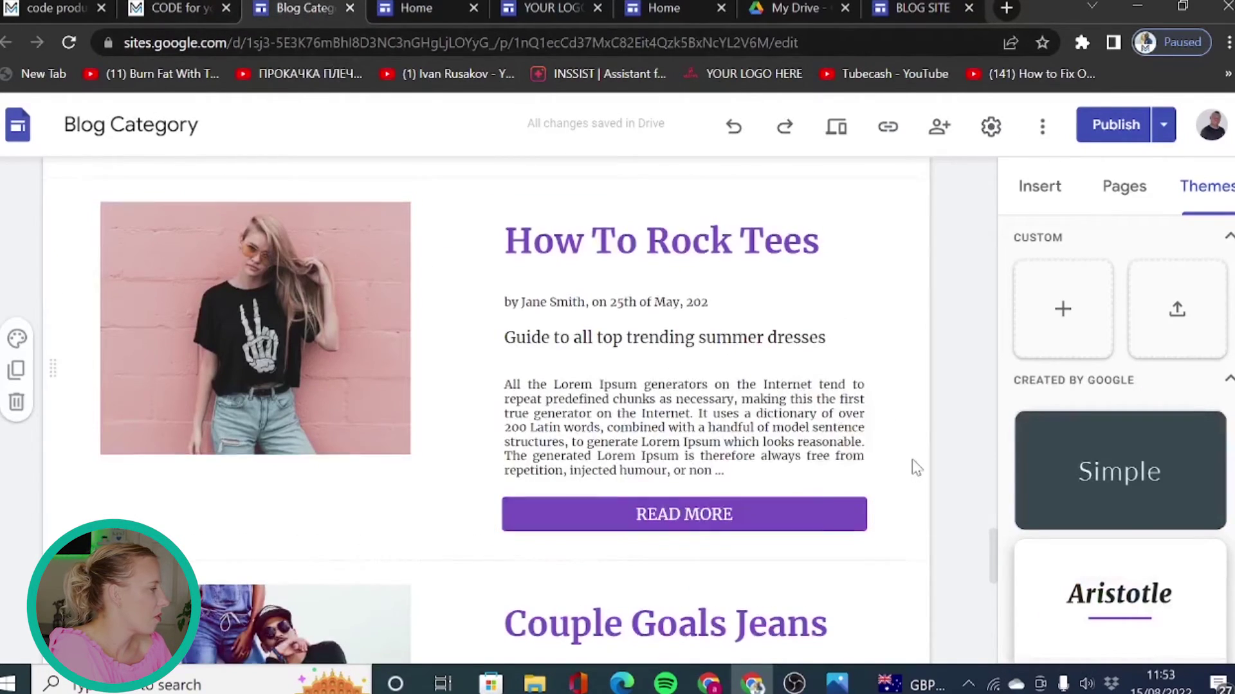
scroll(912, 460, "down", 2)
scroll(1193, 476, "down", 2)
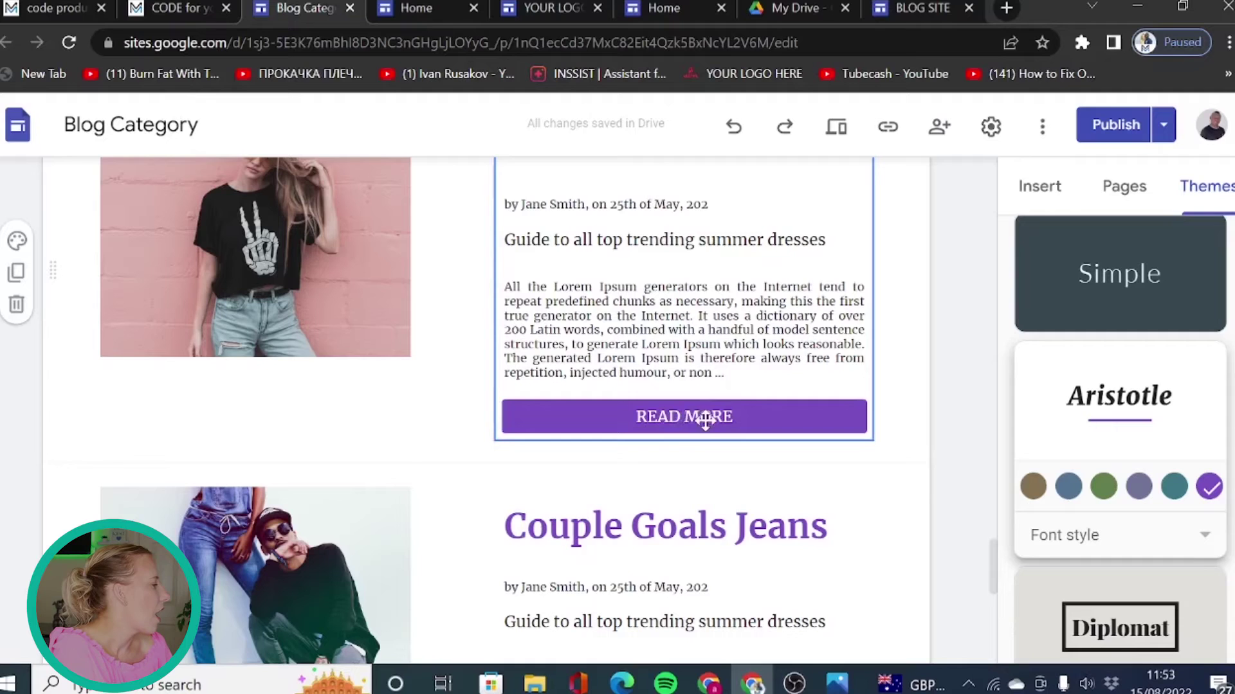
scroll(708, 419, "down", 3)
scroll(711, 422, "down", 3)
scroll(711, 424, "down", 4)
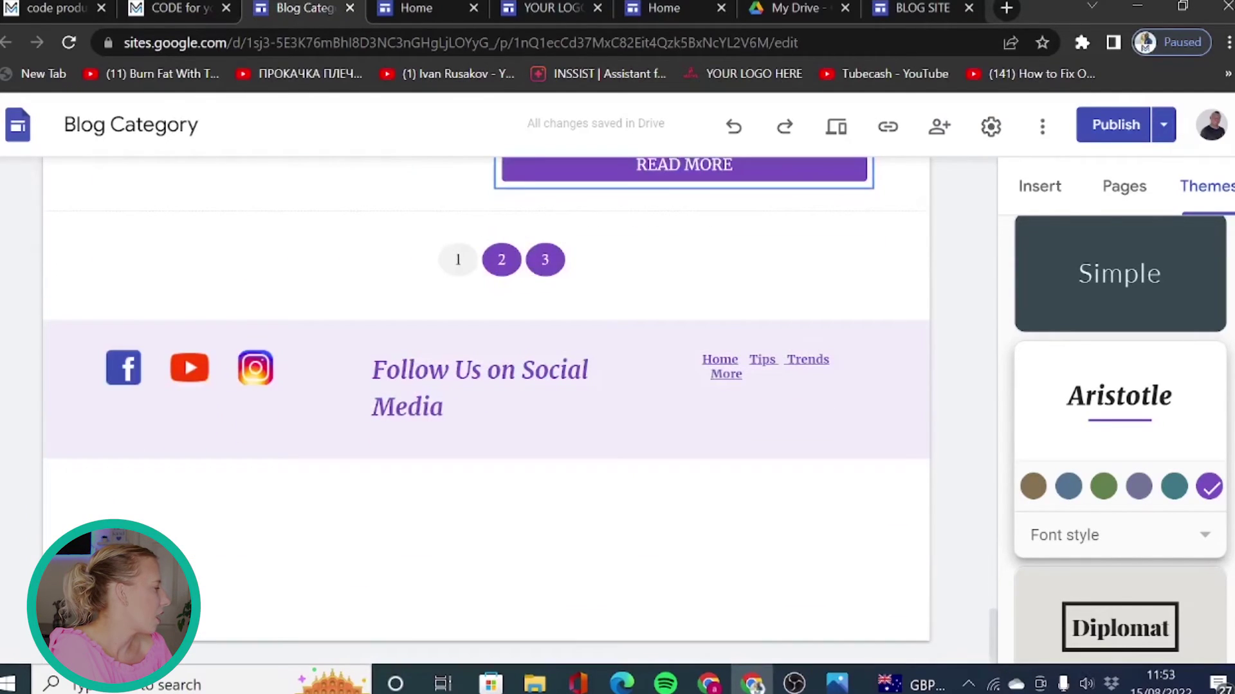
scroll(712, 430, "up", 10)
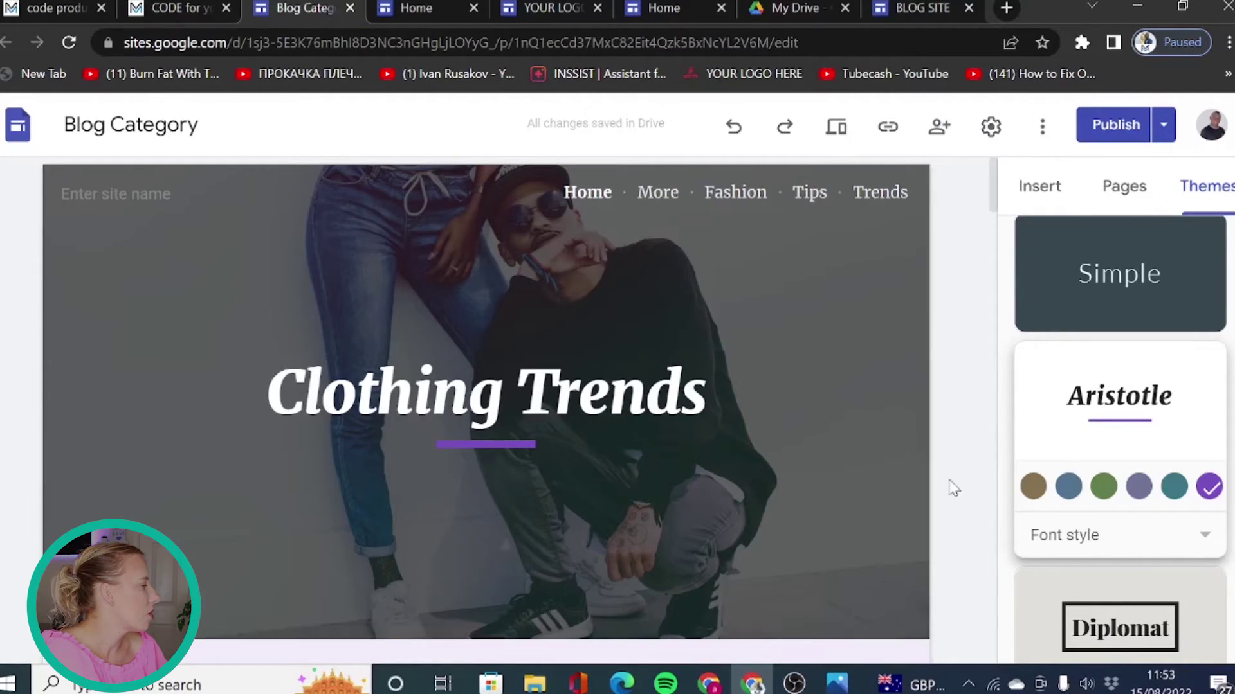
scroll(918, 441, "down", 5)
scroll(918, 441, "down", 5)
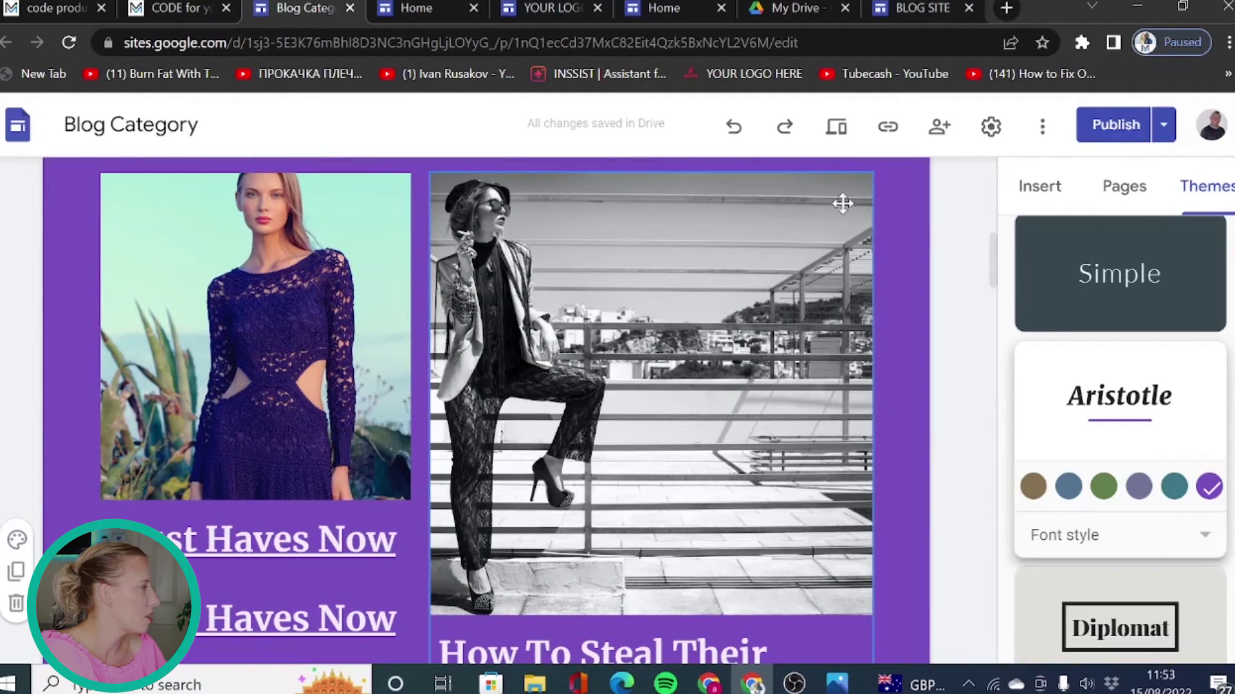
Step: Preview the Blog Category site at phone size and scroll through the page
left_click(835, 135)
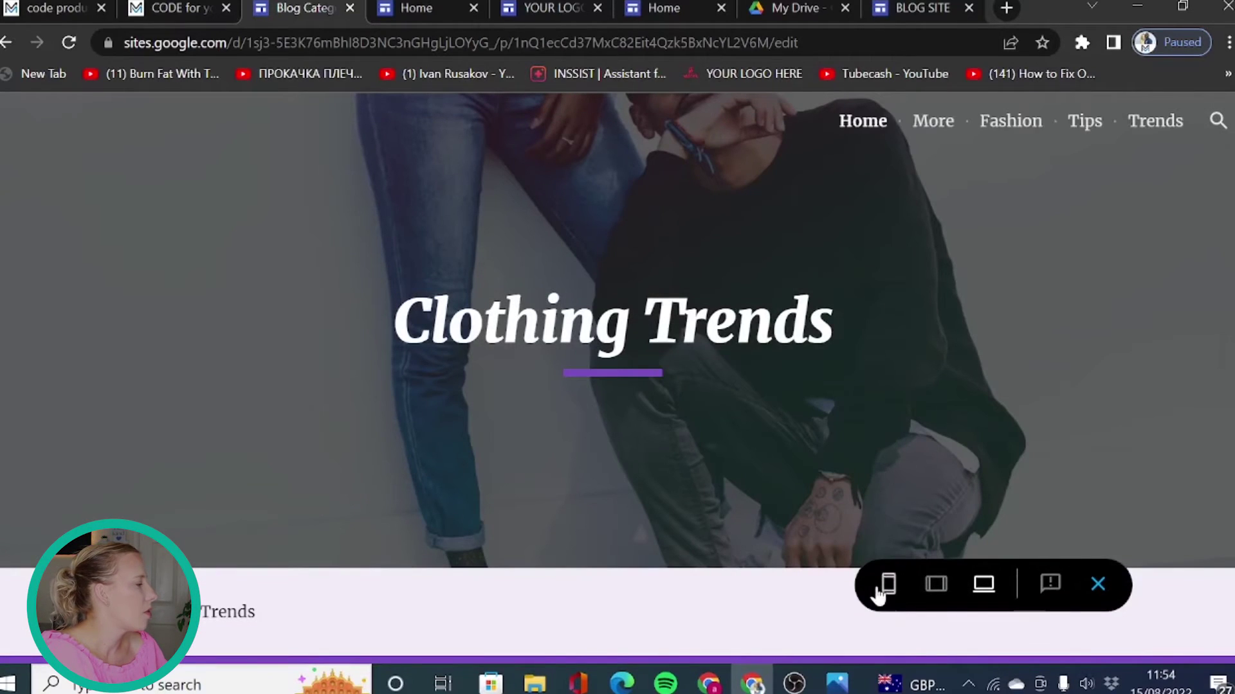
left_click(884, 589)
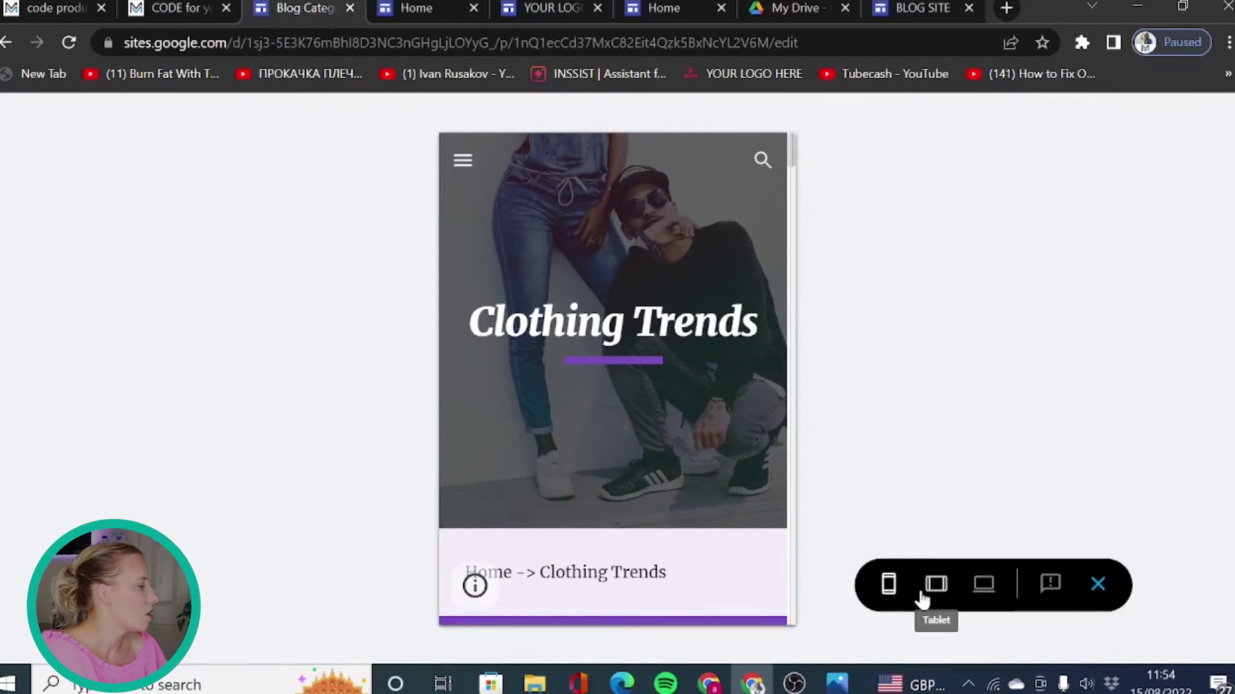
scroll(734, 387, "down", 5)
scroll(725, 386, "down", 3)
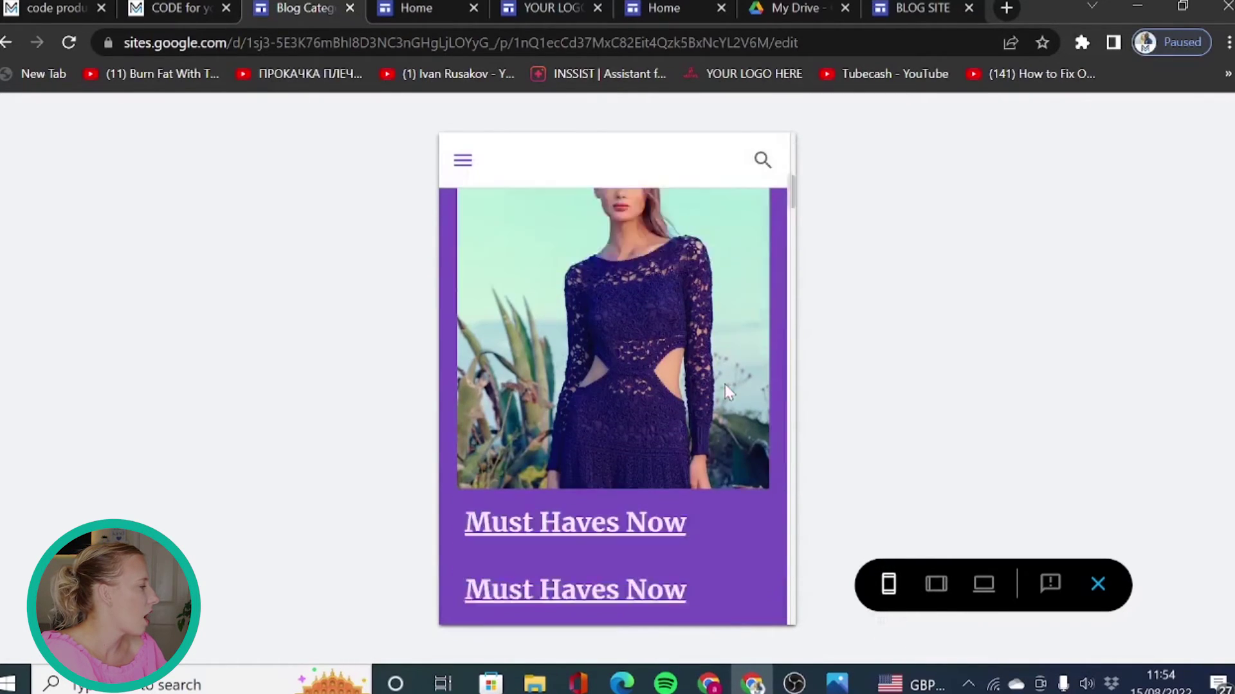
scroll(725, 385, "down", 5)
scroll(725, 385, "down", 3)
scroll(725, 390, "down", 5)
scroll(725, 390, "down", 5)
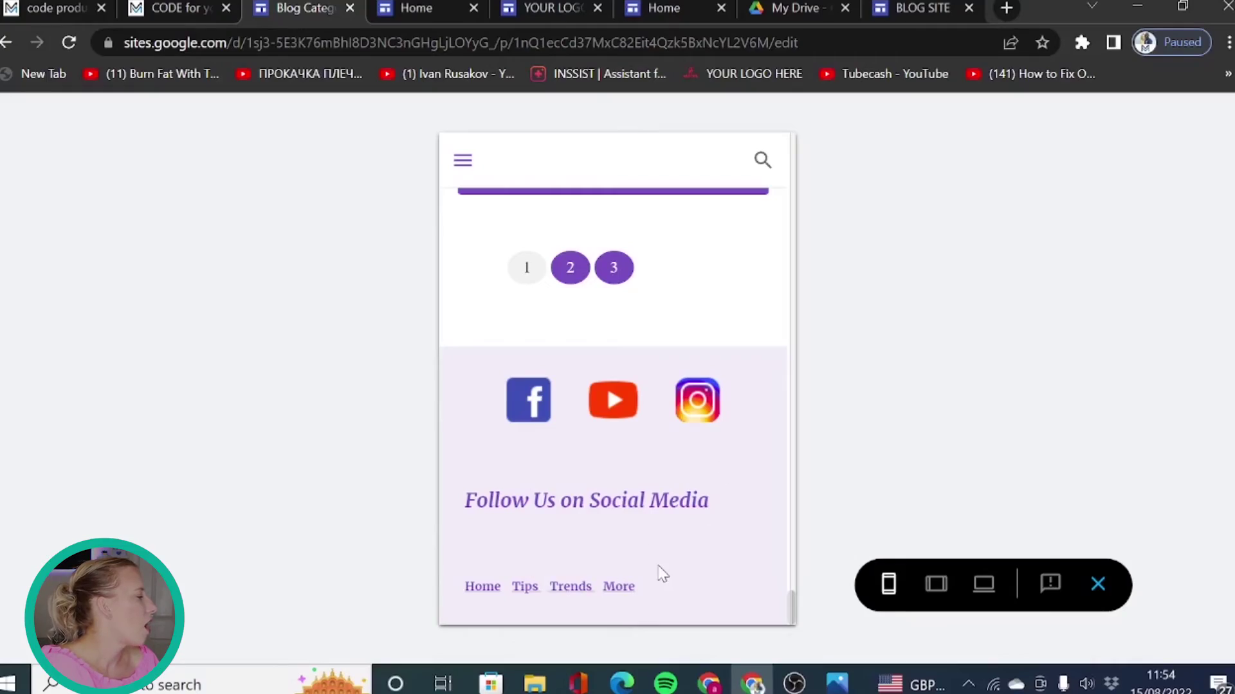
scroll(662, 572, "up", 5)
scroll(663, 572, "up", 5)
scroll(662, 572, "up", 3)
scroll(664, 571, "up", 3)
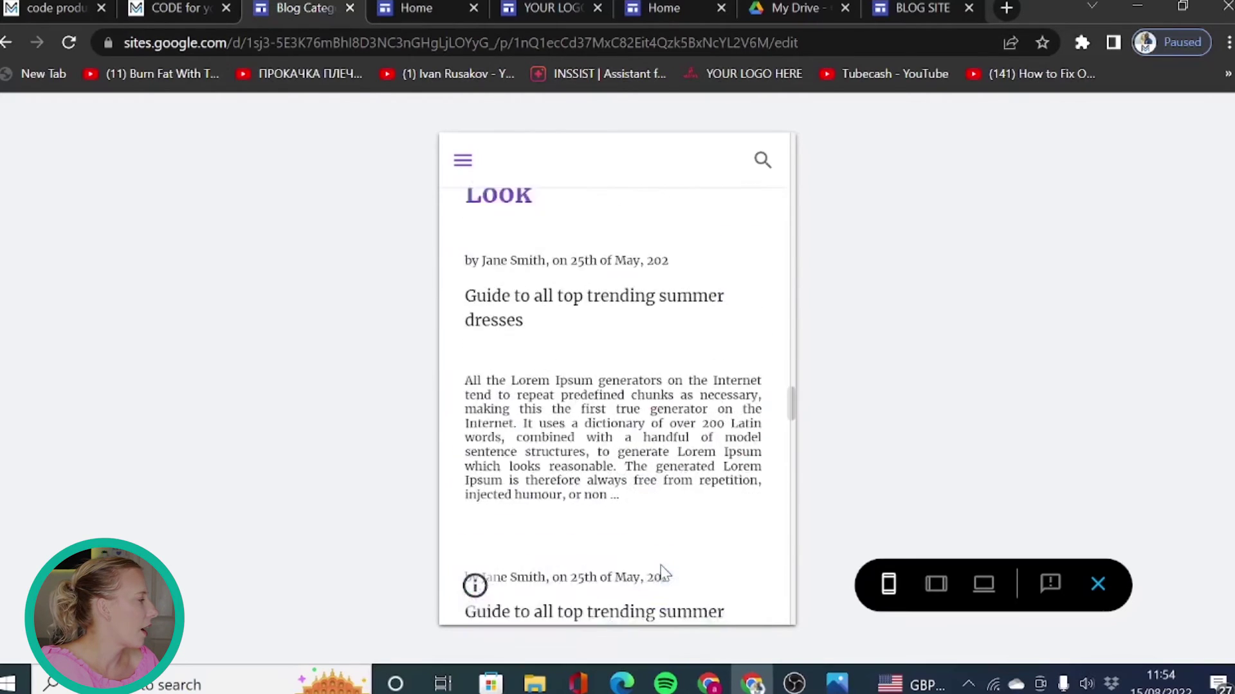
scroll(662, 572, "up", 5)
scroll(663, 572, "up", 3)
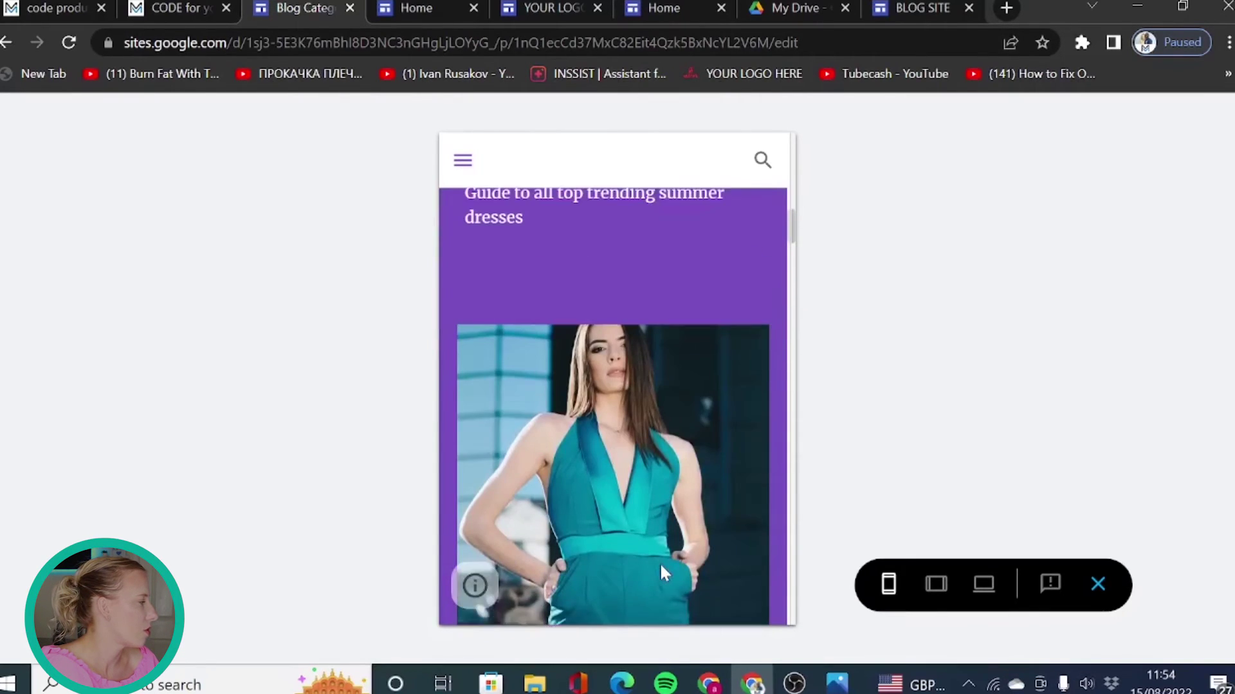
scroll(662, 569, "up", 5)
scroll(662, 569, "up", 5)
scroll(662, 569, "up", 5)
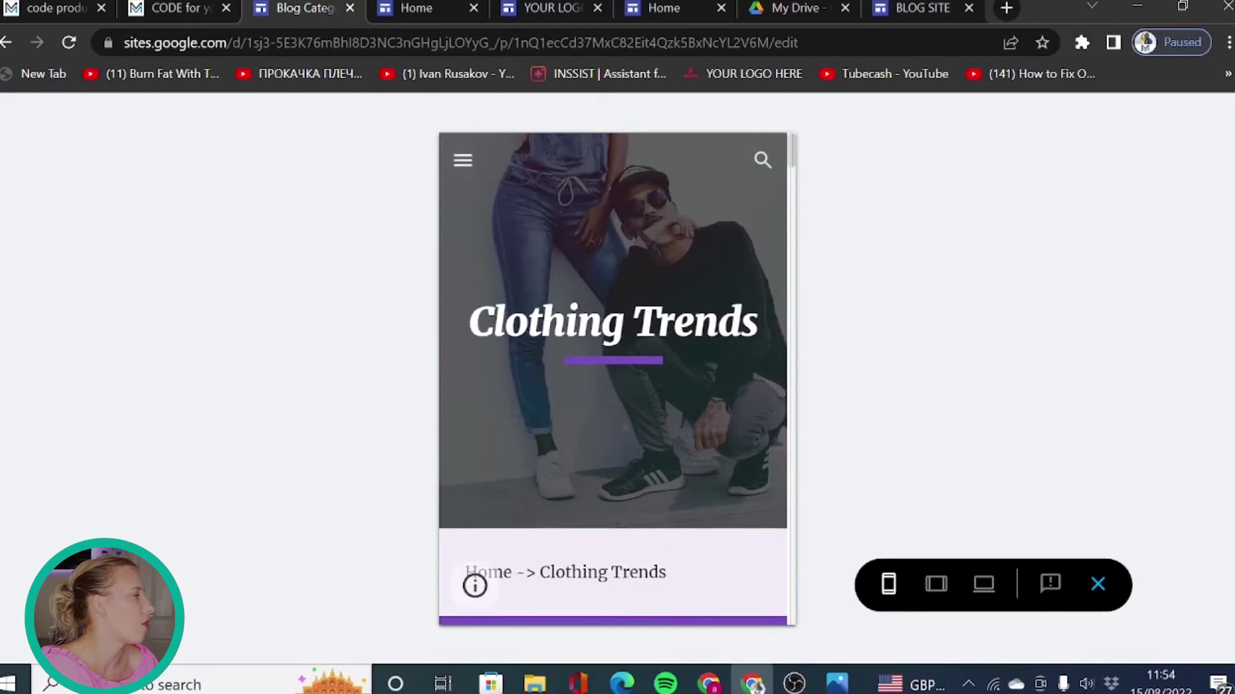
Step: Check the tablet-width preview, then exit preview
left_click(934, 598)
scroll(688, 412, "down", 5)
scroll(697, 350, "down", 5)
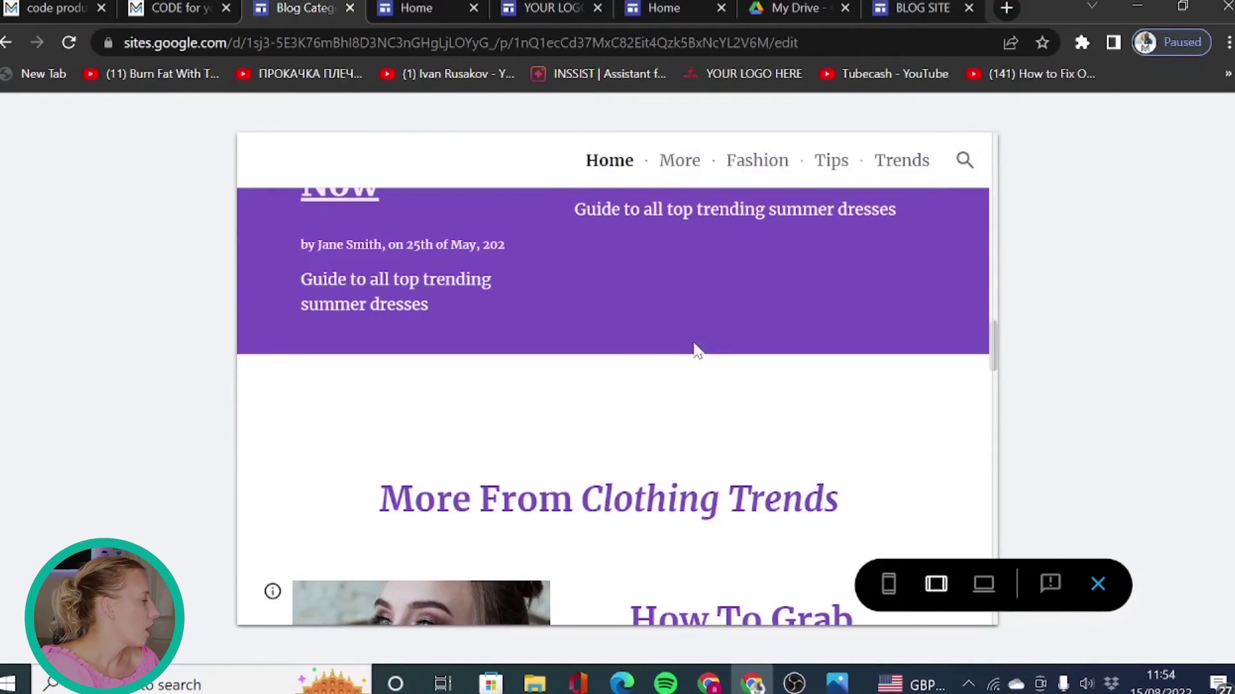
left_click(1096, 585)
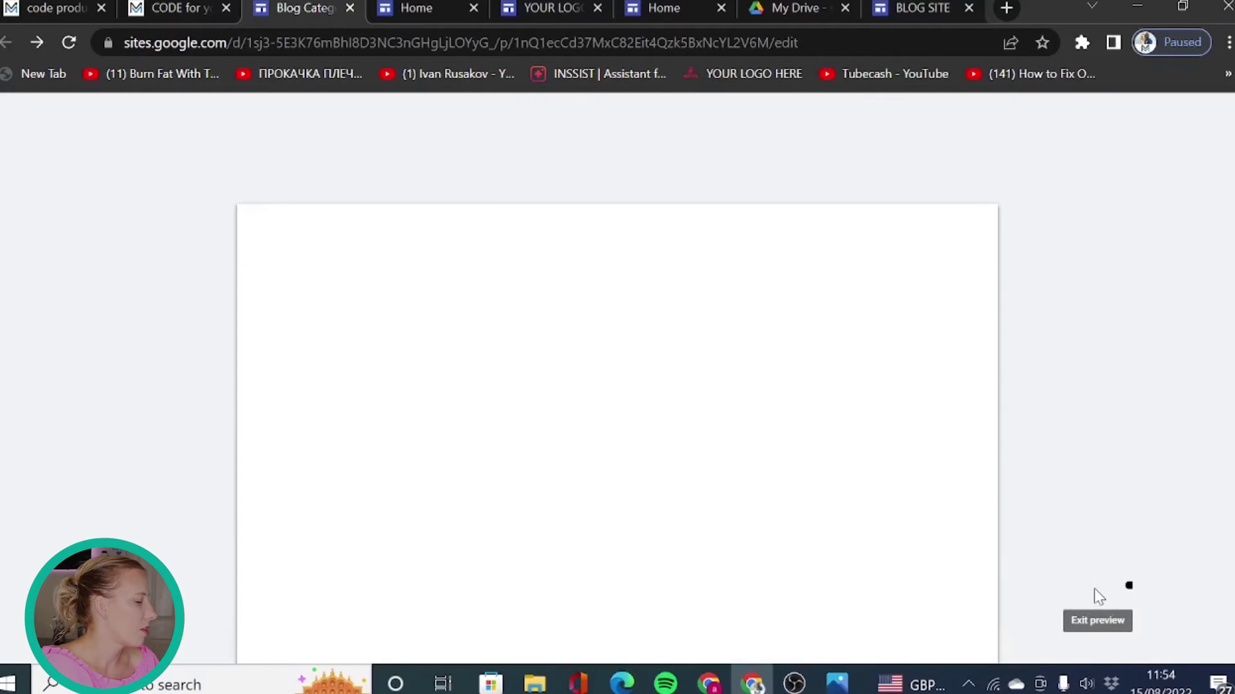
scroll(488, 412, "down", 5)
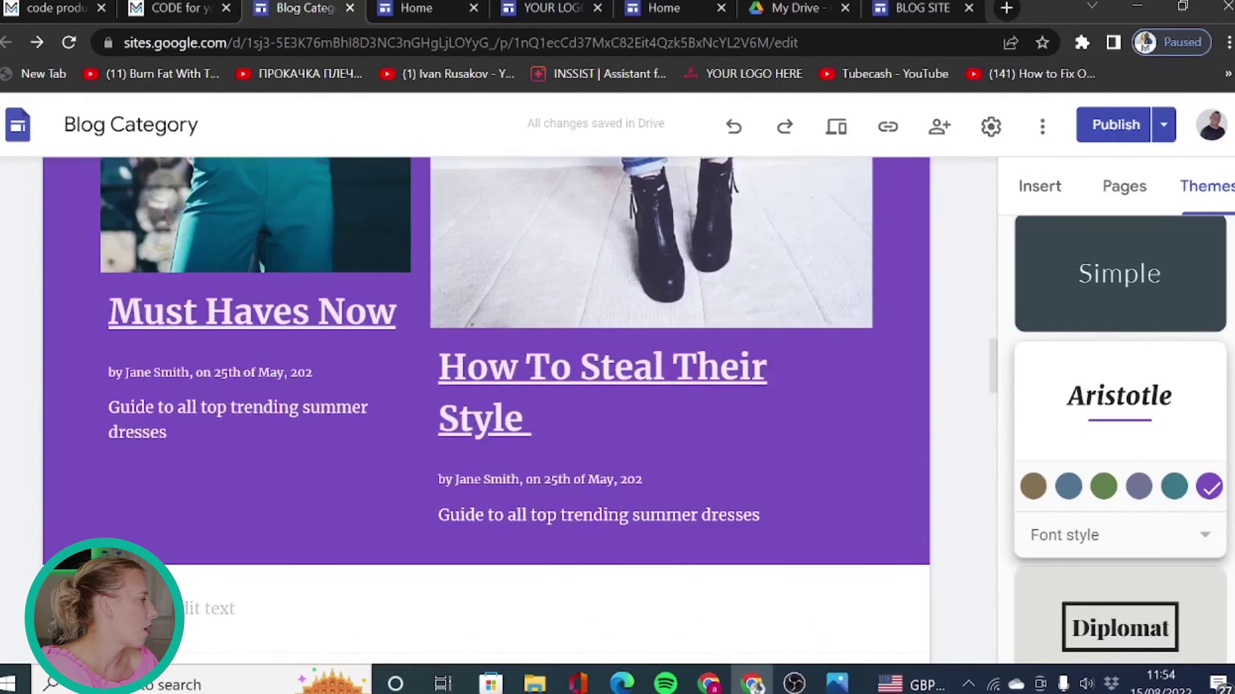
scroll(488, 412, "down", 1)
scroll(745, 486, "up", 5)
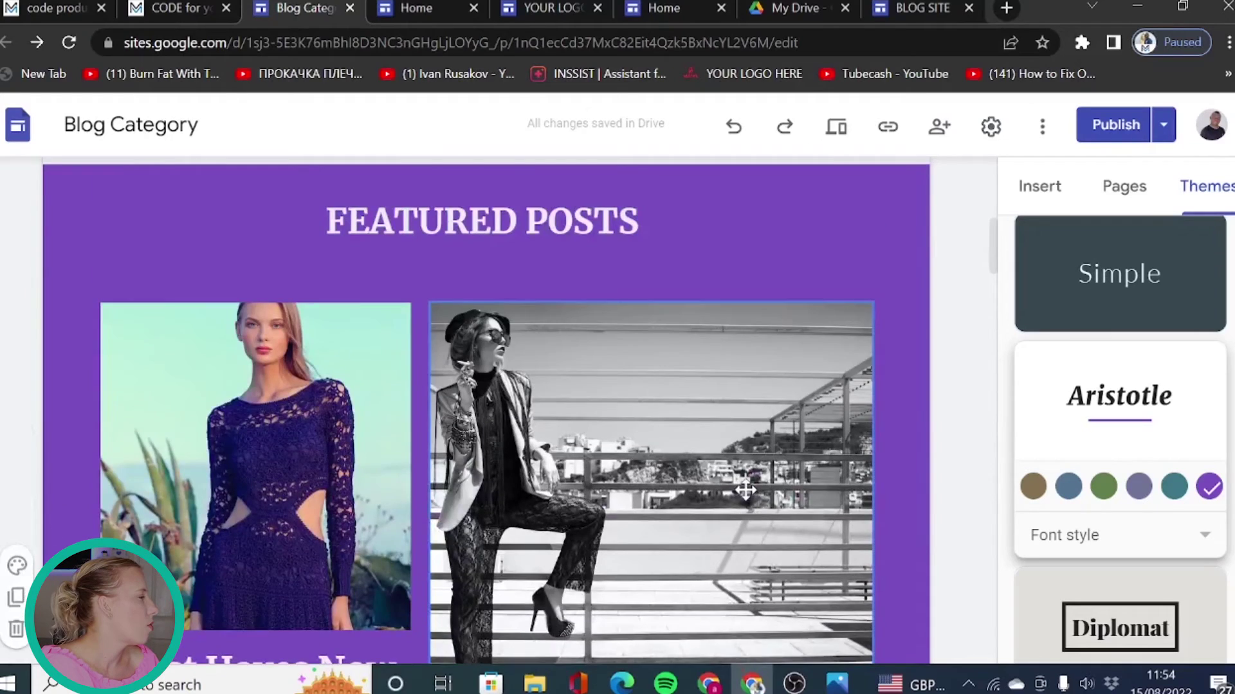
scroll(745, 487, "up", 5)
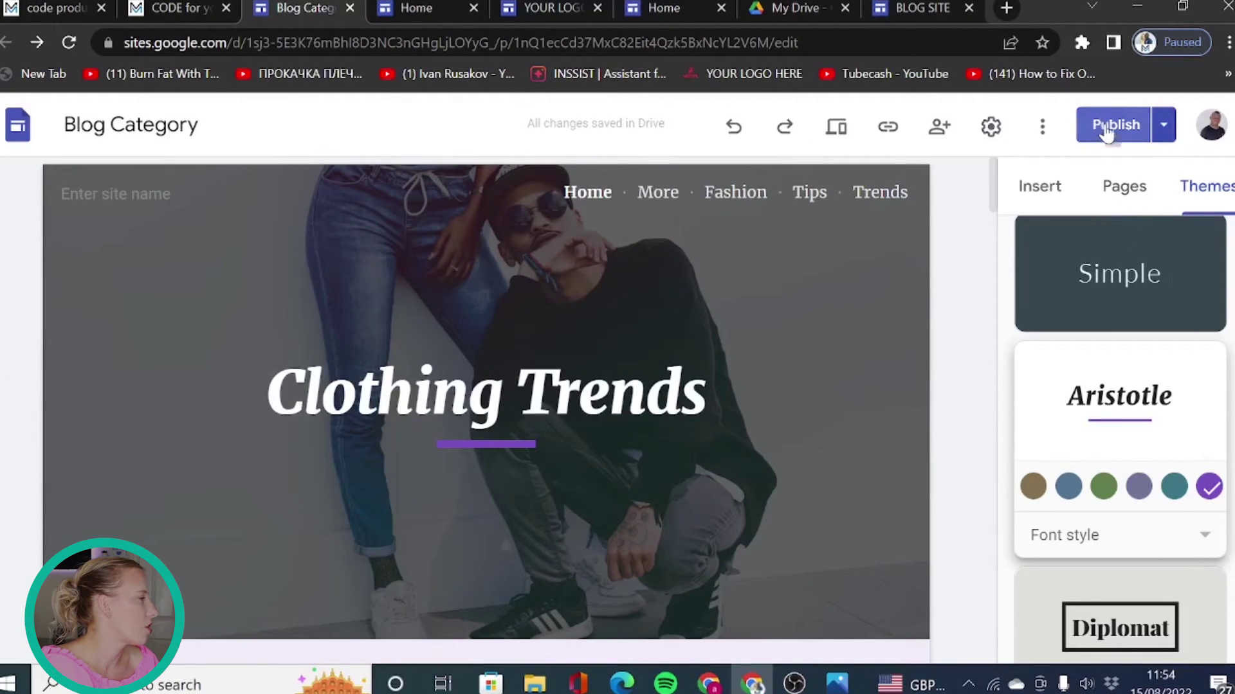
left_click(904, 9)
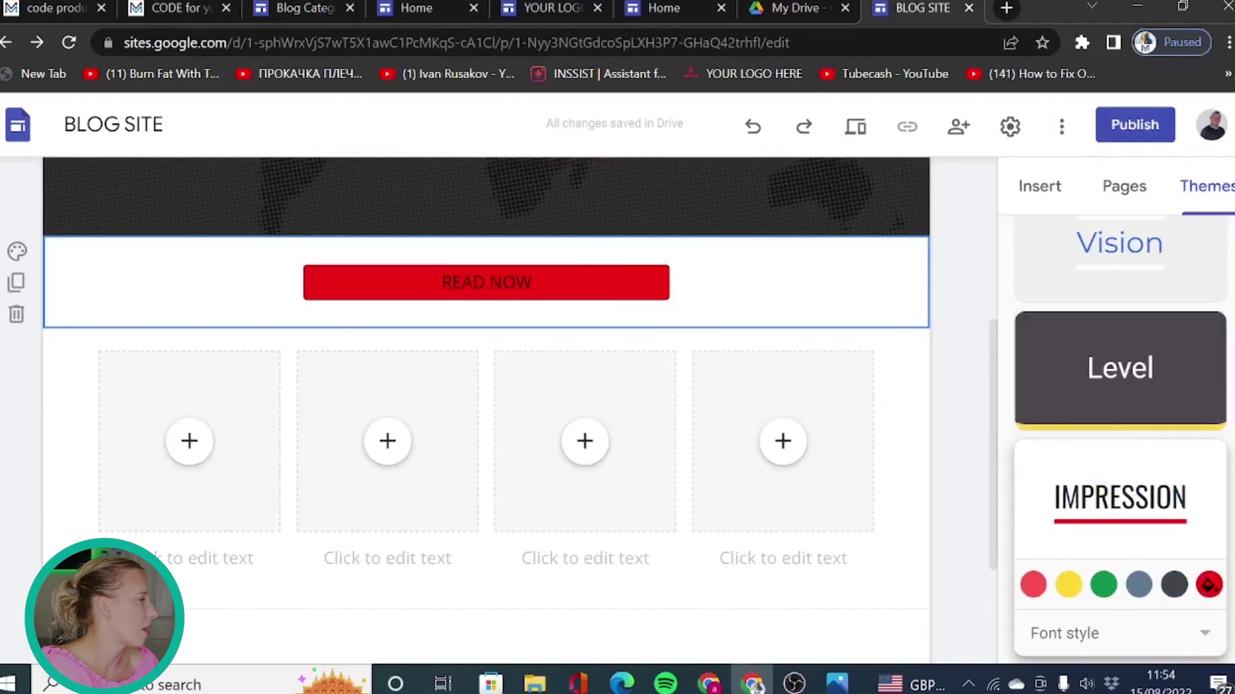
left_click(1134, 126)
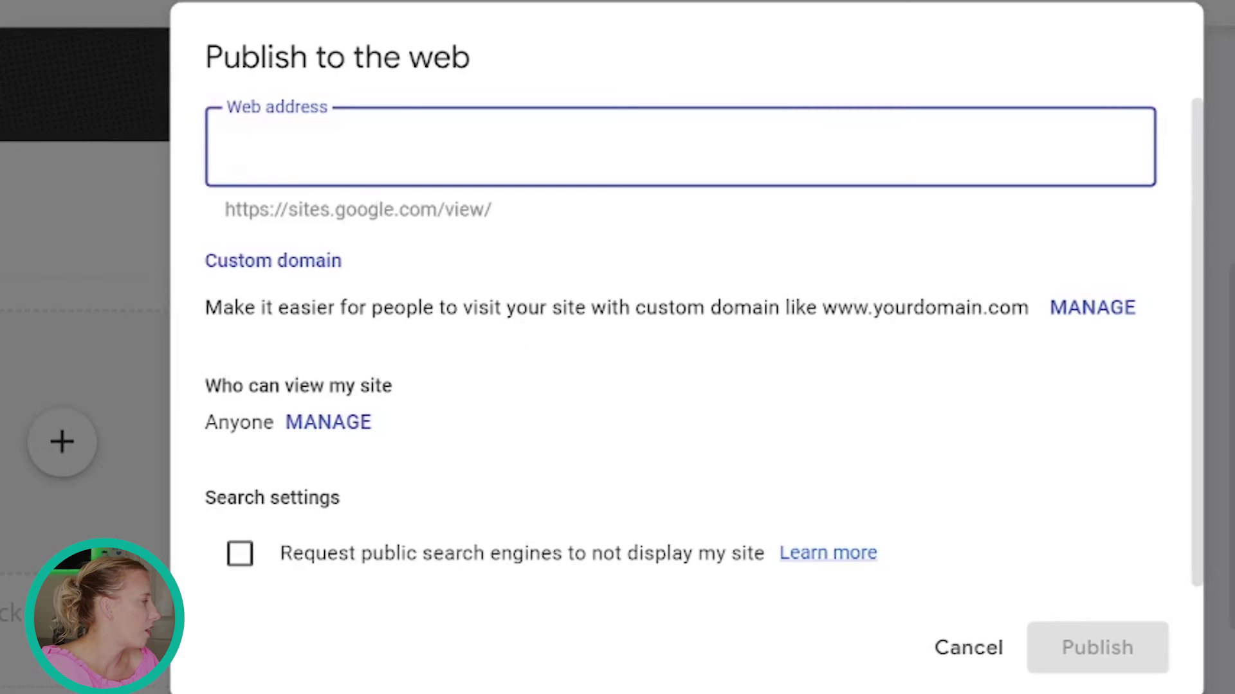
mouse_move(281, 211)
left_mouse_down()
mouse_move(345, 234)
mouse_move(418, 230)
left_mouse_up()
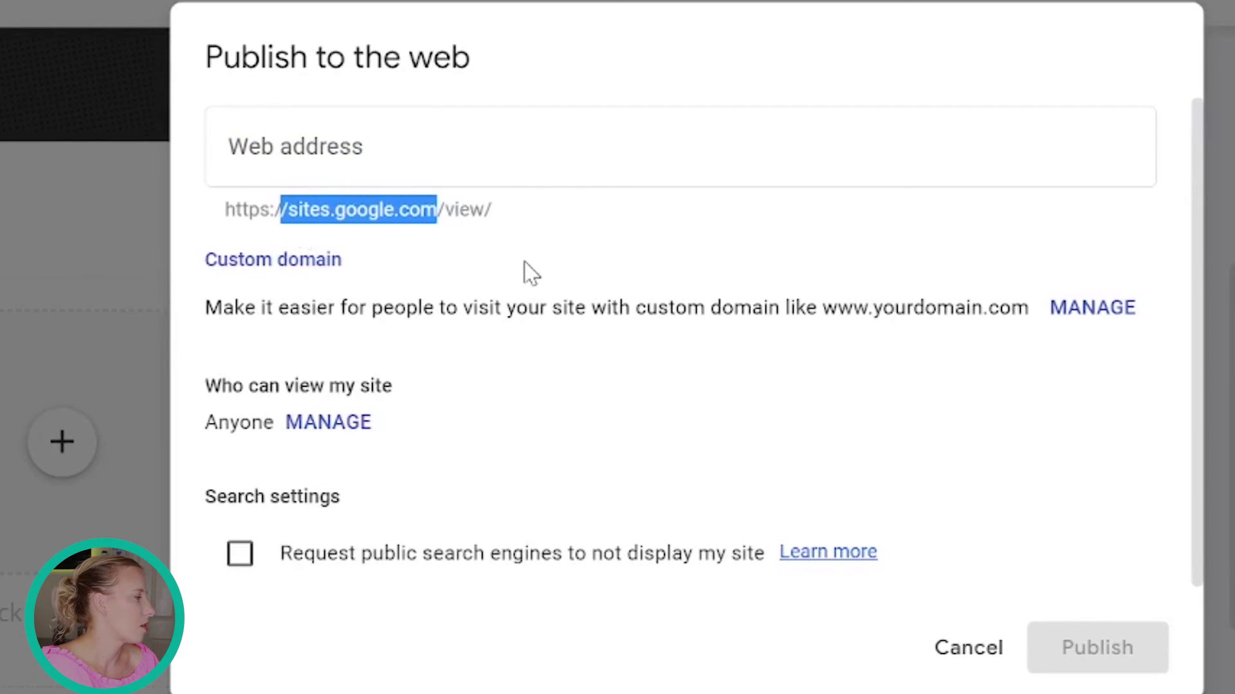
key("Escape")
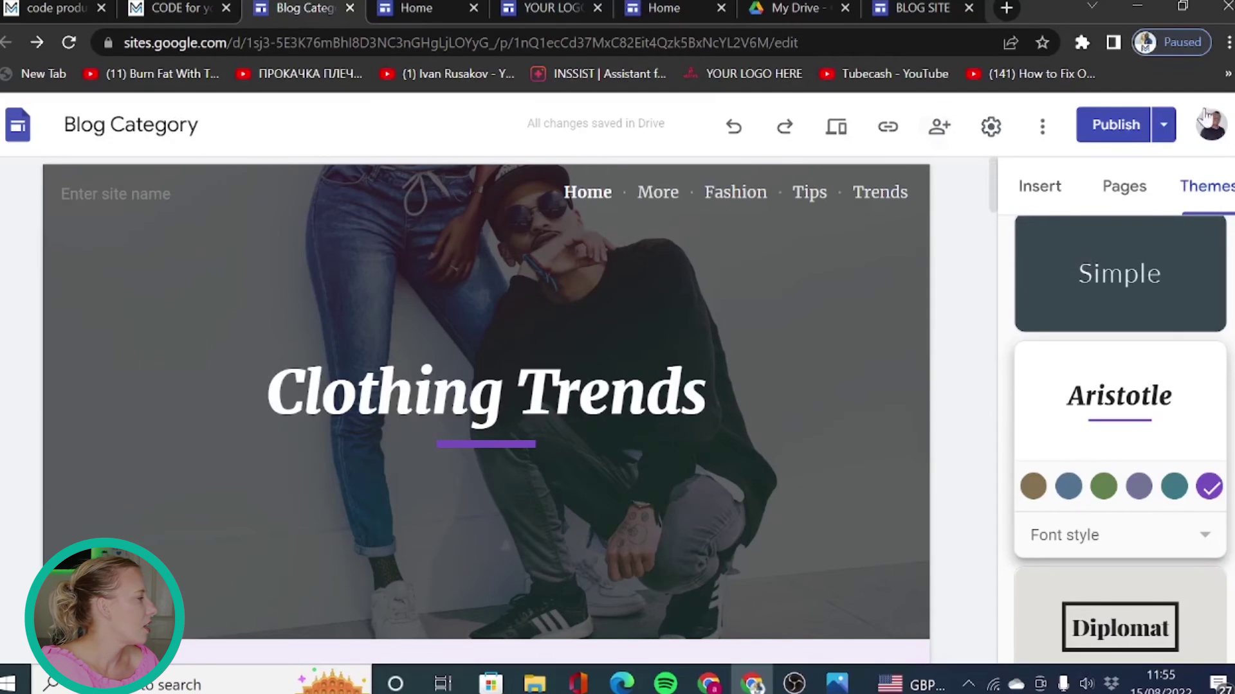
mouse_move(485, 400)
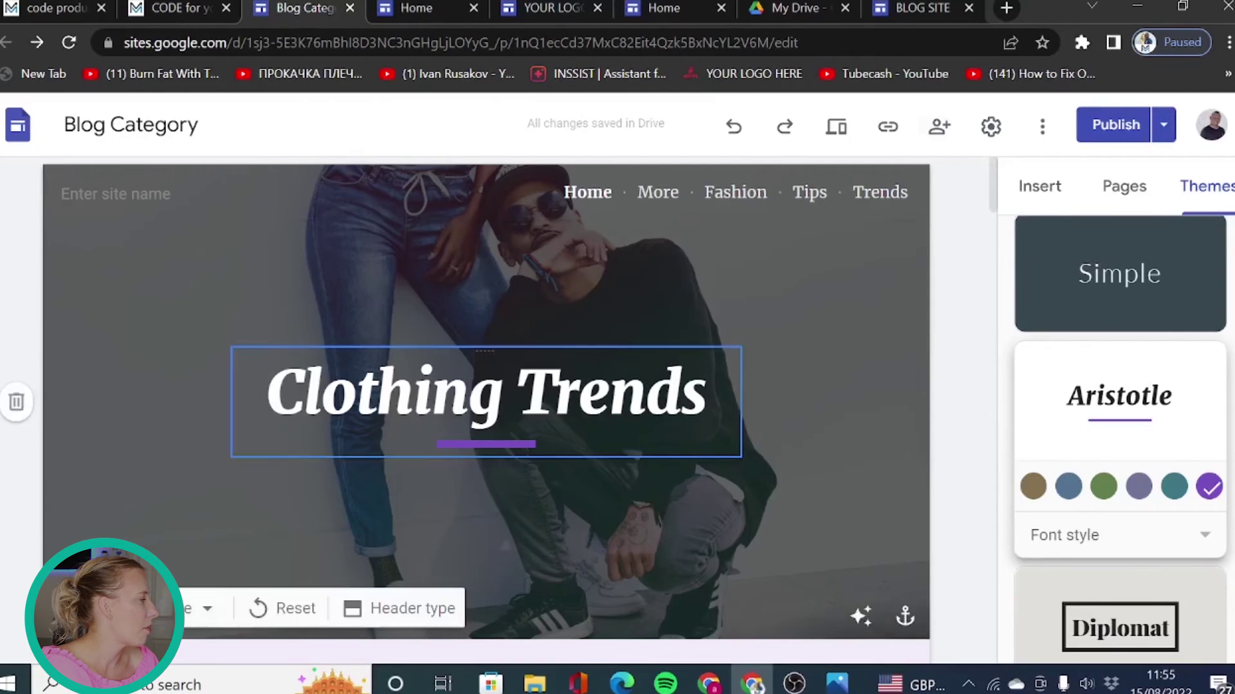
Step: Publish the Clothing Trends blog changes and browse the live published site
left_click(1122, 126)
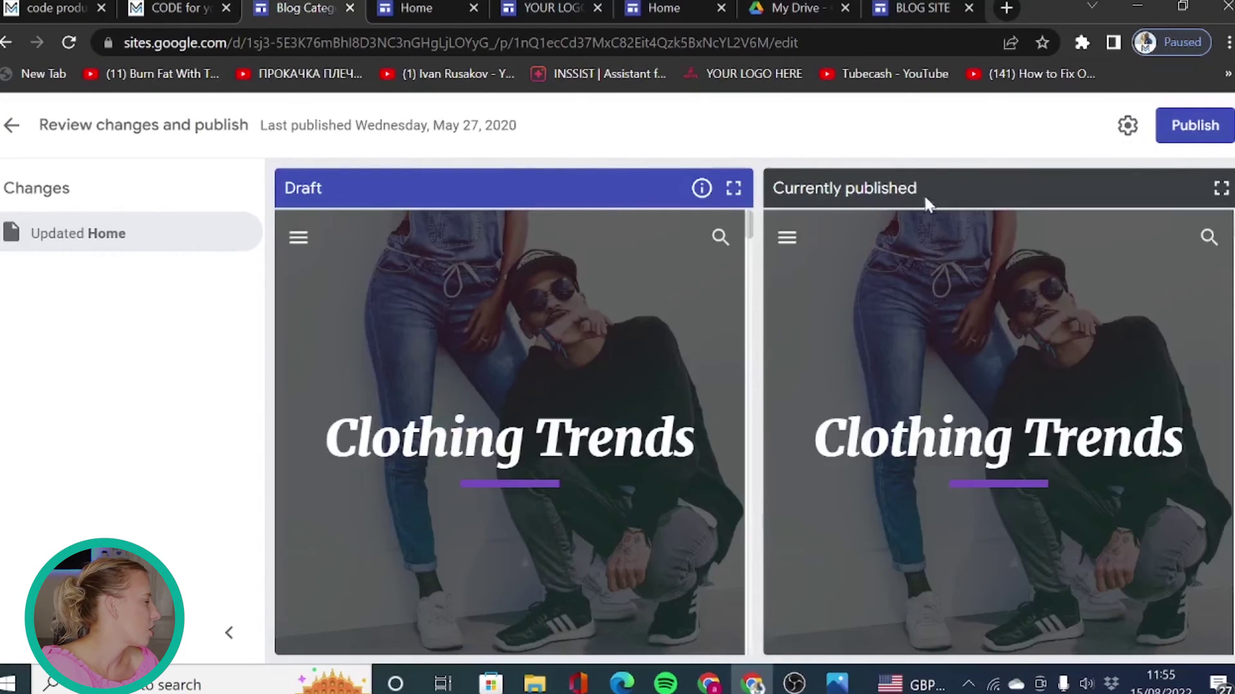
left_click(1219, 126)
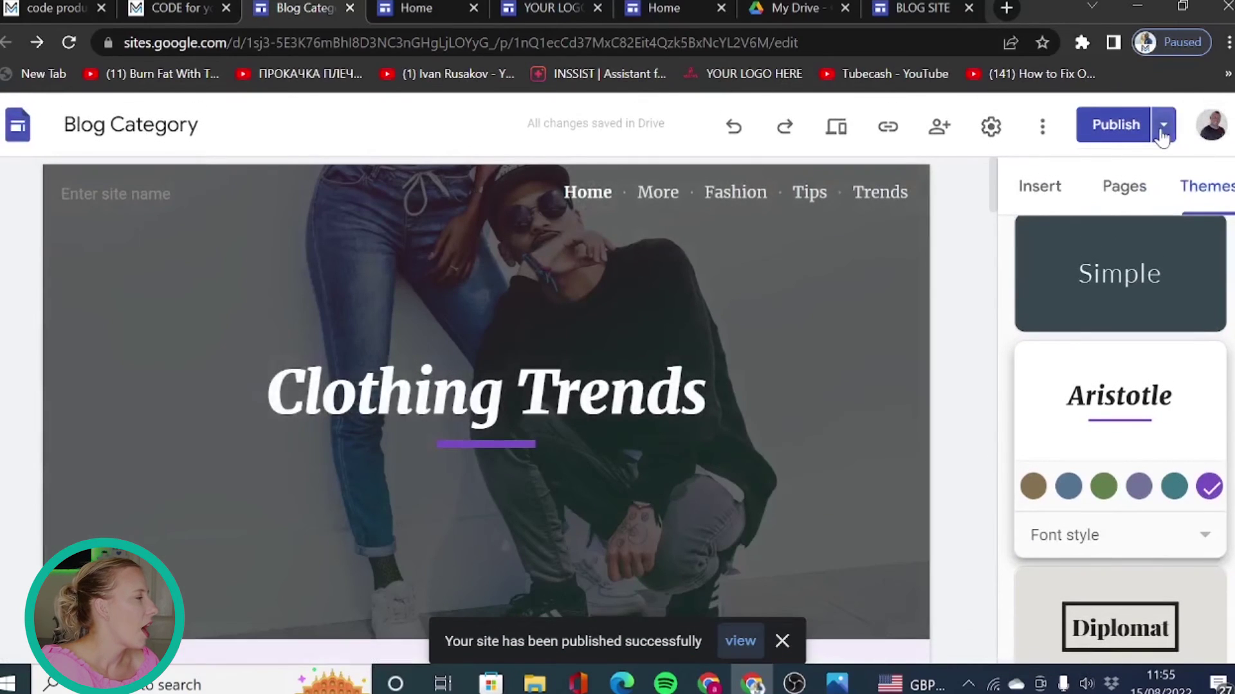
left_click(1161, 135)
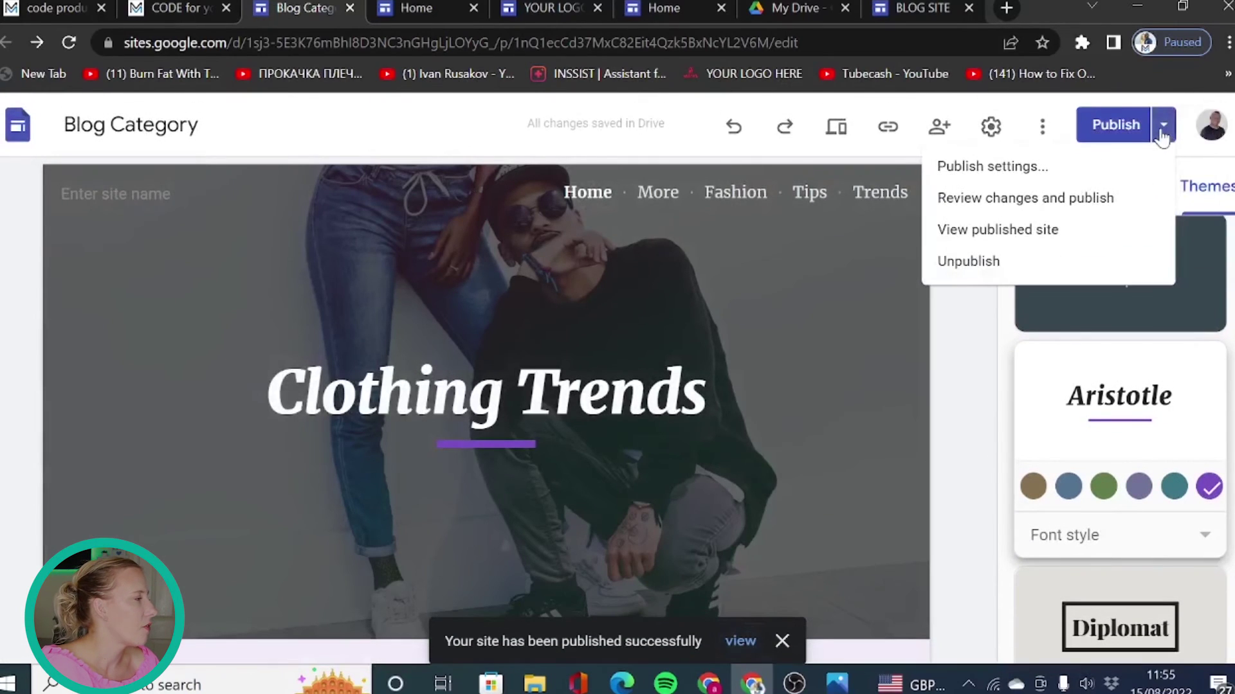
left_click(997, 229)
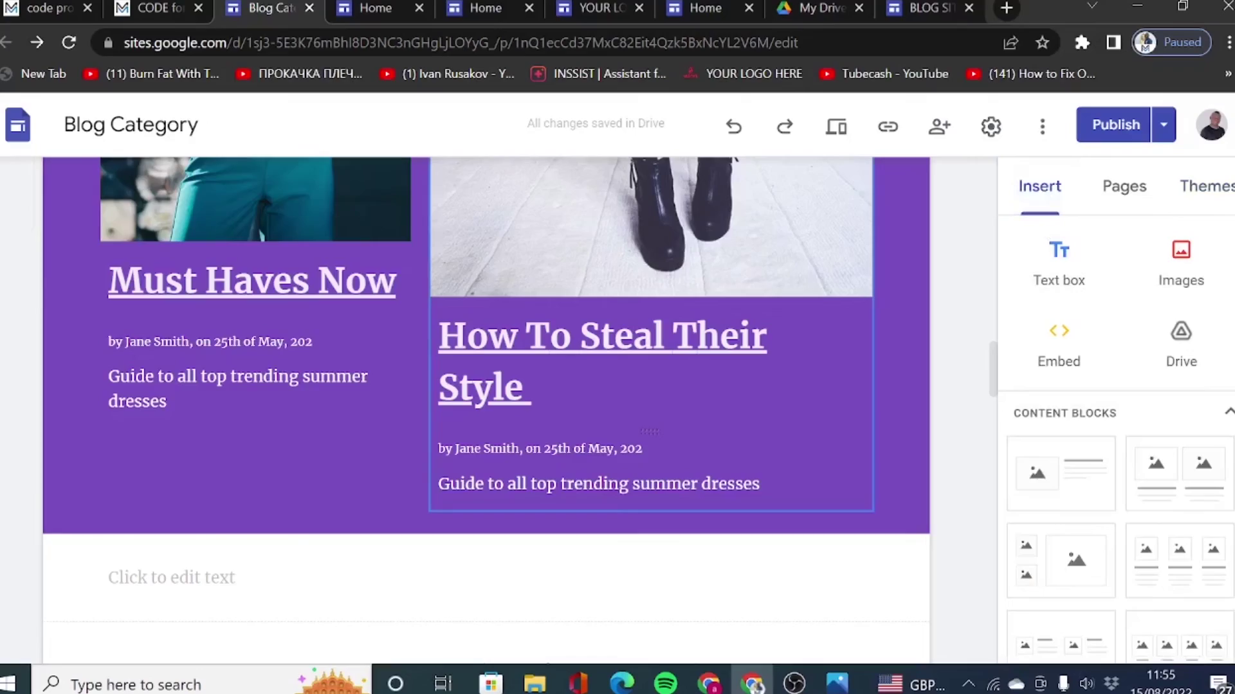
scroll(816, 463, "down", 5)
scroll(816, 463, "down", 6)
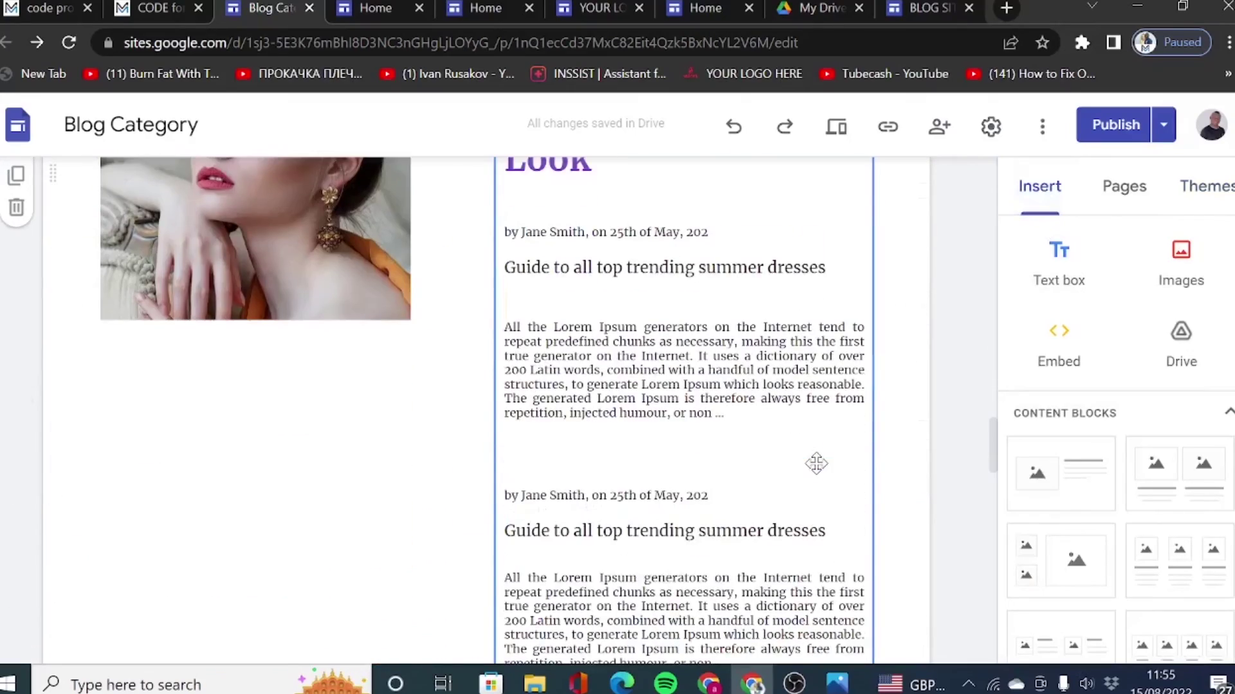
scroll(817, 463, "down", 8)
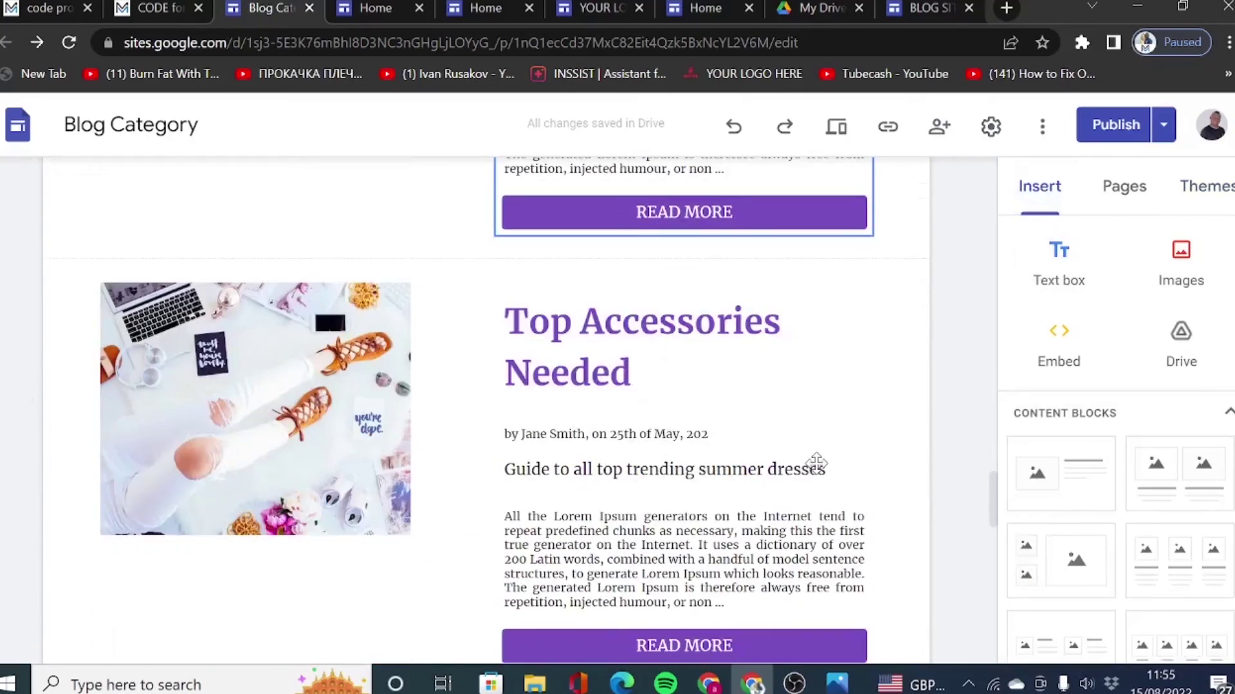
Step: Switch to the ready-made code snippets page and scroll down through it
left_click(154, 7)
scroll(945, 468, "down", 6)
scroll(949, 467, "down", 8)
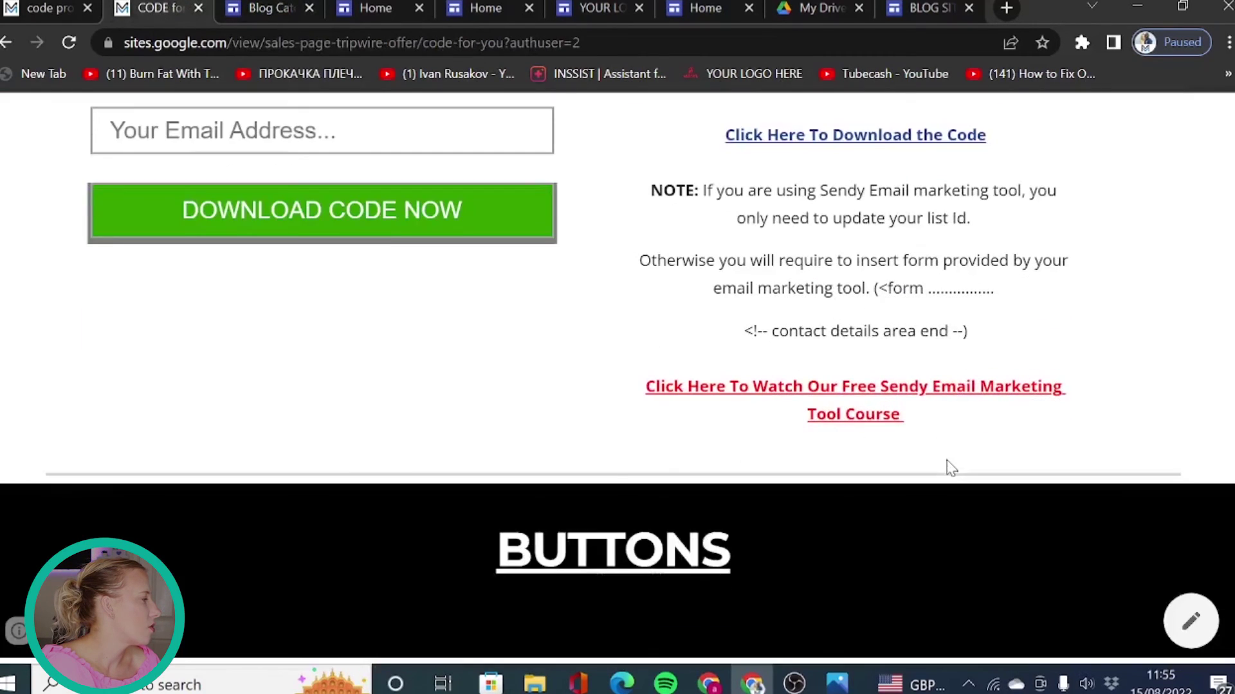
scroll(949, 467, "down", 8)
scroll(949, 467, "down", 6)
scroll(949, 467, "down", 7)
scroll(945, 476, "down", 5)
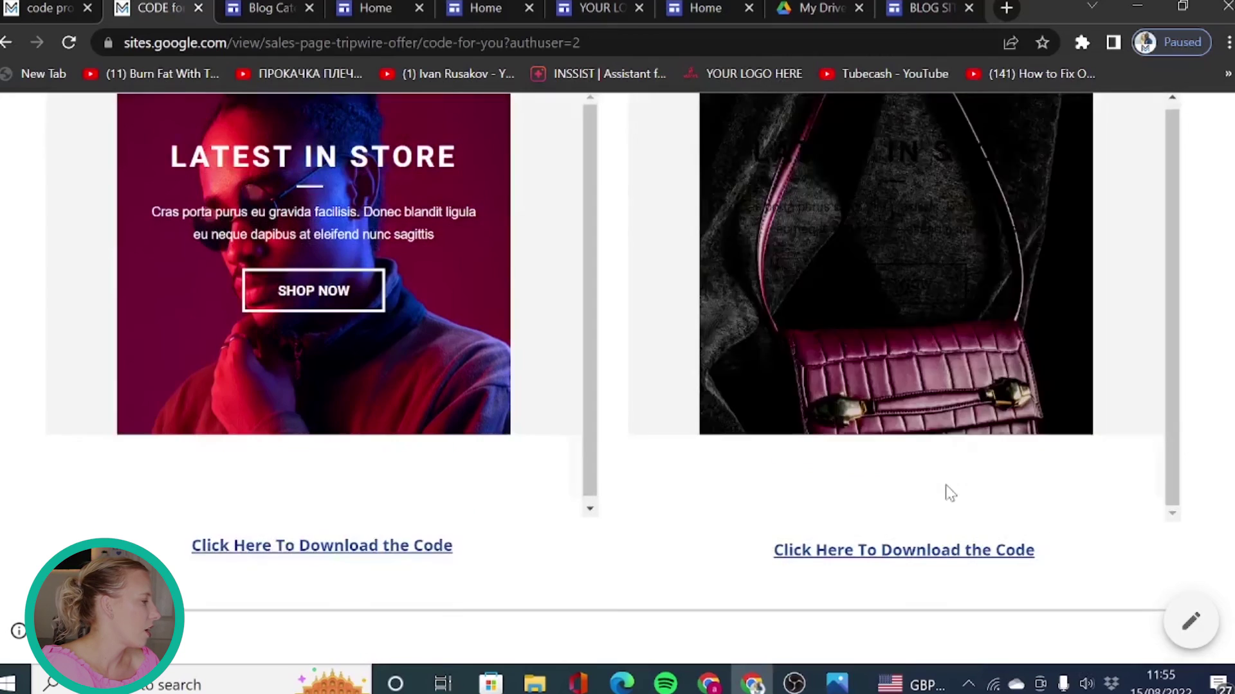
scroll(945, 493, "down", 6)
scroll(945, 530, "down", 4)
Step: Check request.png in Photos for the link, then open the free HTML code request page
left_click(839, 685)
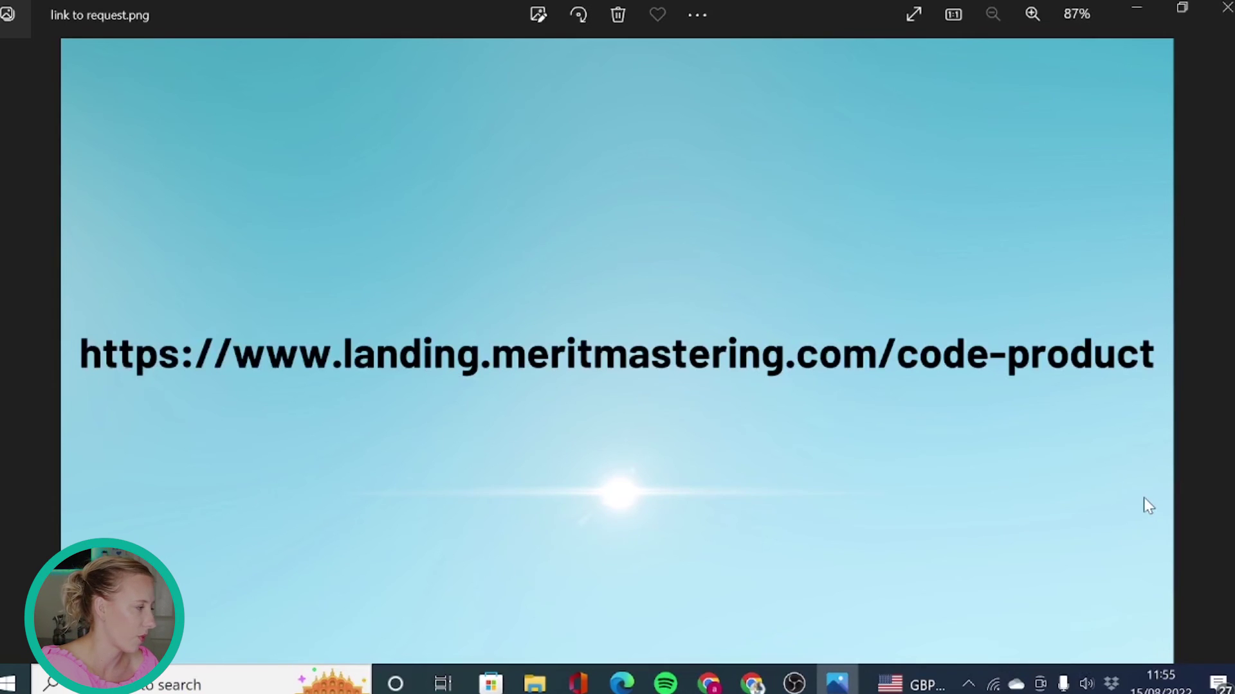
left_click(752, 685)
left_click(46, 10)
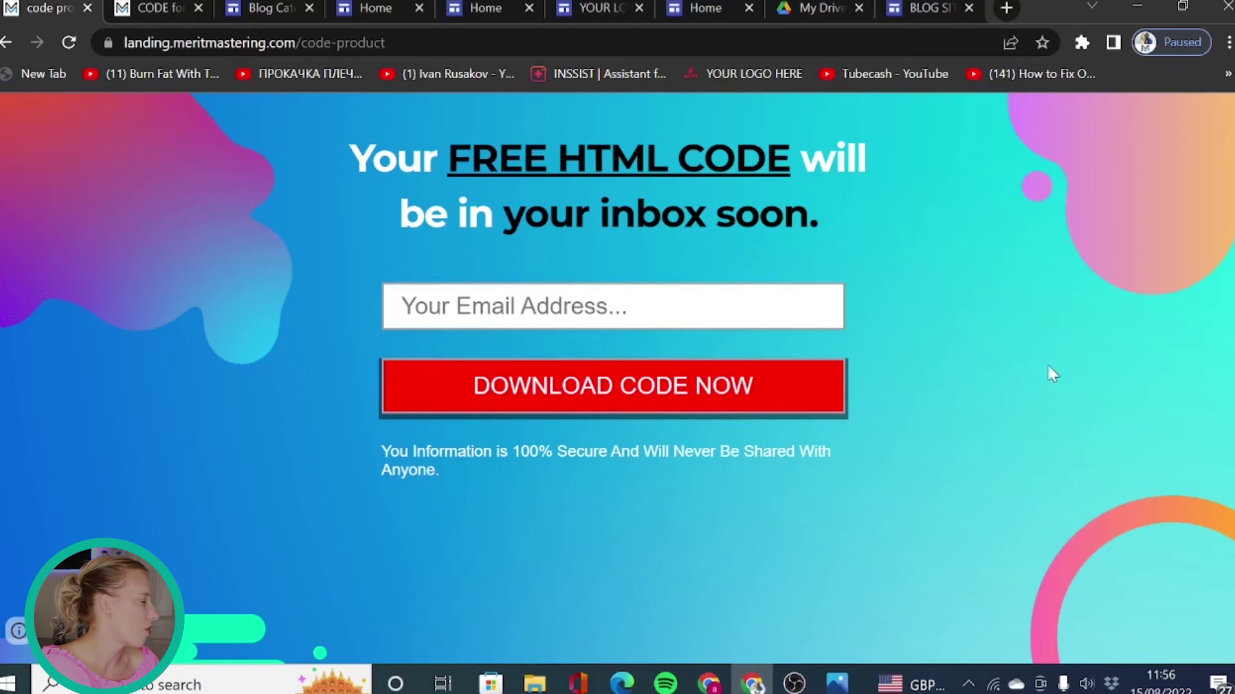
Step: Return to the code-for-you Google Sites page showing the Stripe Payment Code section
left_click(182, 5)
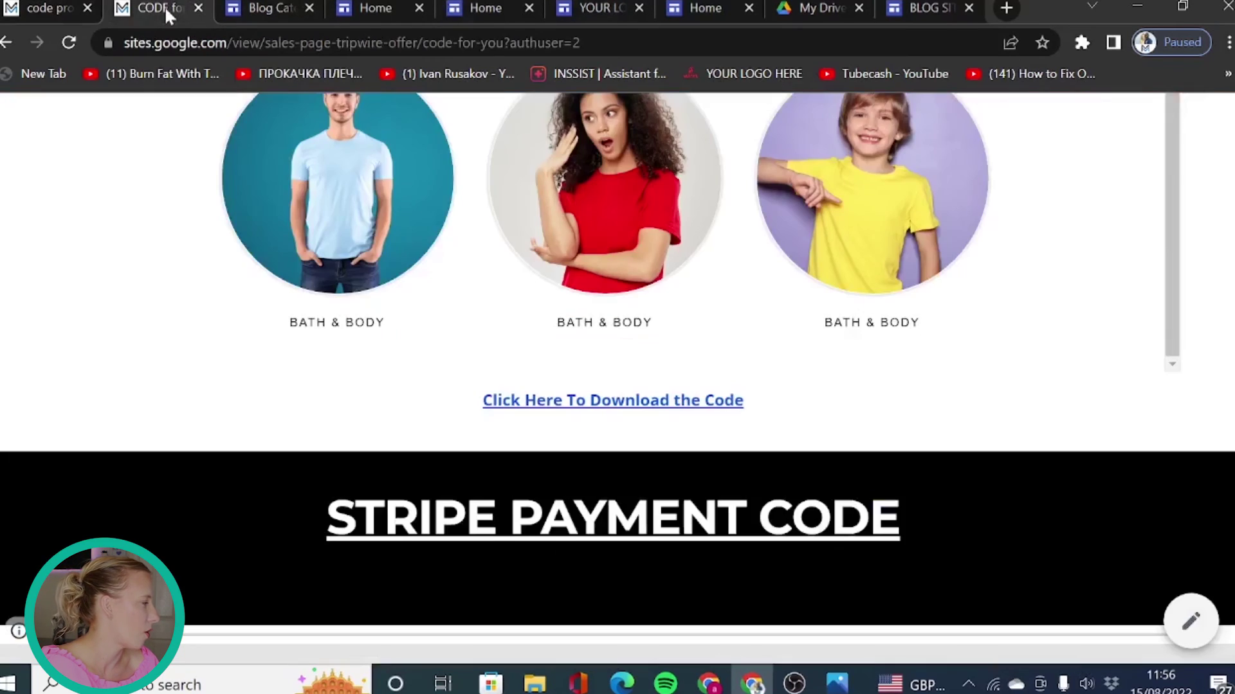